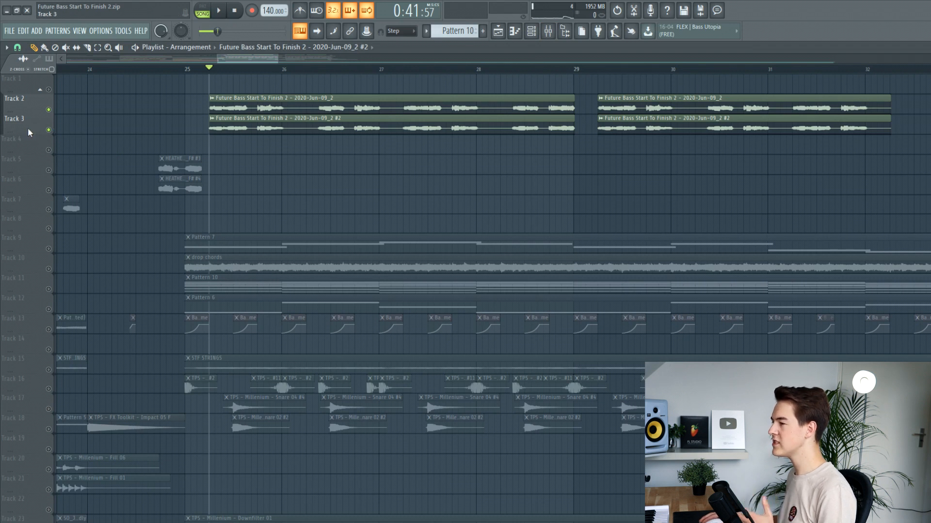
Step: Solo Track 3 and briefly audition its audio clips from bar 25
ctrl+click(49, 129)
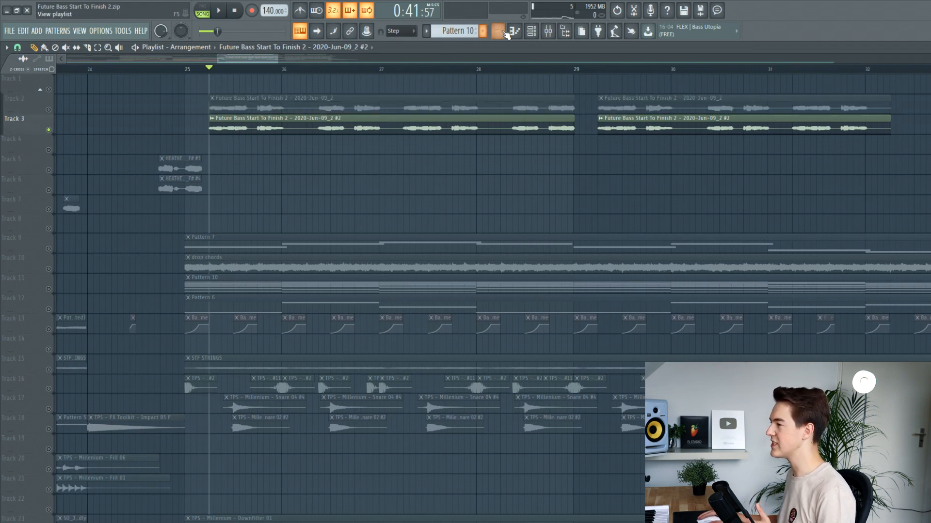
key(space)
key(space)
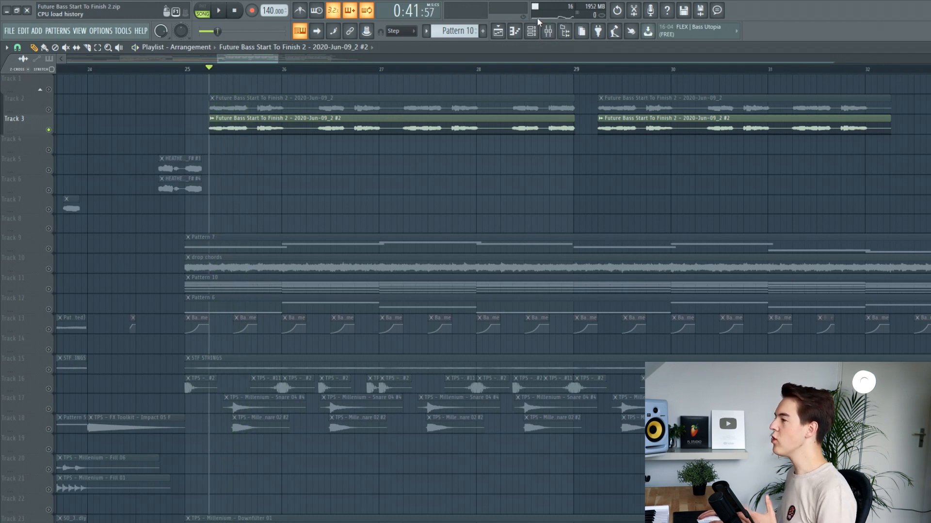
Step: Inspect the first Fruity parametric EQ 2 and The Glue compressor on mixer insert 48
click(550, 34)
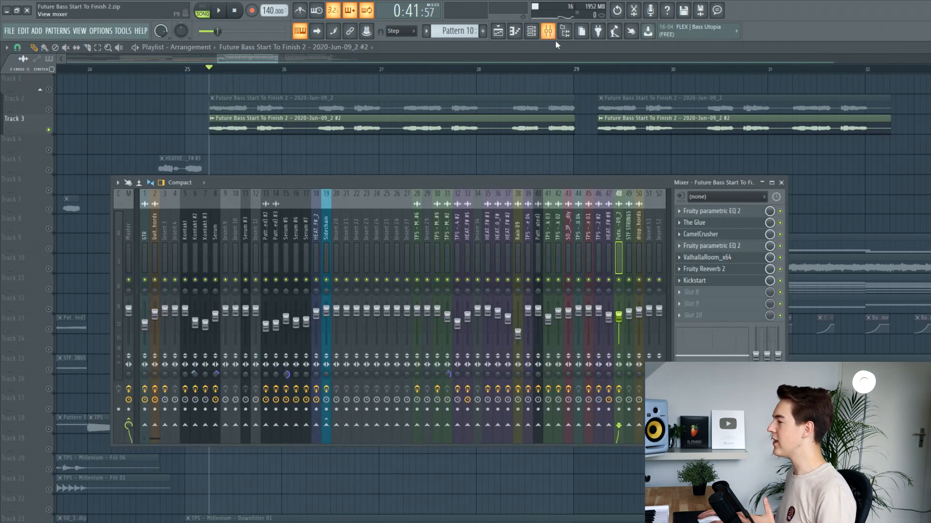
click(722, 212)
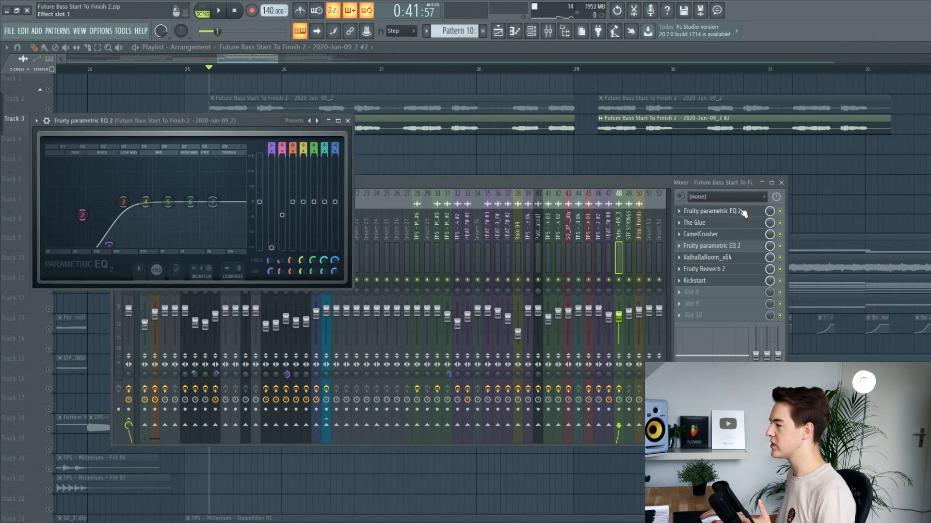
click(347, 121)
click(751, 224)
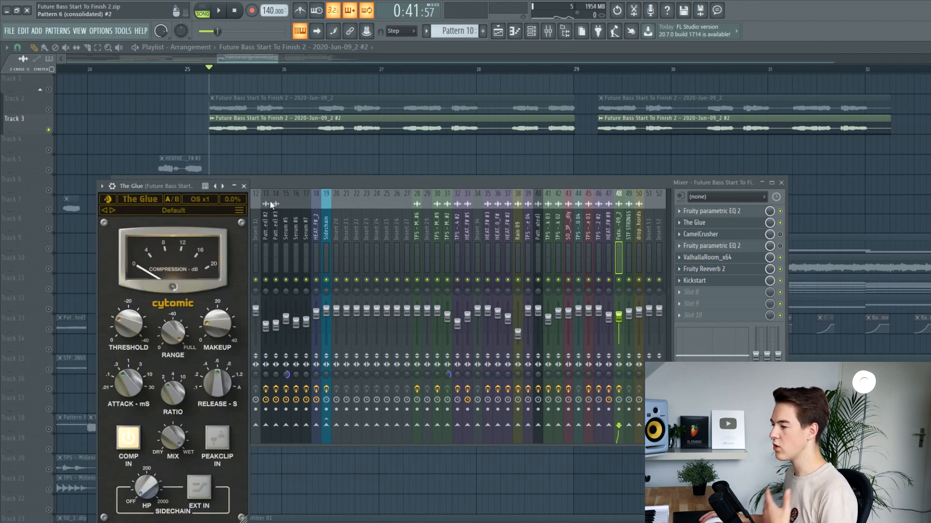
Step: Inspect CamelCrusher and the second Fruity parametric EQ 2 on mixer insert 48
click(712, 236)
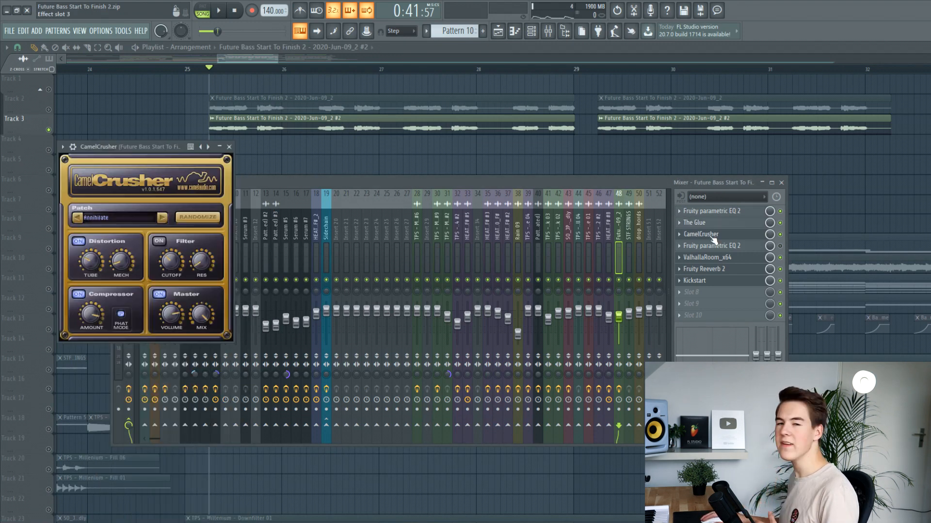
drag(151, 149, 173, 151)
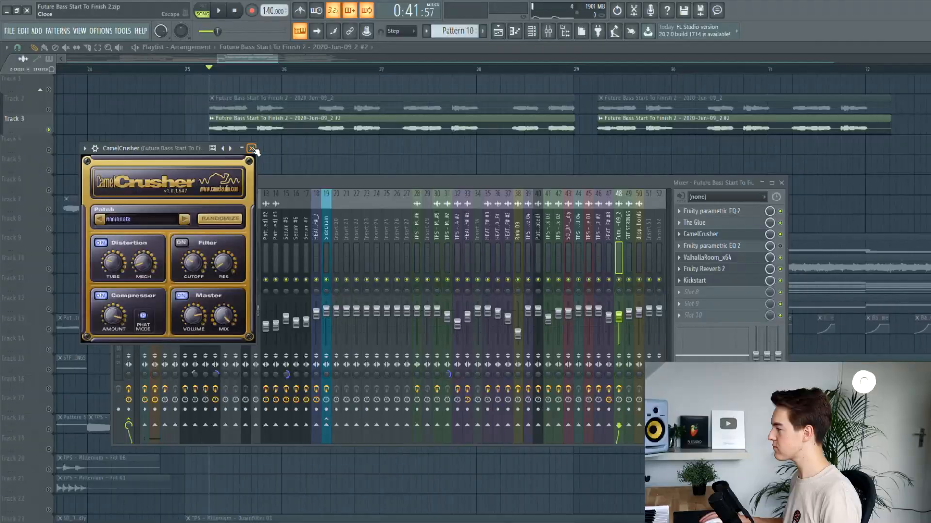
click(713, 234)
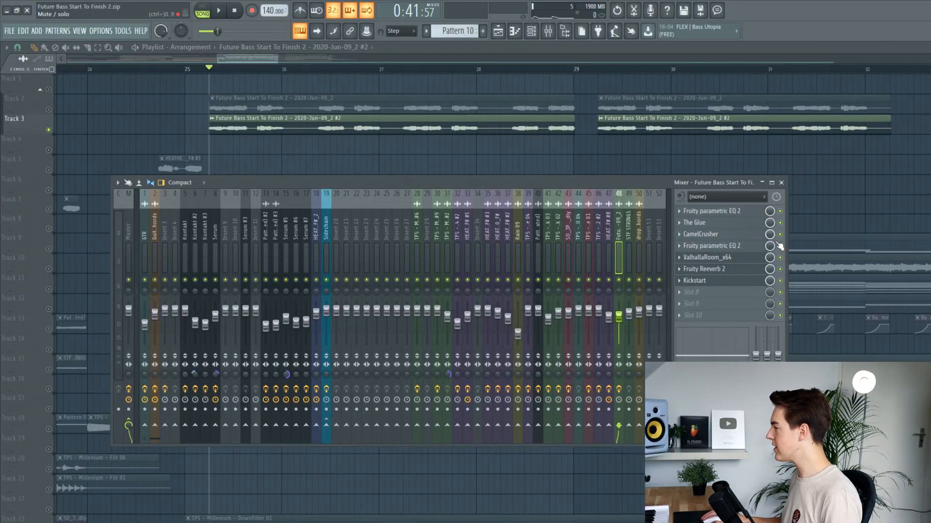
click(759, 246)
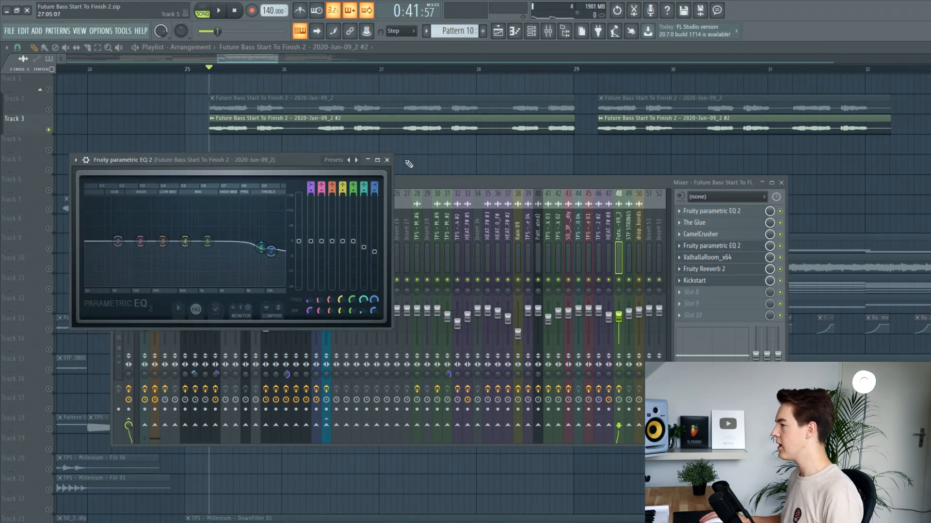
click(387, 160)
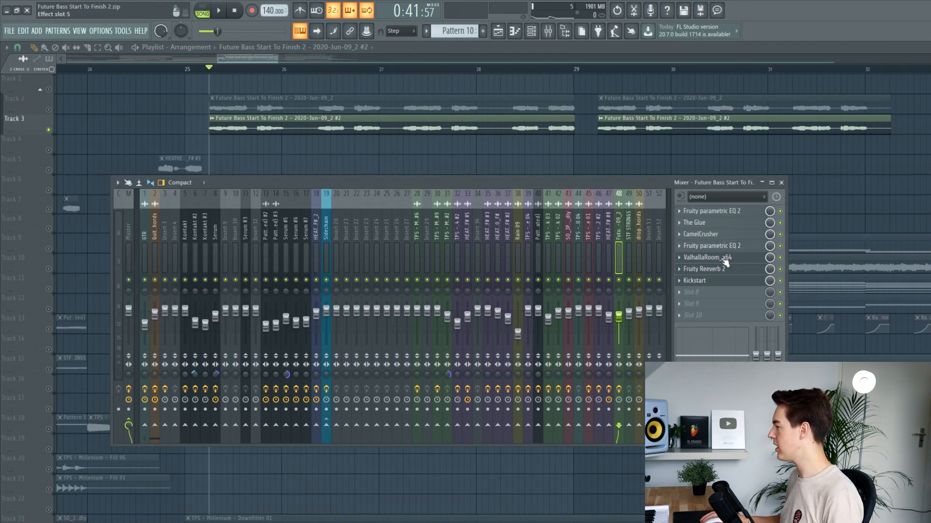
Step: Examine the ValhallaRoom and Fruity Reeverb 2 reverb settings on mixer insert 48
click(764, 262)
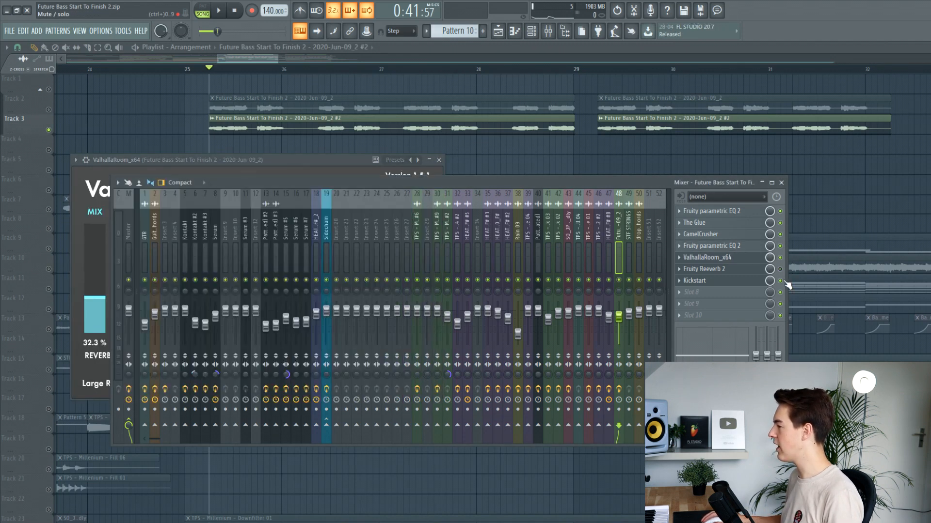
click(284, 160)
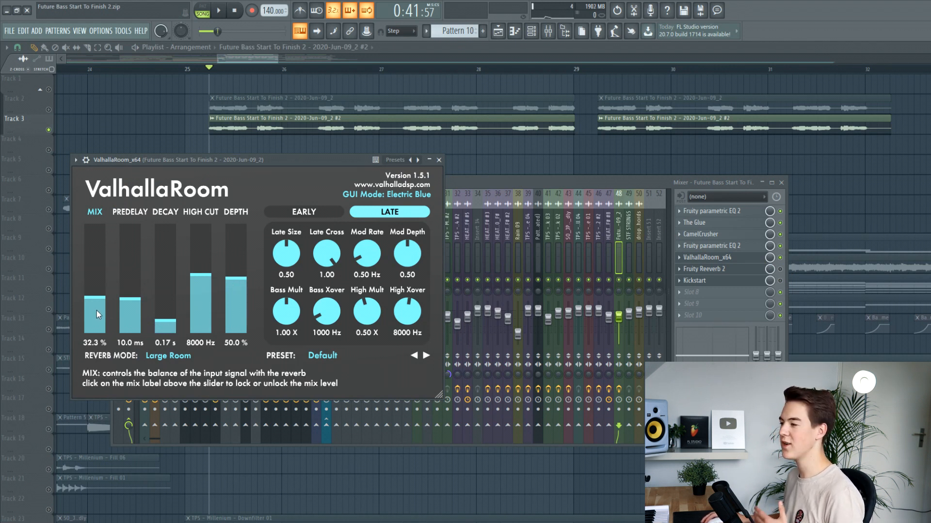
click(439, 160)
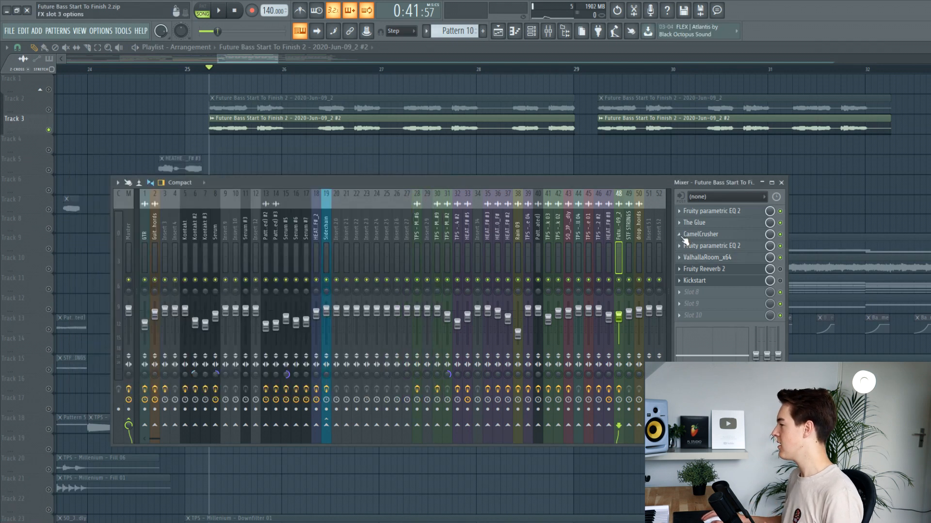
click(741, 271)
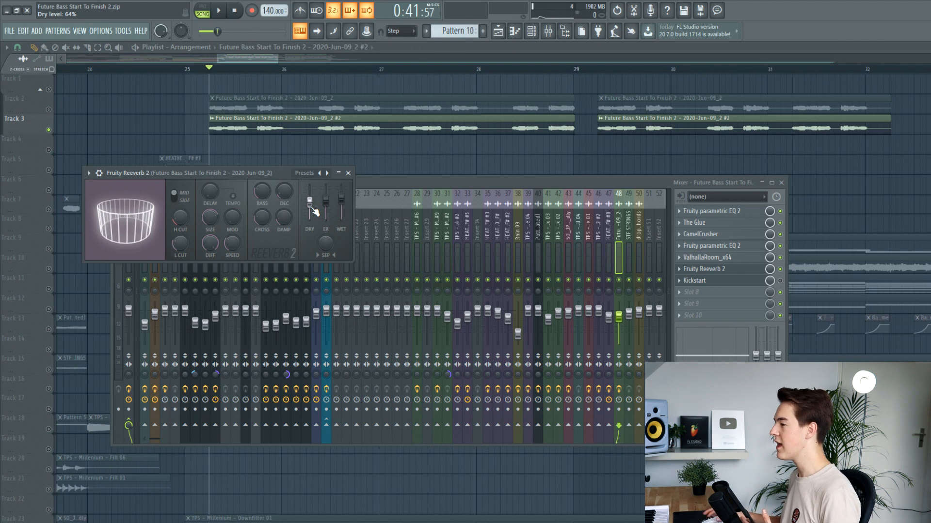
drag(281, 174, 288, 170)
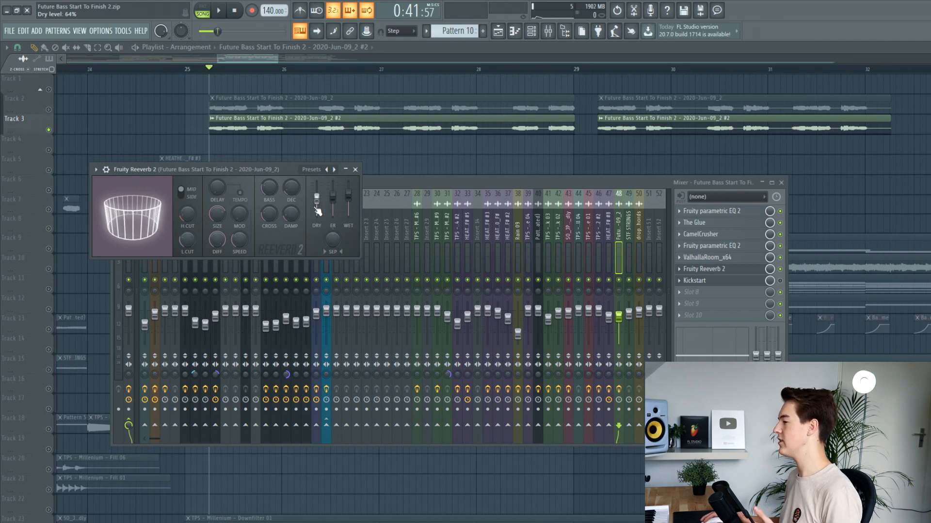
Step: Inspect Kickstart on insert 48, then close the open windows and audition the soloed Track 3
click(712, 282)
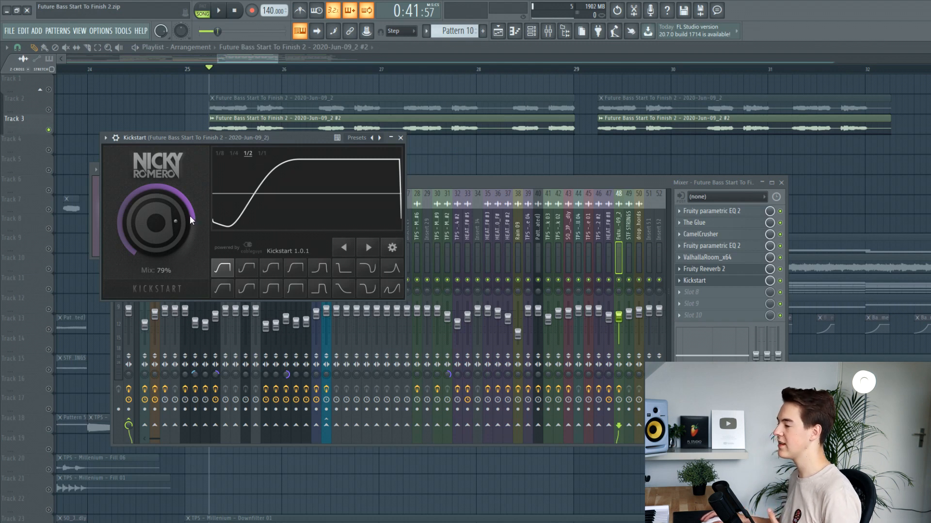
click(400, 138)
key(F12)
key(space)
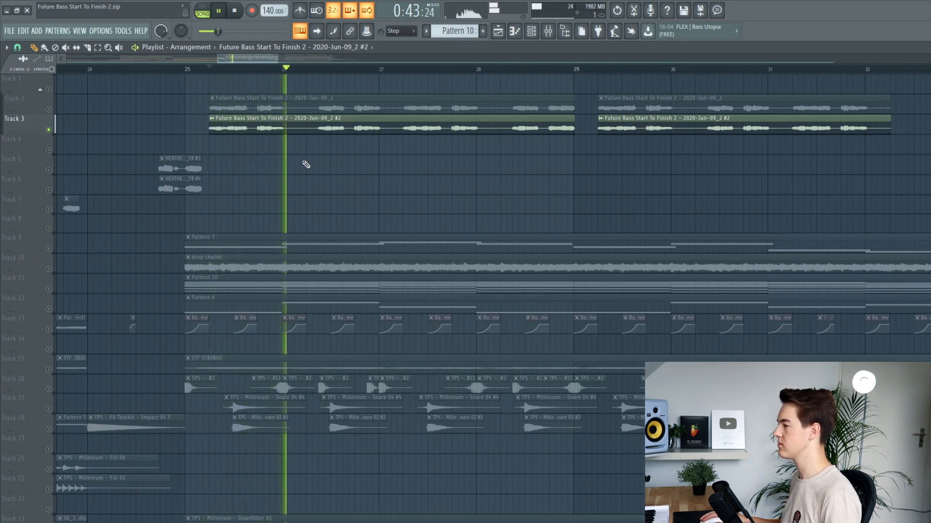
key(space)
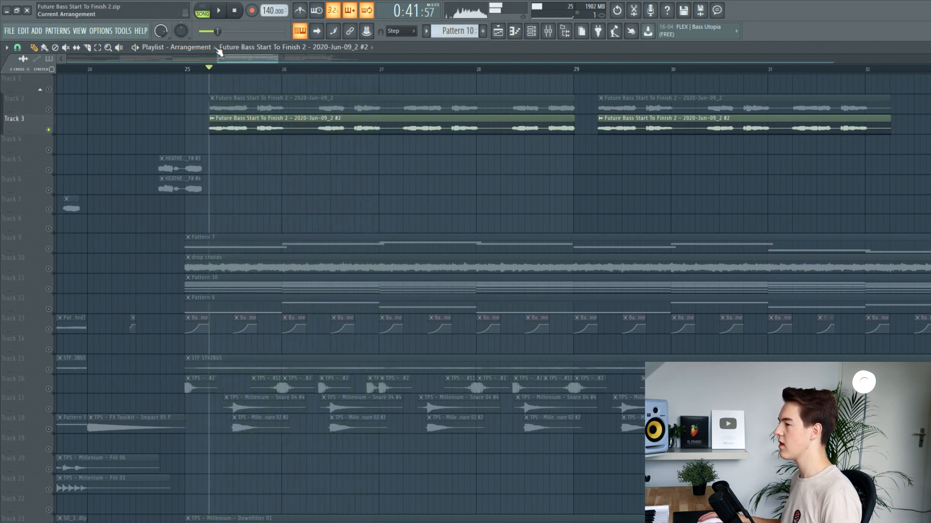
Step: Solo Track 2 and review the channel settings of its audio clip
right_click(53, 111)
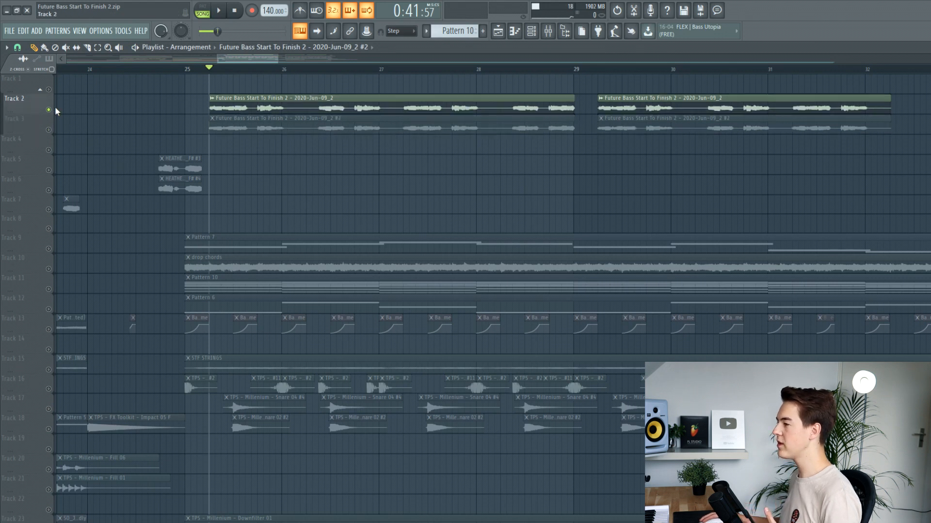
double_click(275, 103)
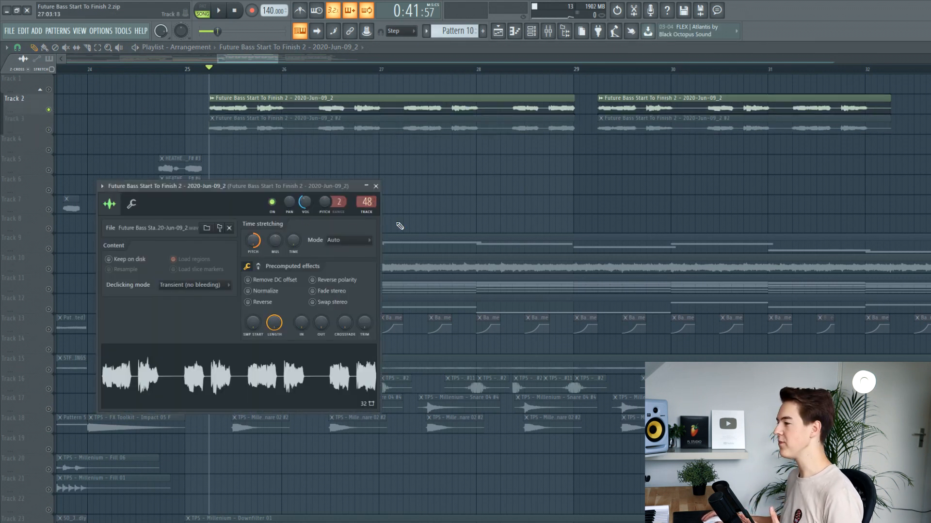
click(376, 186)
Step: Unmute Track 3 and audition it together with Track 2
click(49, 130)
key(space)
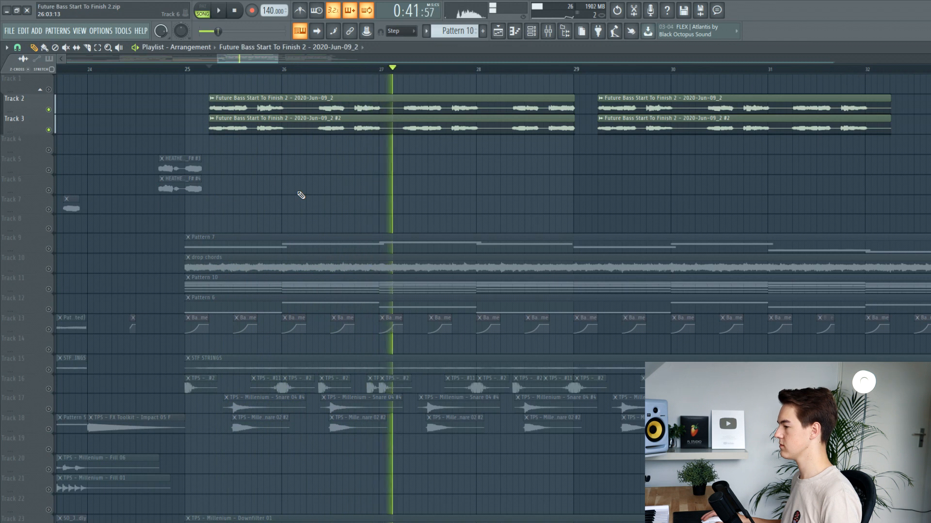
key(space)
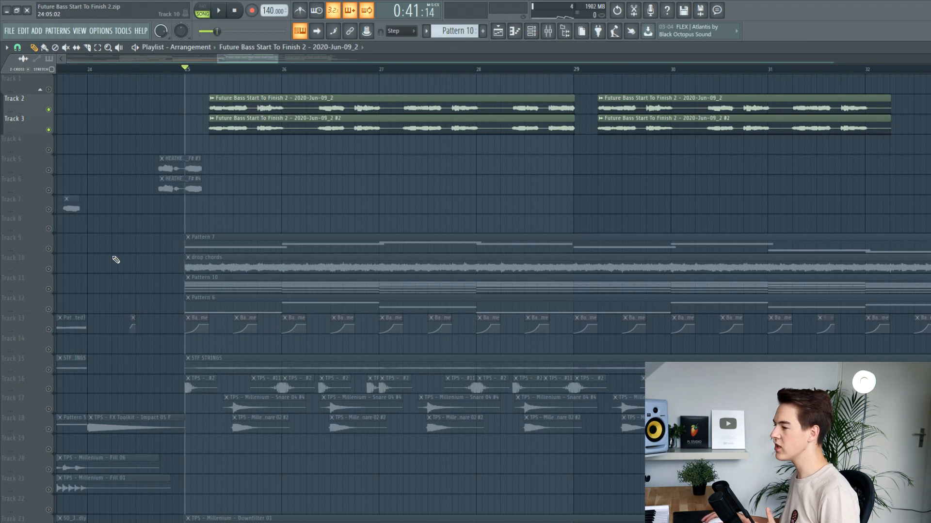
Step: Solo the automation clips on Track 13 and inspect the Fruity Balance volume control on the Sidechain mixer insert
right_click(49, 330)
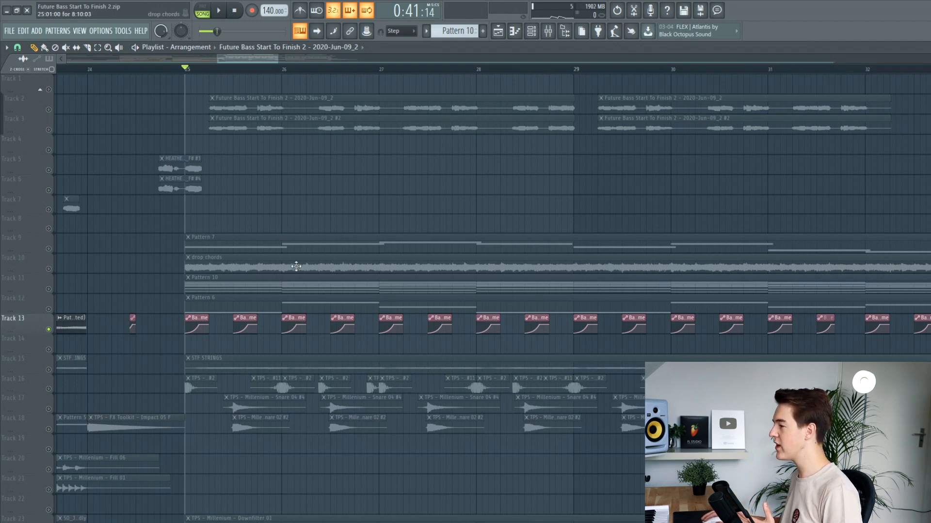
click(548, 30)
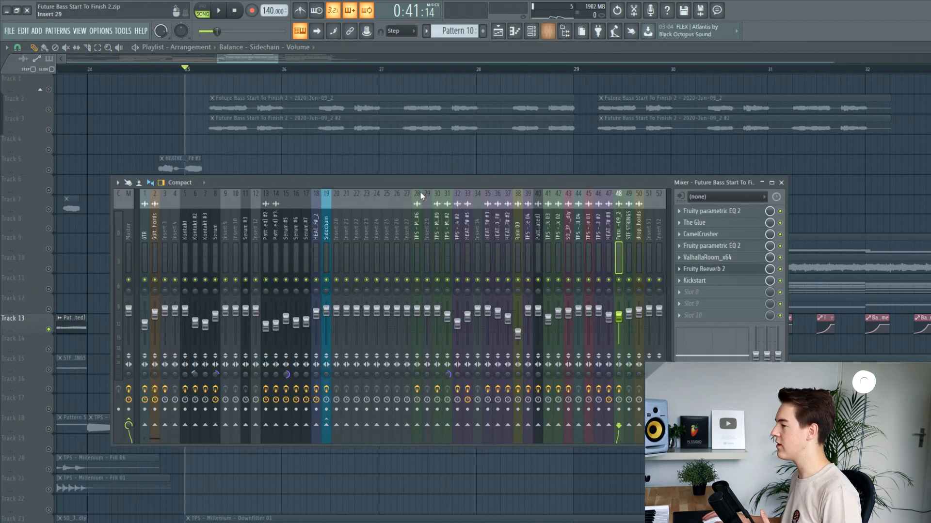
click(323, 224)
click(711, 246)
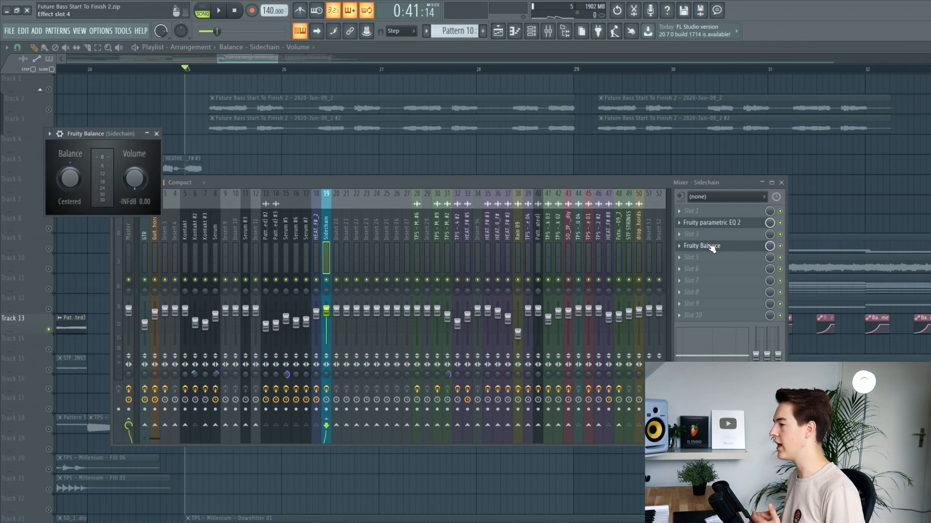
drag(115, 136, 153, 142)
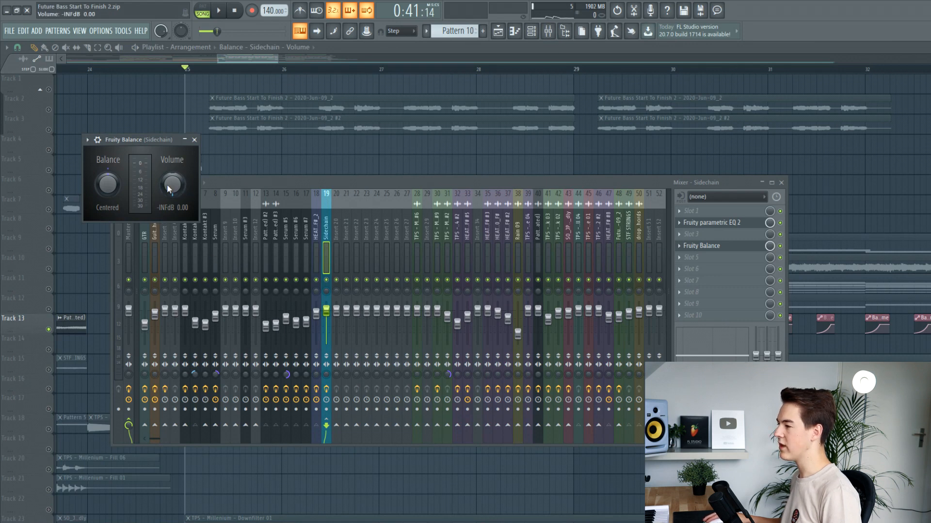
Step: Close the mixer, unmute Pattern 6 on Track 12, and audition it with the sidechain automation
key(F9)
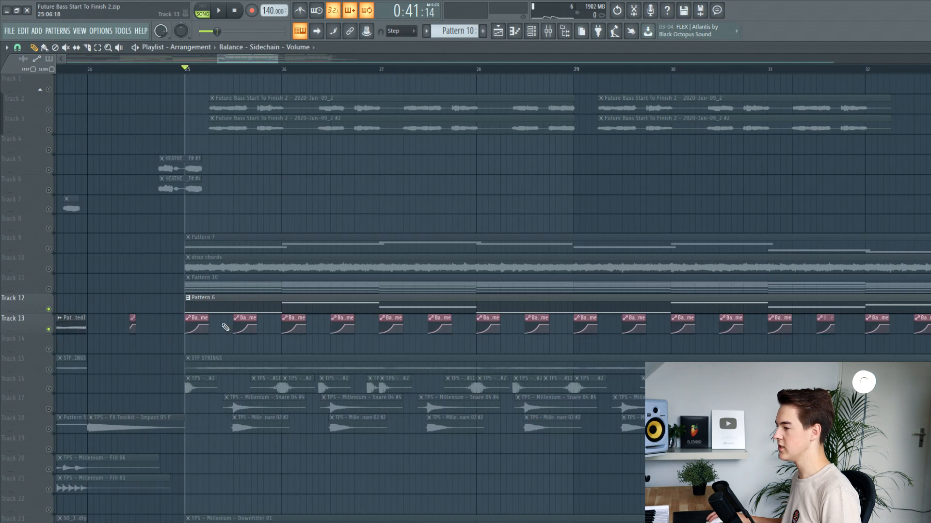
key(space)
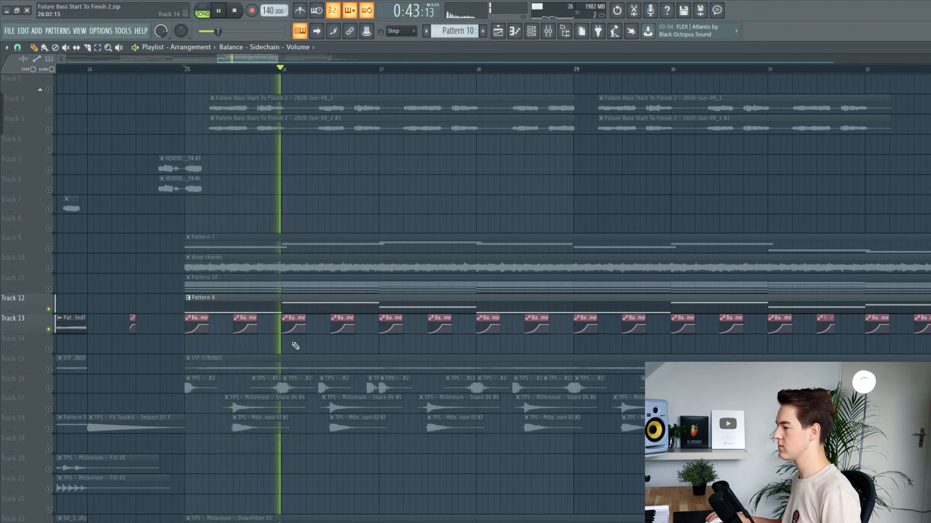
key(space)
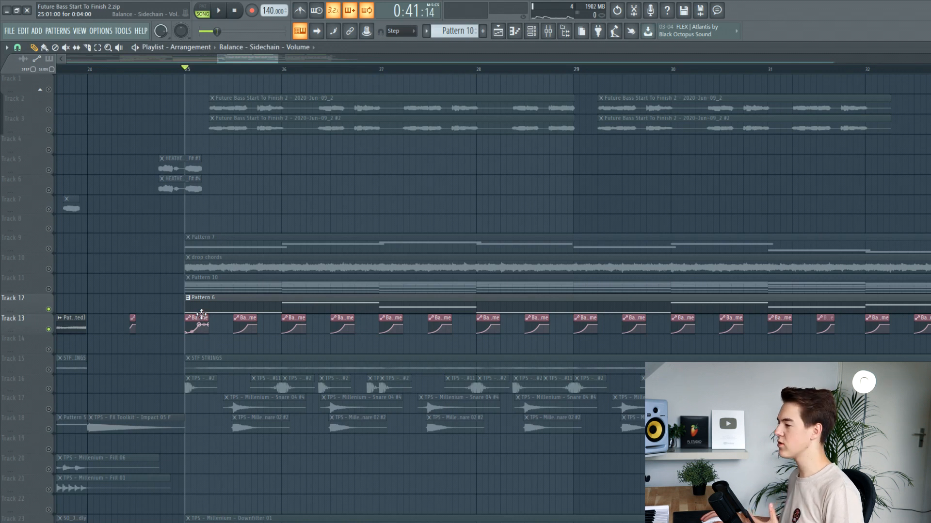
Step: Unmute the drop chords on Track 10 and audition them with Pattern 6 and the sidechain automation
click(49, 269)
key(space)
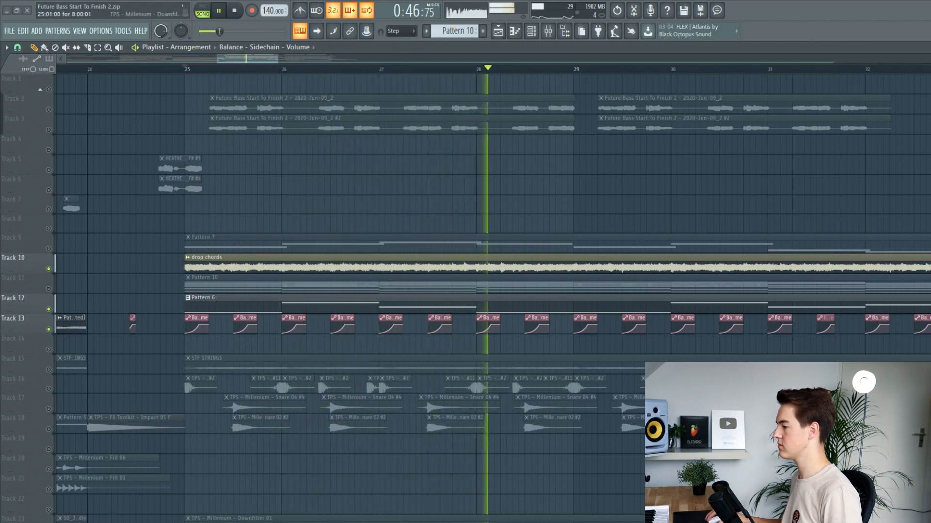
key(space)
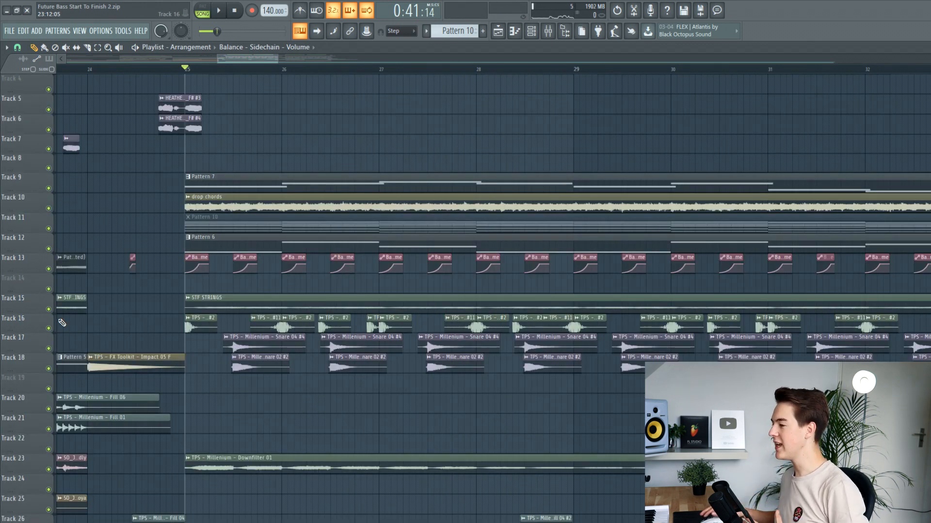
Step: Solo the STF STRINGS on Track 15, unmute Track 13, and audition the strings with the sidechain automation
scroll(233, 64, left, 1)
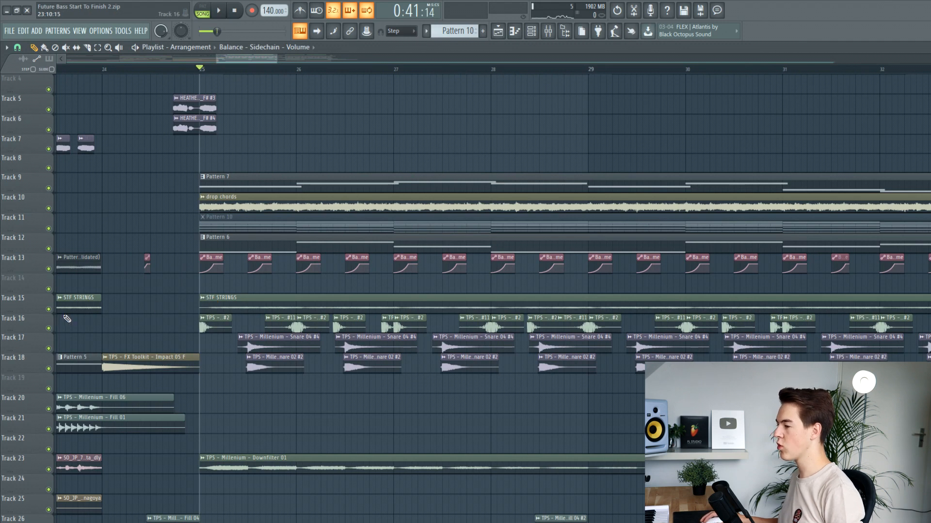
right_click(50, 310)
scroll(228, 263, down, 6)
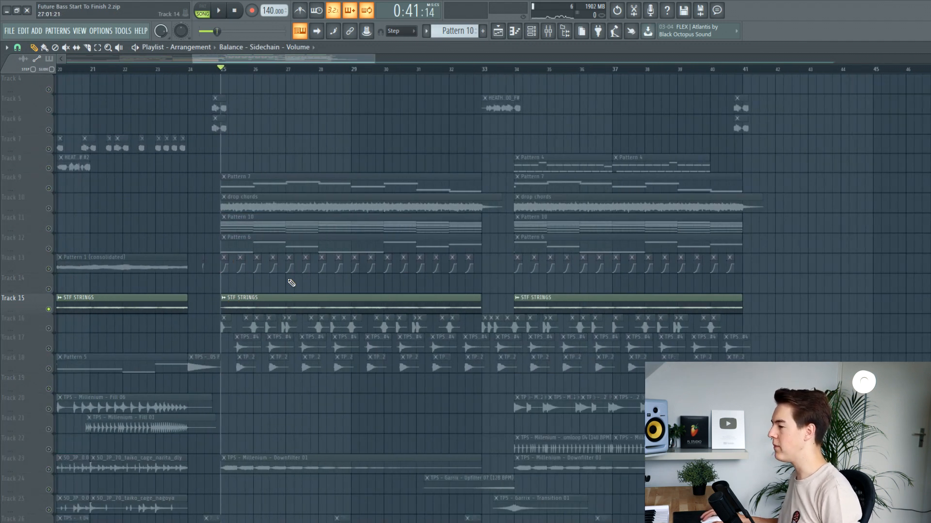
scroll(281, 287, up, 4)
click(49, 268)
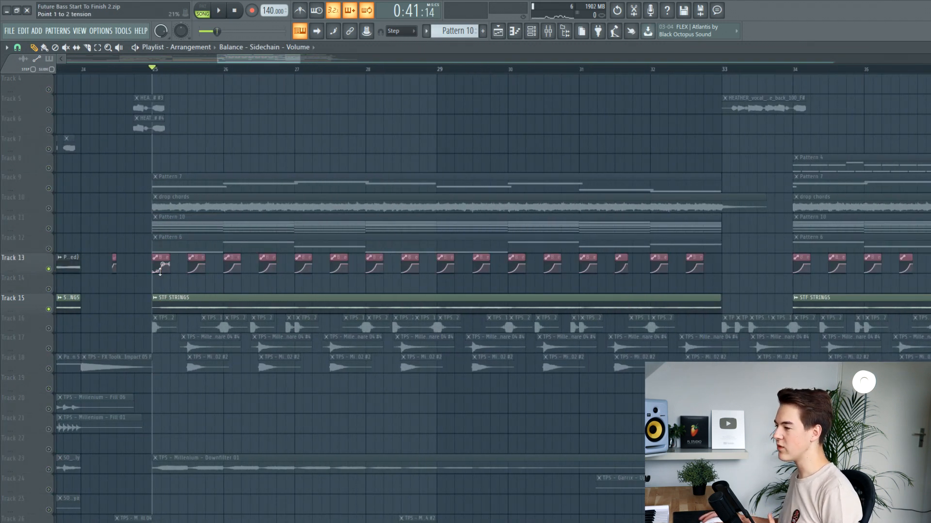
scroll(165, 262, up, 3)
key(space)
scroll(315, 280, down, 5)
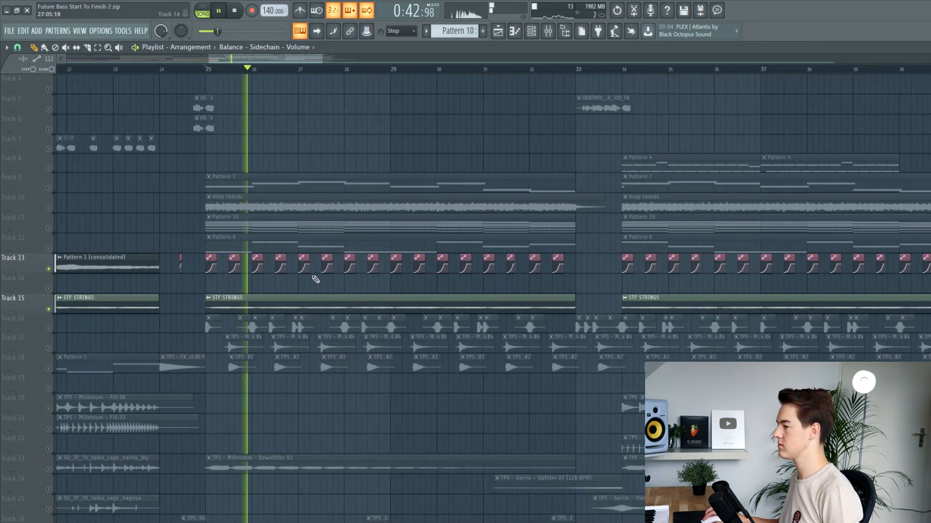
Step: Stop the strings audition and solo the snare layers on Tracks 17 and 18 individually to compare them
scroll(271, 284, up, 1)
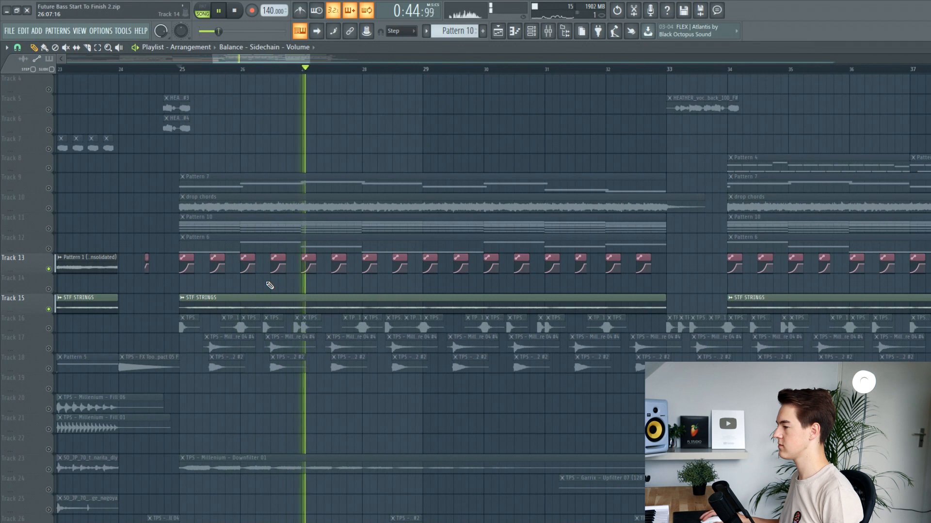
key(space)
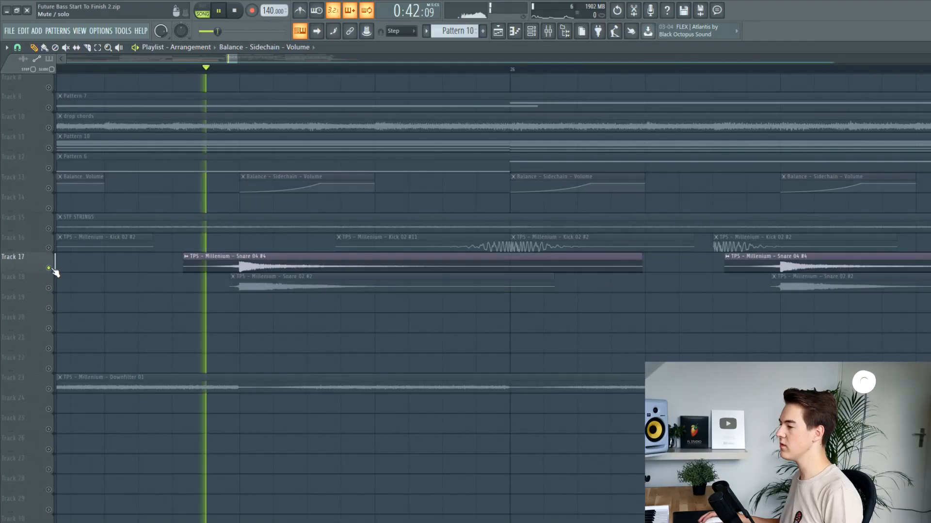
key(space)
click(51, 288)
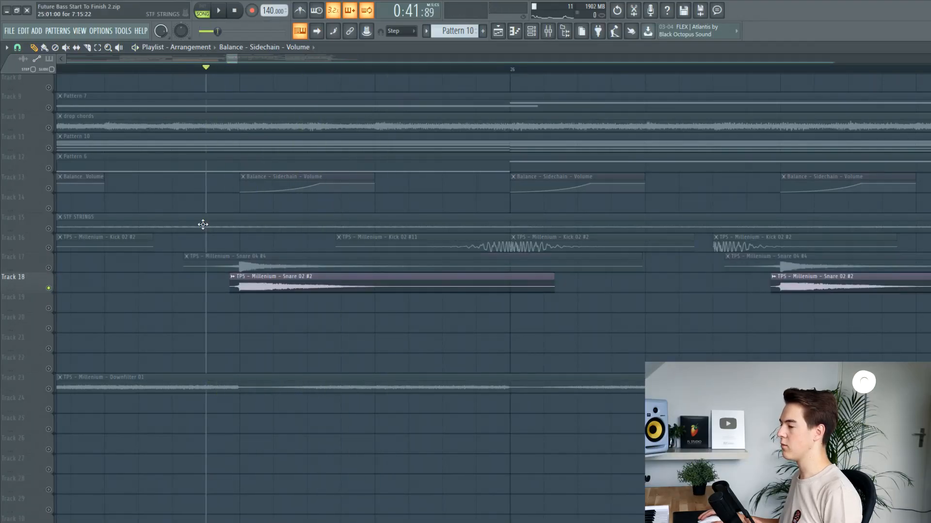
key(space)
key(space)
Step: Unmute Track 17 alongside Track 18, audition both snare layers together, and restore all tracks
shift+click(51, 266)
key(space)
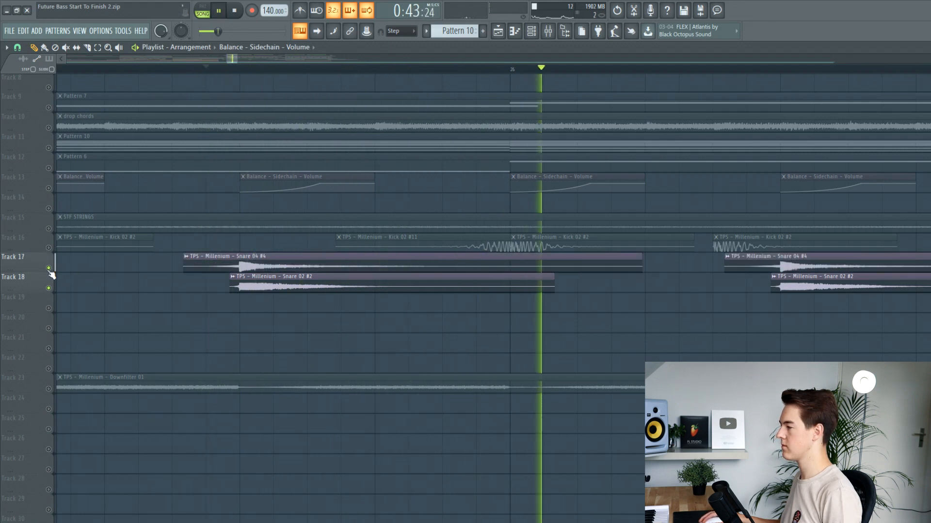
scroll(354, 257, down, 4)
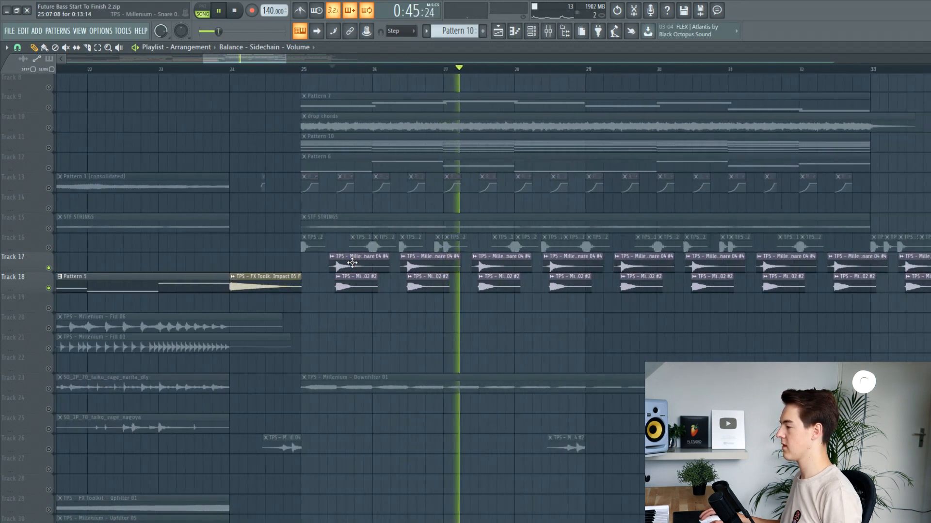
key(space)
right_click(49, 267)
right_click(50, 267)
Step: Solo Pattern 4 on Track 8 in the second drop and audition it with the Track 13 sidechain automation
scroll(126, 272, up, 5)
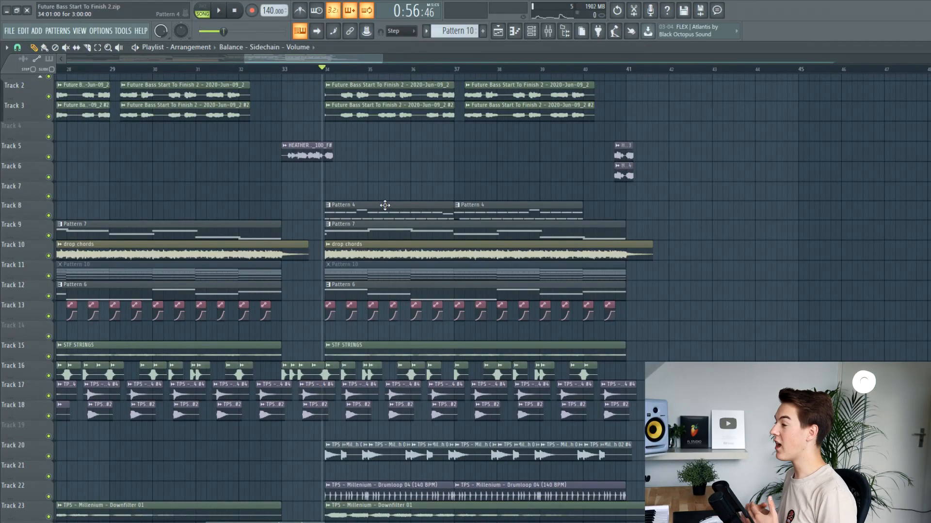
right_click(49, 216)
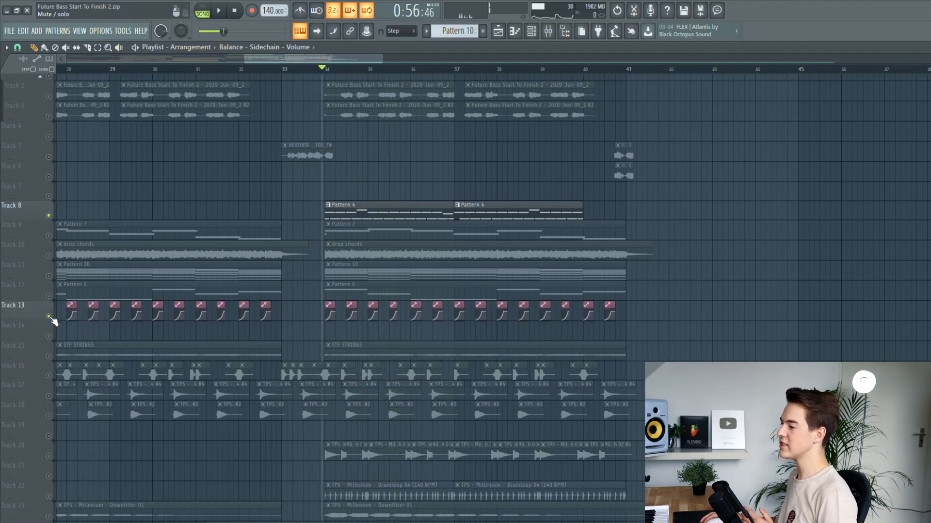
scroll(339, 240, up, 4)
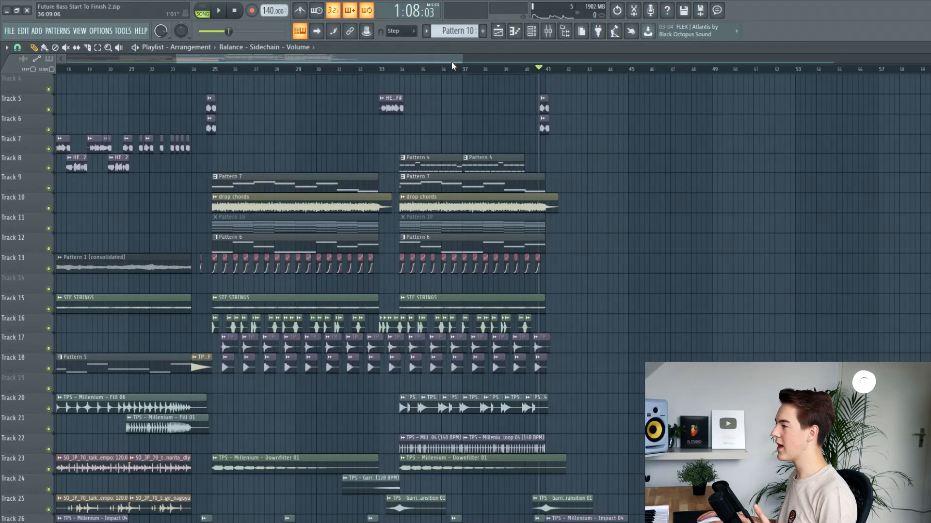
Step: Survey the arrangement from the song start and place the playhead at the end of the second drop, around bar 41
drag(452, 62, 56, 99)
scroll(212, 117, down, 5)
scroll(375, 99, down, 3)
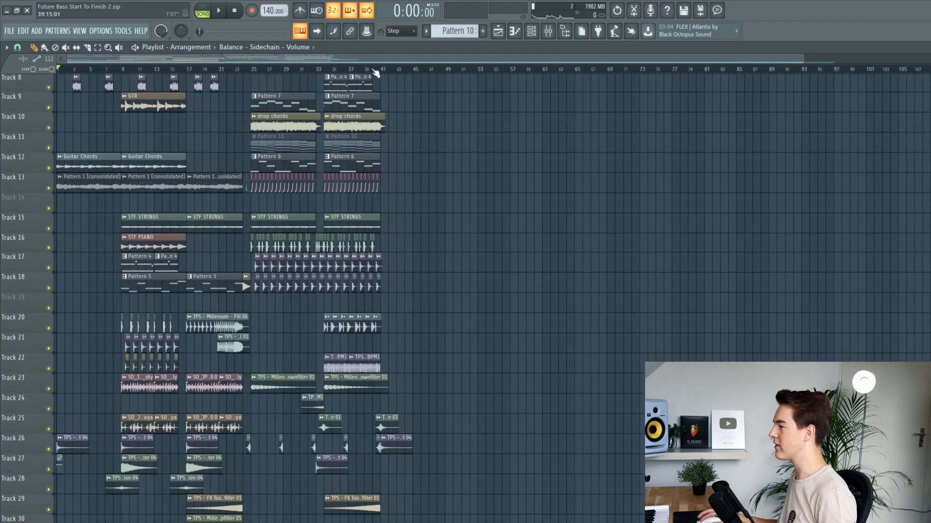
click(374, 70)
scroll(364, 118, up, 5)
click(427, 71)
scroll(461, 158, down, 5)
scroll(464, 194, down, 3)
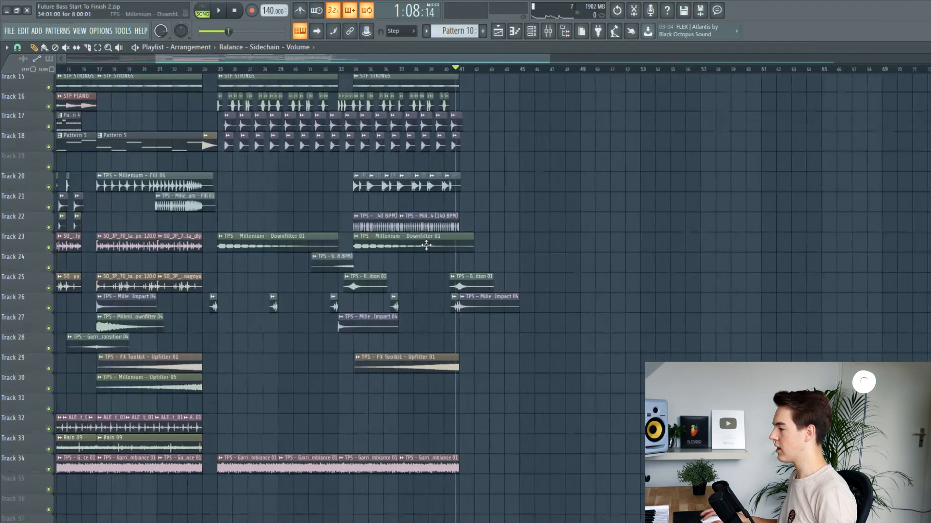
Step: Select the intro and build-up foley, Rain 09 and Garrix Ambiance 01 clips on Tracks 32 to 34 and copy them past the second drop
scroll(387, 257, down, 4)
scroll(264, 285, down, 2)
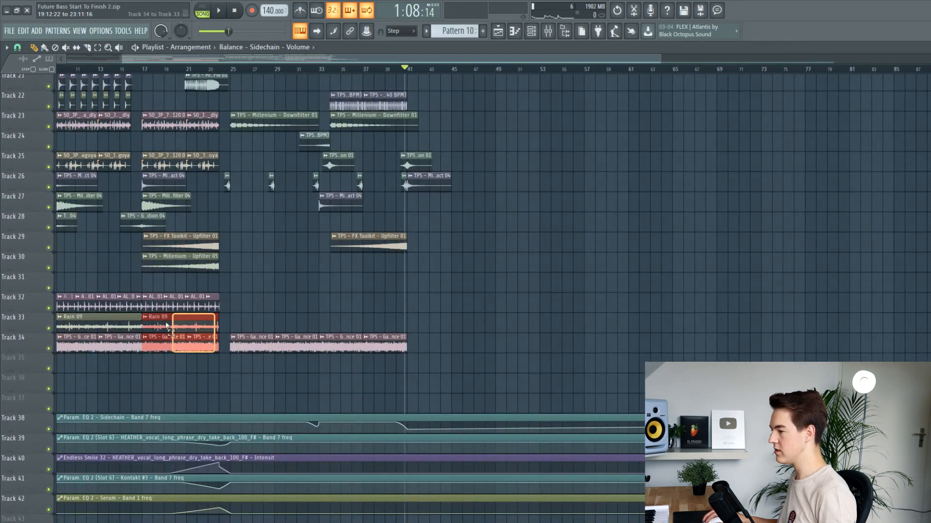
drag(205, 341, 70, 301)
scroll(70, 301, down, 2)
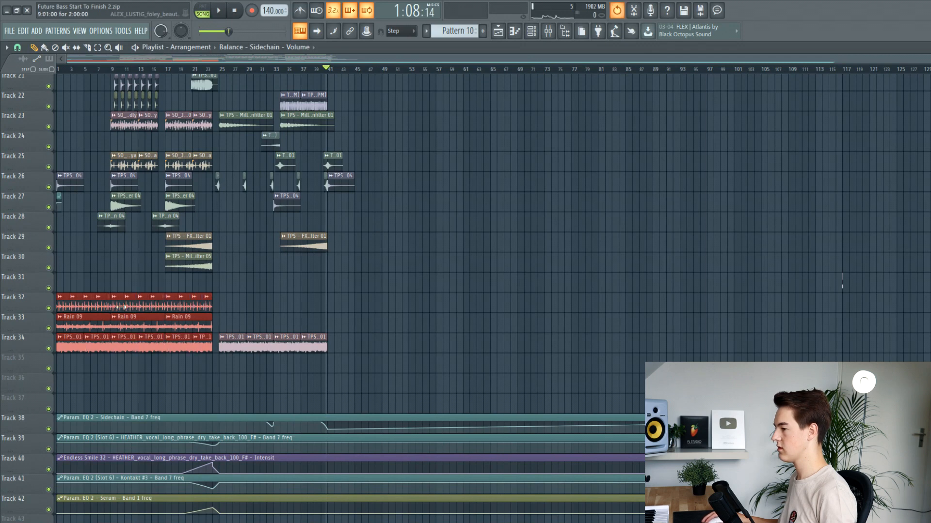
shift+drag(129, 305, 395, 304)
Step: Align the copied foley, rain and ambiance clips to start at bar 43, auditioning the end of the second drop
scroll(347, 143, up, 4)
click(285, 71)
scroll(316, 291, up, 2)
drag(324, 297, 378, 295)
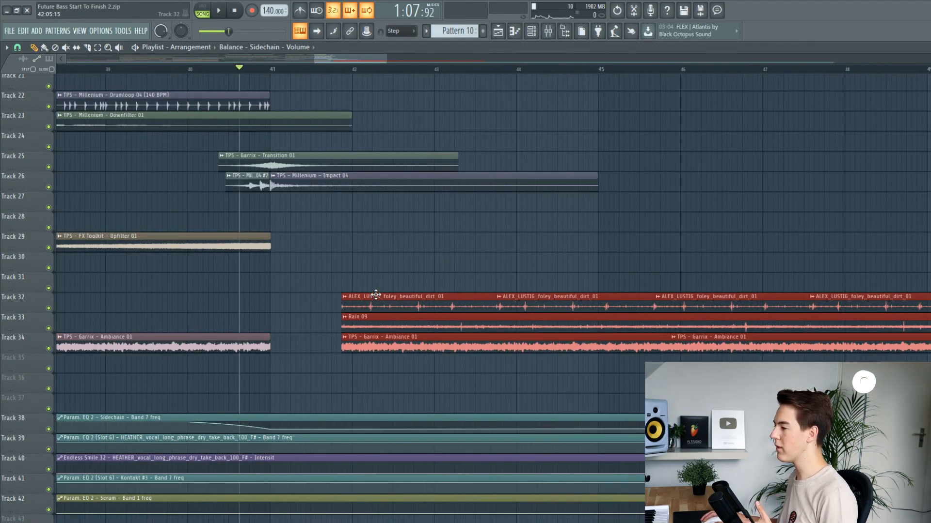
drag(376, 295, 389, 291)
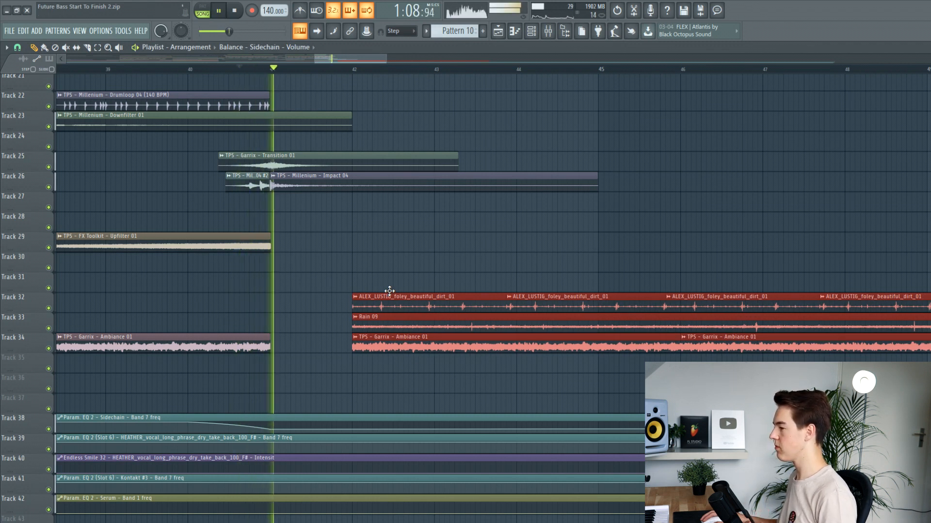
drag(388, 291, 467, 320)
key(space)
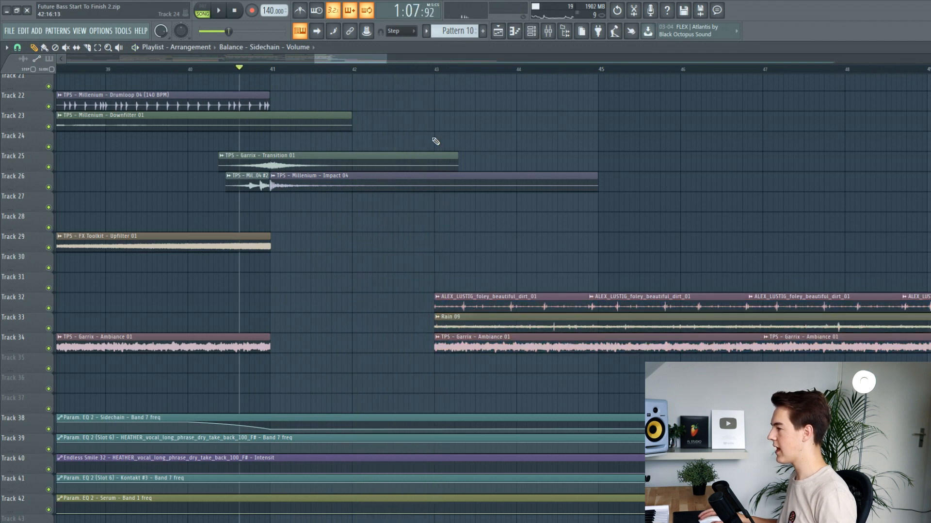
Step: Fill the gap from bar 41 to bar 43 on Tracks 32 and 33 with shortened foley and Rain 09 clips
scroll(442, 159, down, 3)
drag(473, 328, 400, 276)
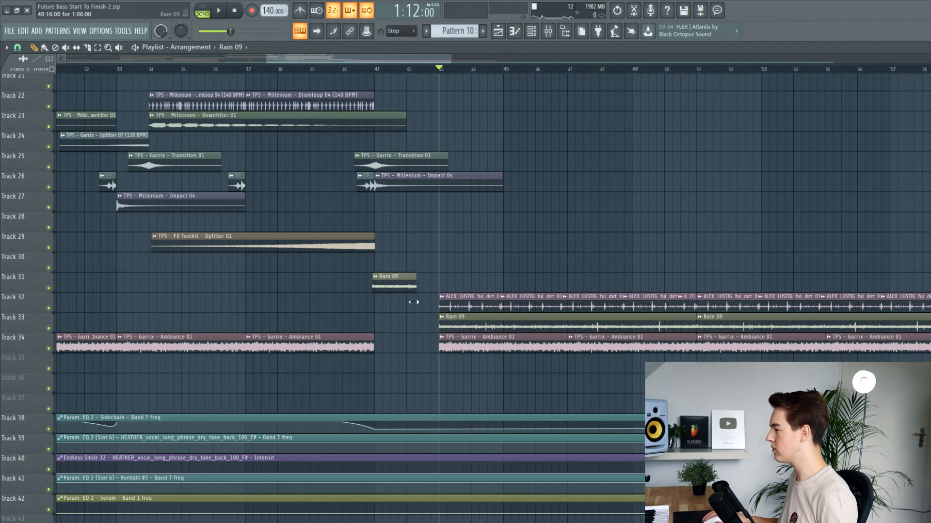
scroll(435, 286, up, 3)
drag(434, 282, 434, 322)
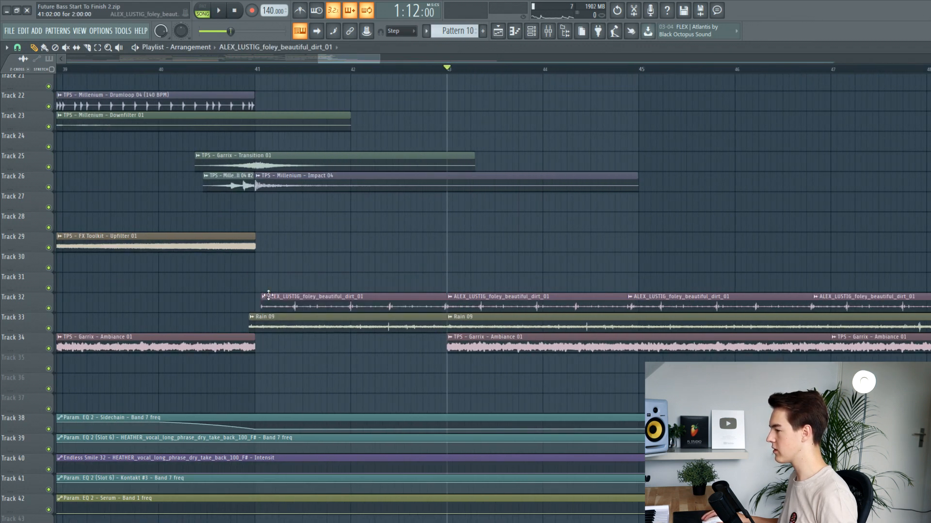
Step: Copy a Garrix Ambiance 01 clip, trim it to fill bars 41 to 43 on Track 34, and audition the transition
drag(395, 365, 280, 366)
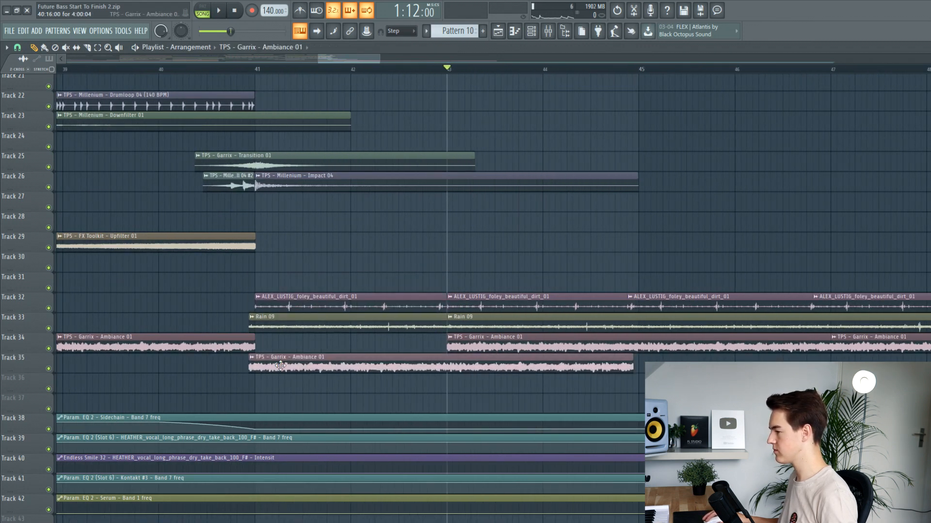
drag(637, 368, 427, 339)
scroll(460, 358, up, 3)
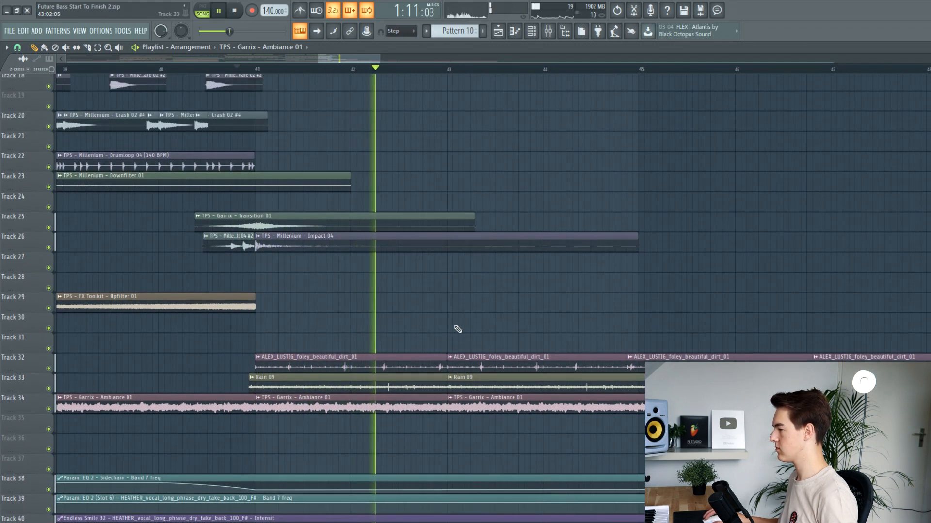
key(space)
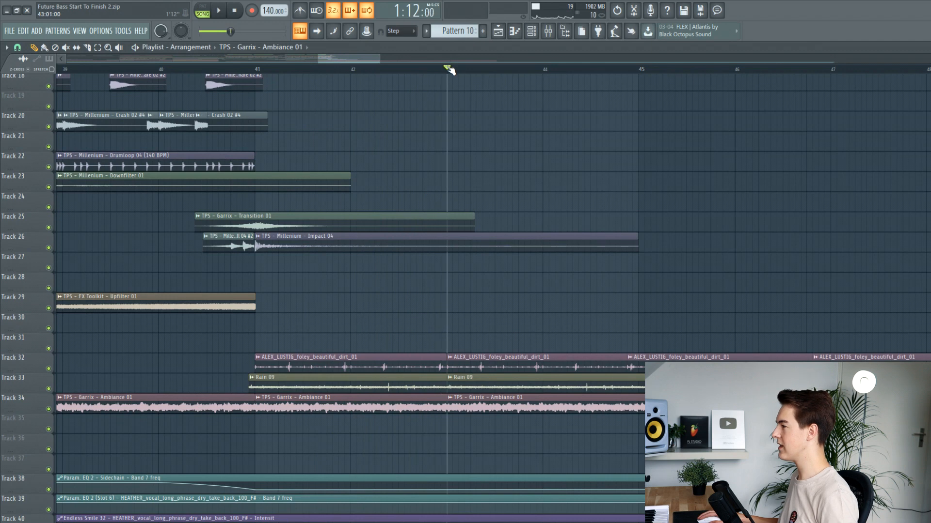
Step: Place a Pattern 1 (consolidated) clip on Track 13 at about bar 43 and play it back
scroll(467, 170, up, 7)
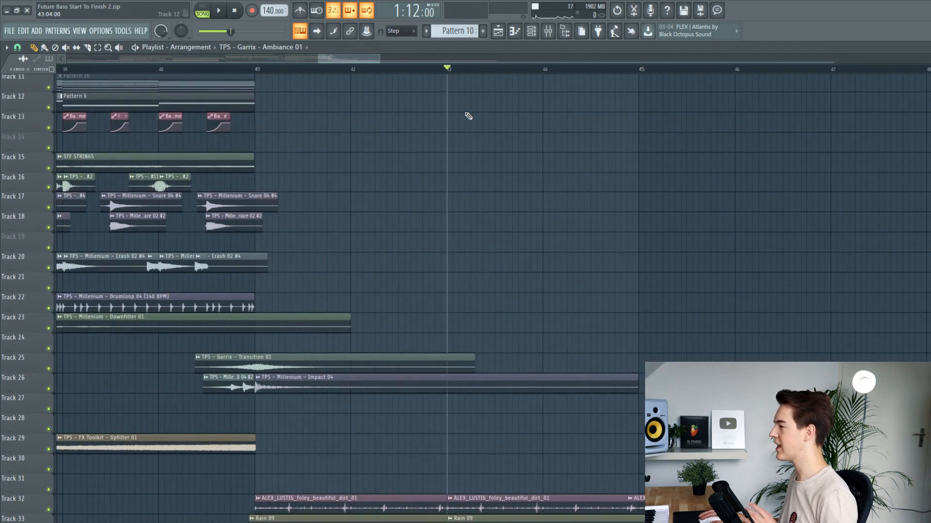
scroll(463, 151, up, 6)
scroll(458, 166, down, 10)
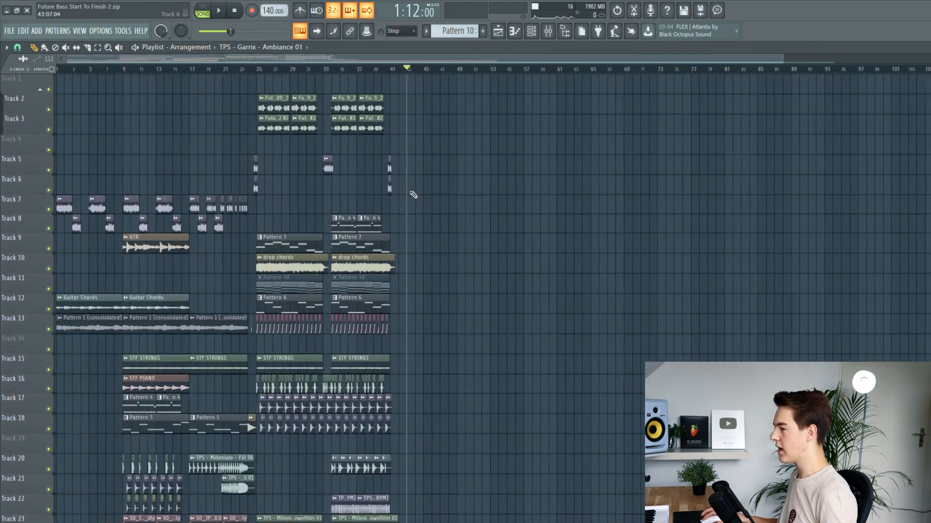
scroll(342, 265, up, 6)
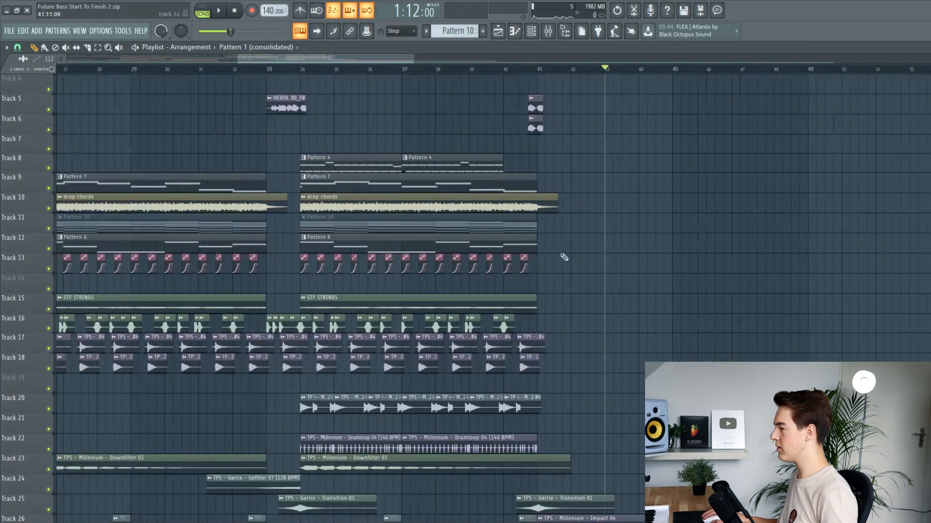
click(647, 264)
scroll(654, 265, up, 2)
drag(654, 265, 600, 267)
scroll(487, 265, down, 6)
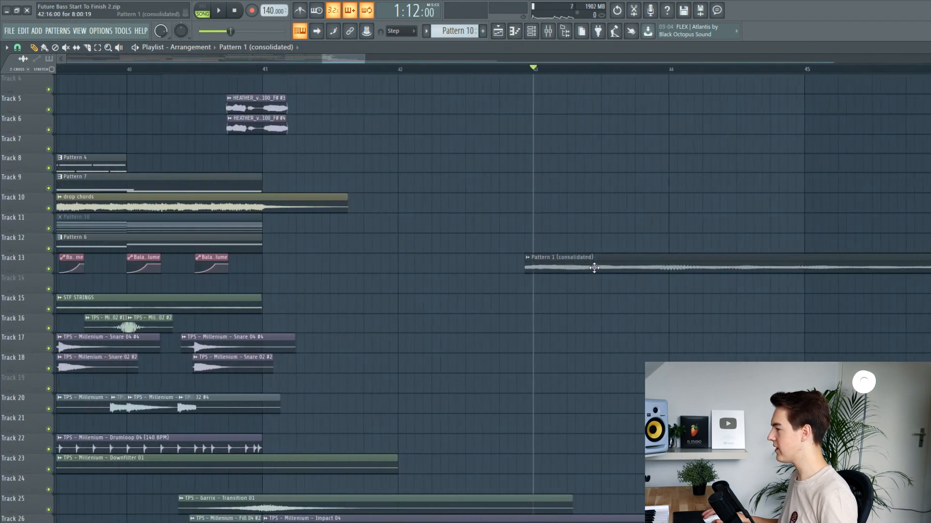
key(space)
Step: Copy the opening HEATHER vocal clips on Tracks 7 and 8 to the section starting at bar 43 and audition them with Pattern 1
scroll(86, 187, up, 2)
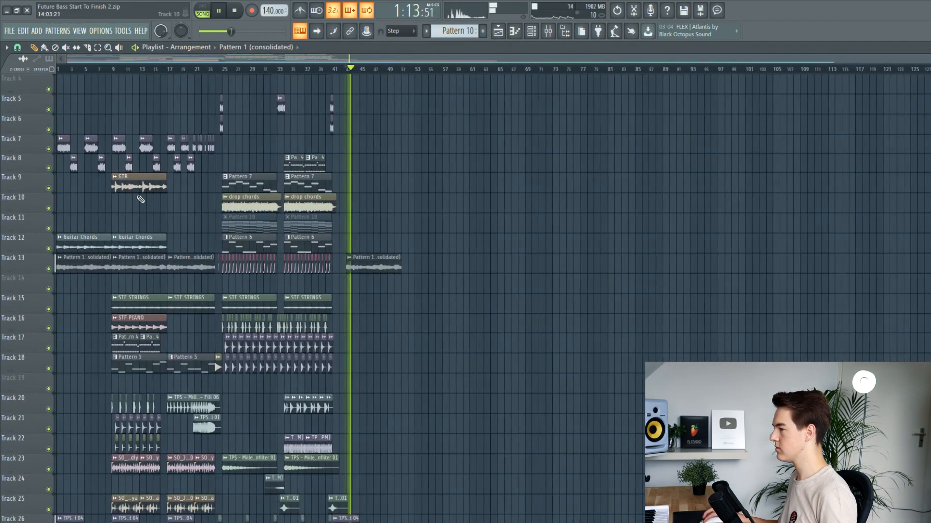
drag(257, 59, 160, 193)
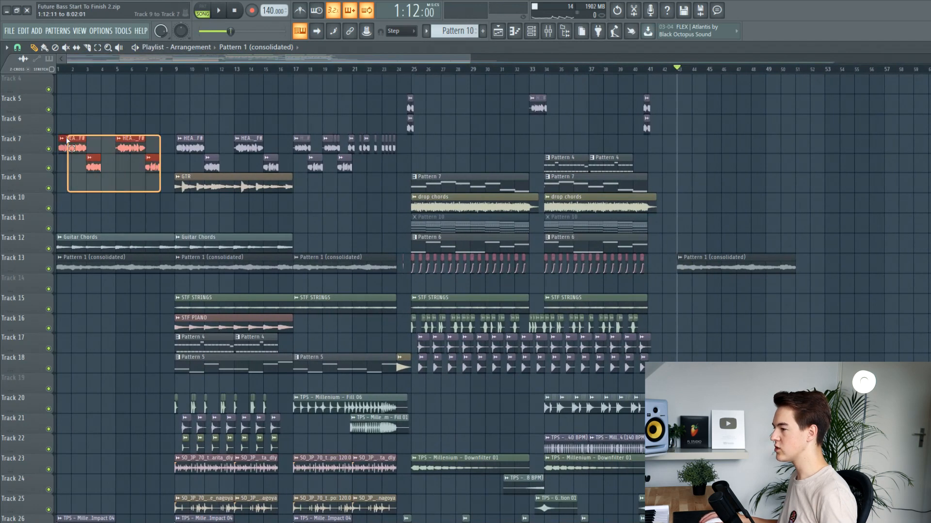
scroll(693, 159, up, 4)
key(space)
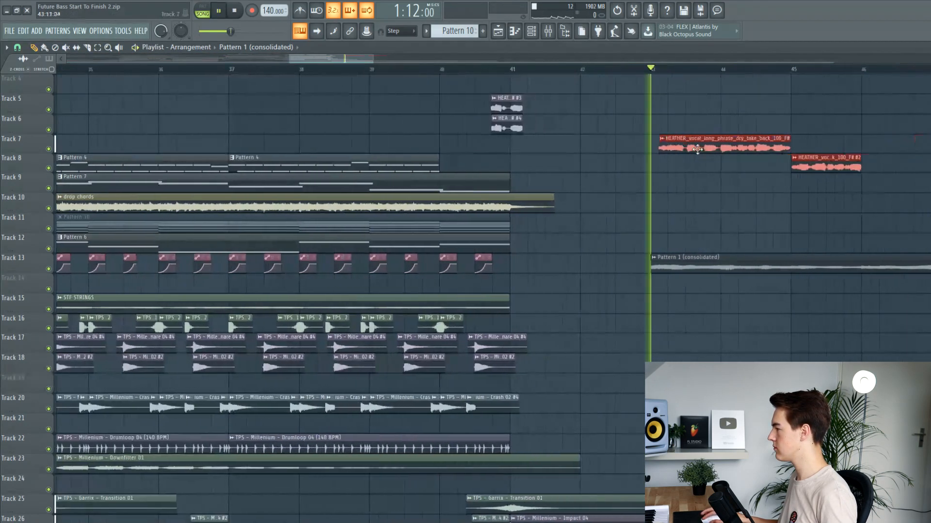
scroll(687, 160, down, 6)
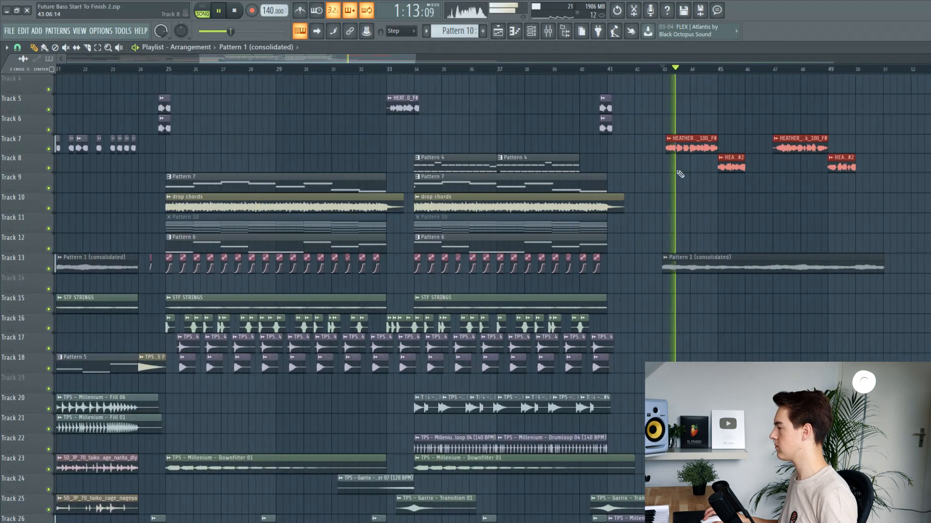
scroll(692, 177, down, 3)
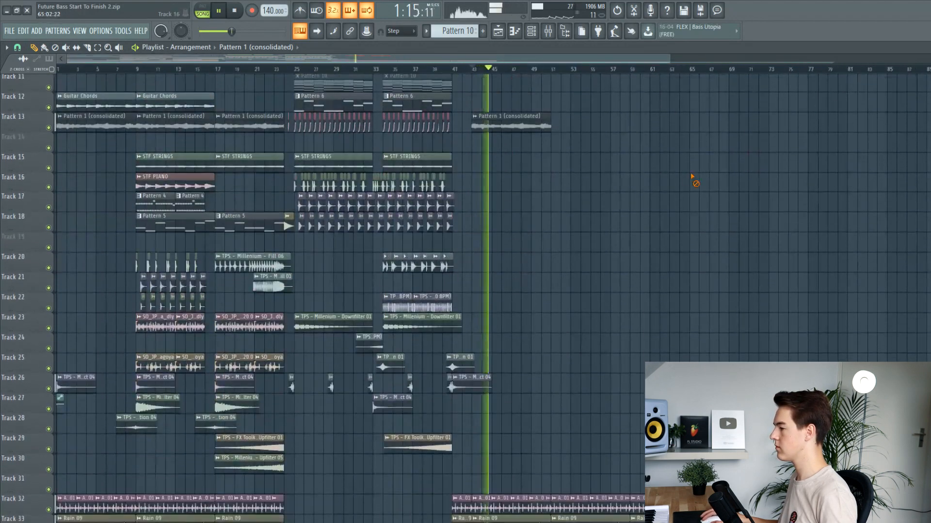
scroll(519, 249, up, 4)
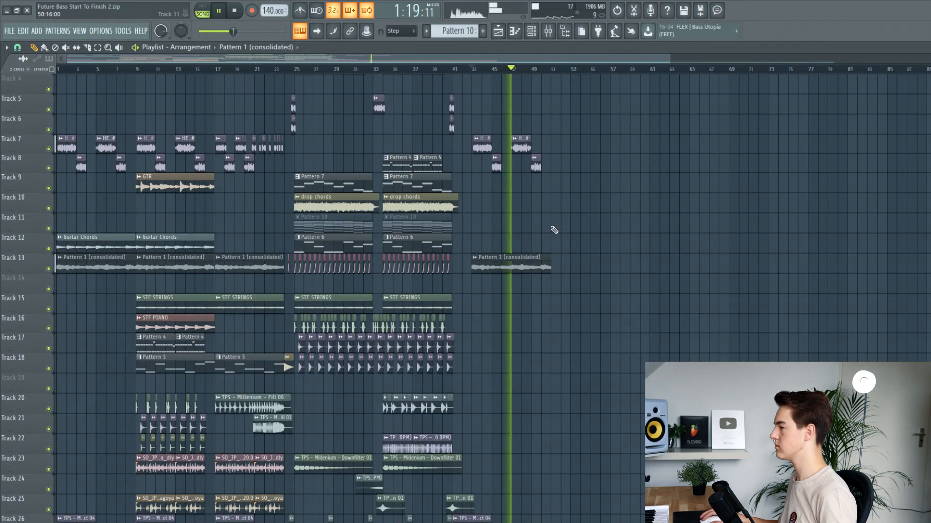
scroll(487, 244, up, 5)
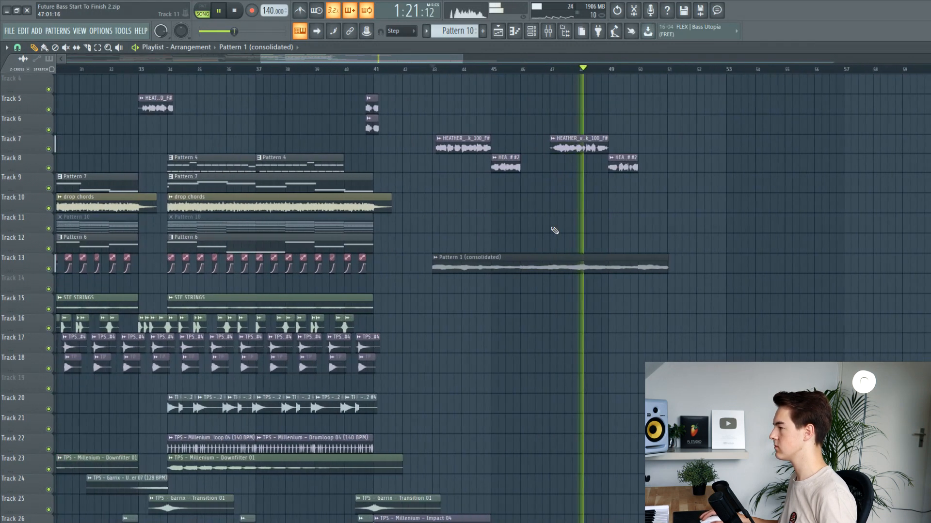
scroll(591, 232, up, 2)
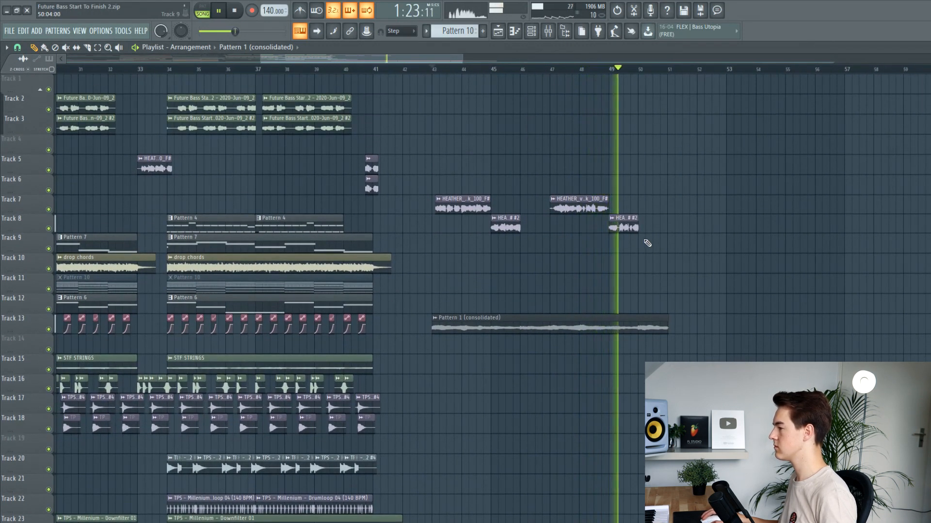
key(space)
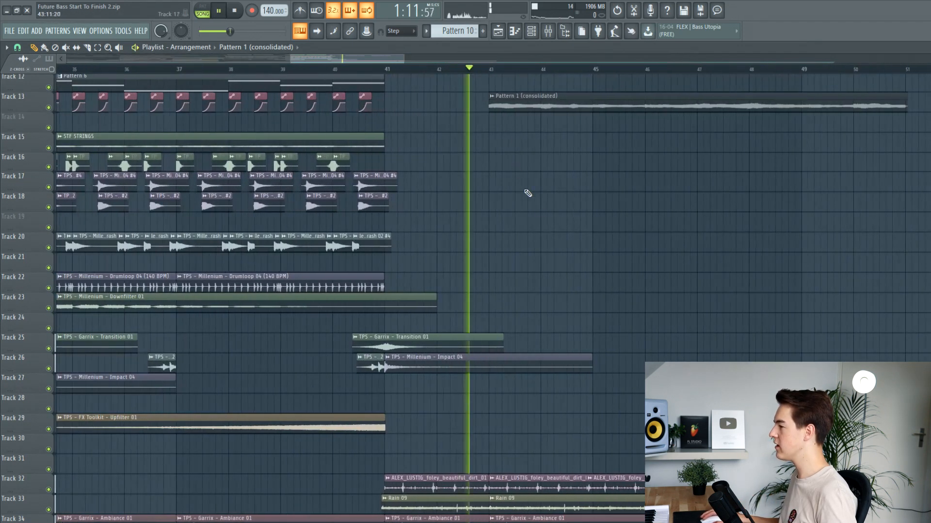
Step: Copy the Impact 04, Downfilter 04 and Transition 04 clips on Tracks 26 to 28 to the bar 43 transition and audition it
key(space)
scroll(533, 208, down, 4)
scroll(504, 227, down, 4)
scroll(371, 278, down, 2)
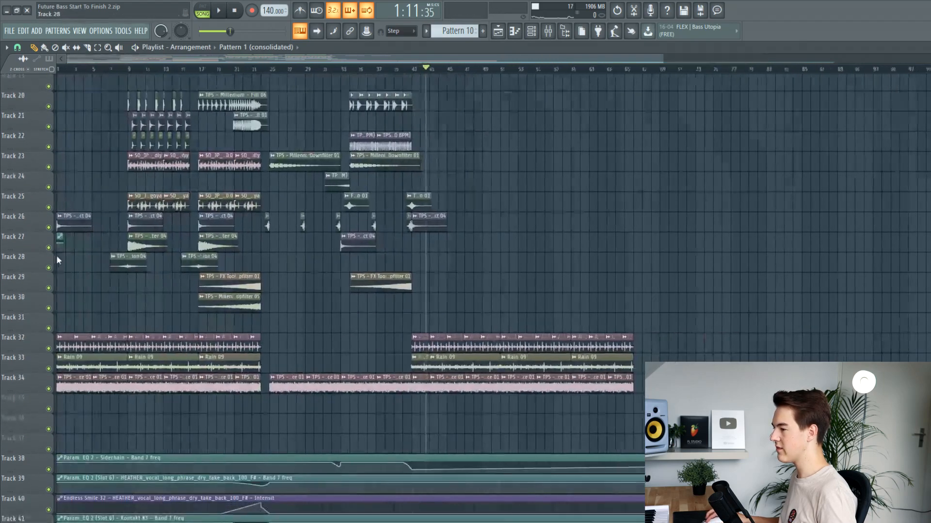
scroll(192, 282, up, 2)
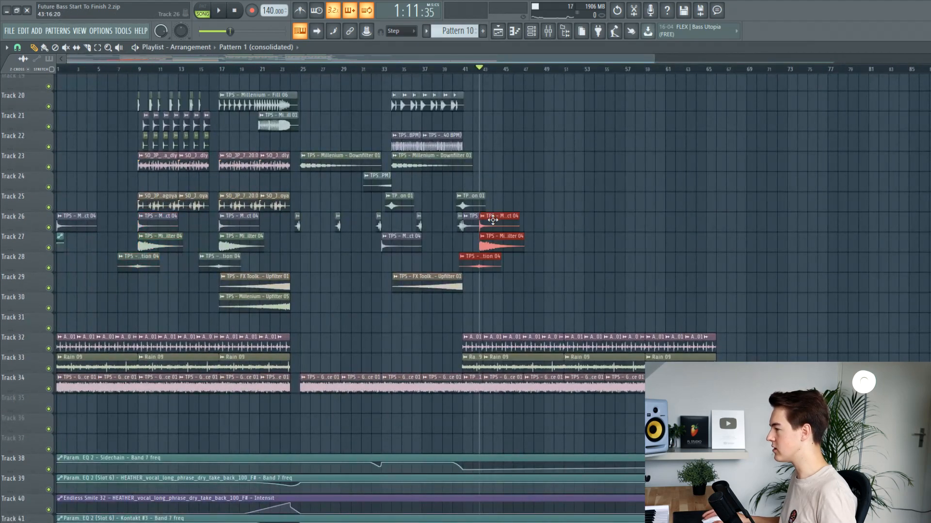
scroll(493, 220, up, 6)
key(space)
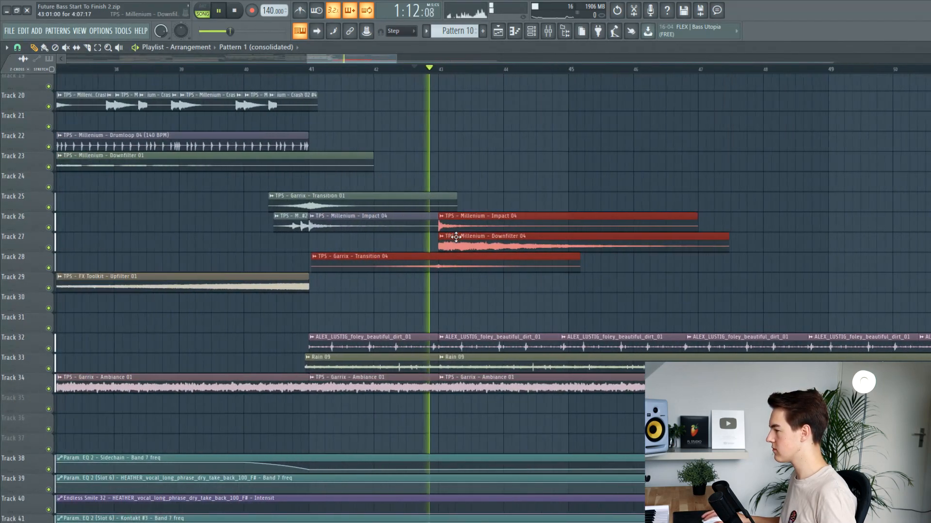
scroll(453, 183, up, 5)
click(310, 69)
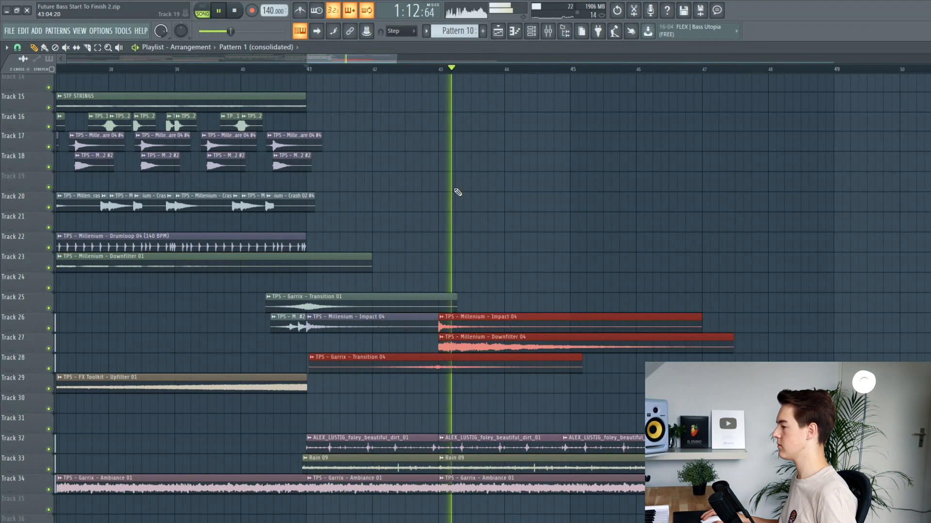
scroll(458, 194, up, 6)
key(space)
Step: Select the verse and build-up clips from bar 9 to bar 24 across the vocal, instrument, drum, effect and ambience tracks
scroll(451, 88, down, 5)
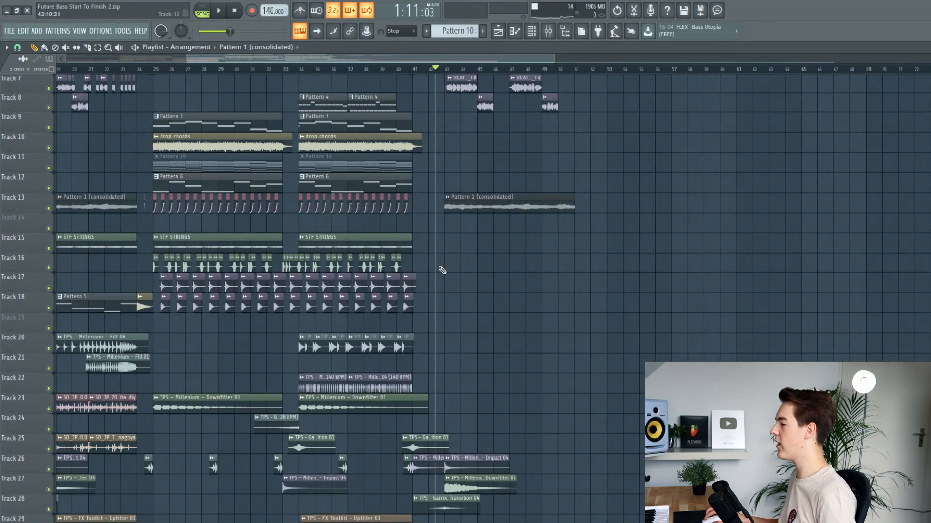
scroll(446, 240, up, 3)
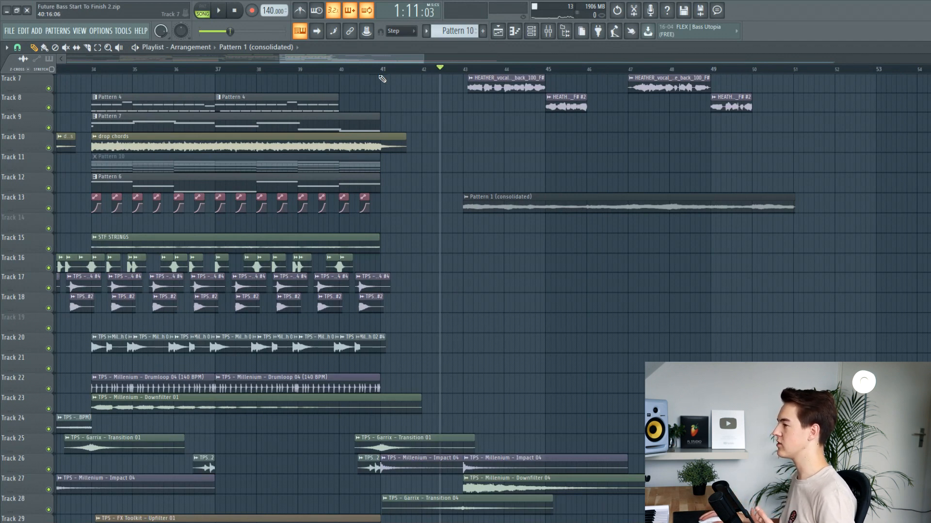
scroll(401, 70, right, 2)
scroll(399, 97, down, 5)
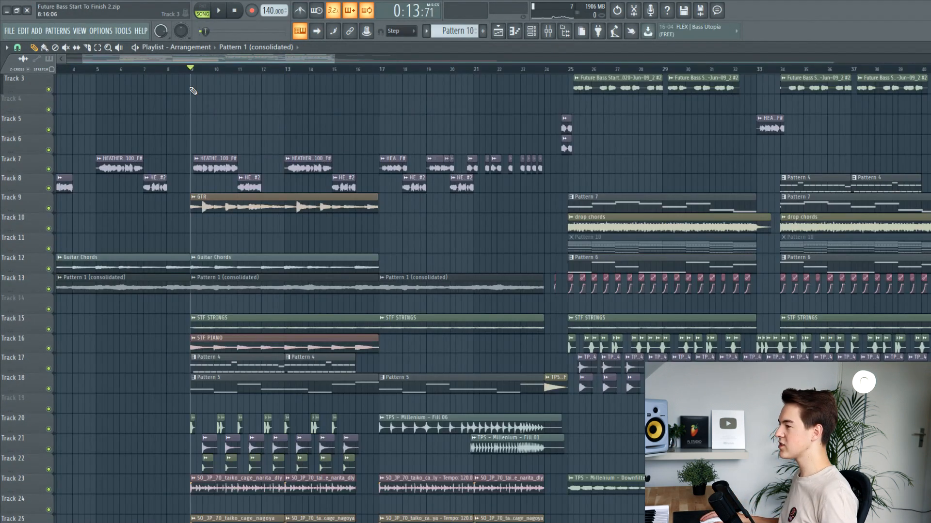
drag(235, 131, 558, 454)
scroll(212, 416, up, 3)
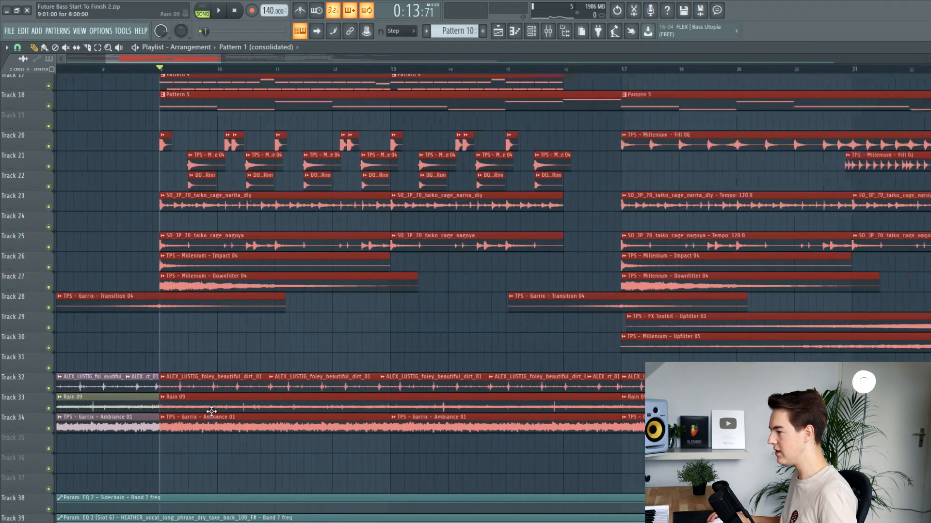
scroll(210, 412, down, 6)
scroll(146, 358, down, 4)
scroll(141, 357, up, 4)
Step: Undo the first copy attempt, exclude the clips on Tracks 32 to 34 from the selection and copy the rest after the second drop
drag(125, 304, 389, 305)
key(ctrl+z)
scroll(90, 395, up, 3)
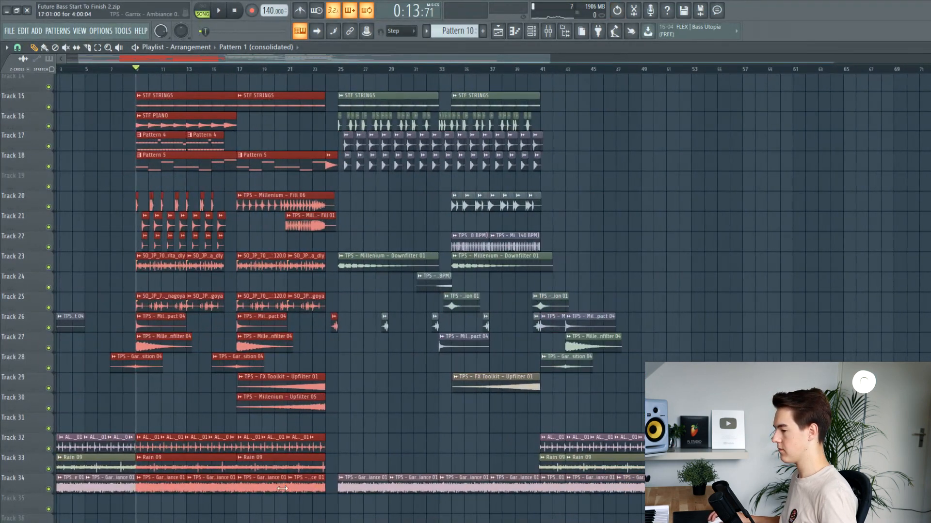
drag(301, 499, 201, 431)
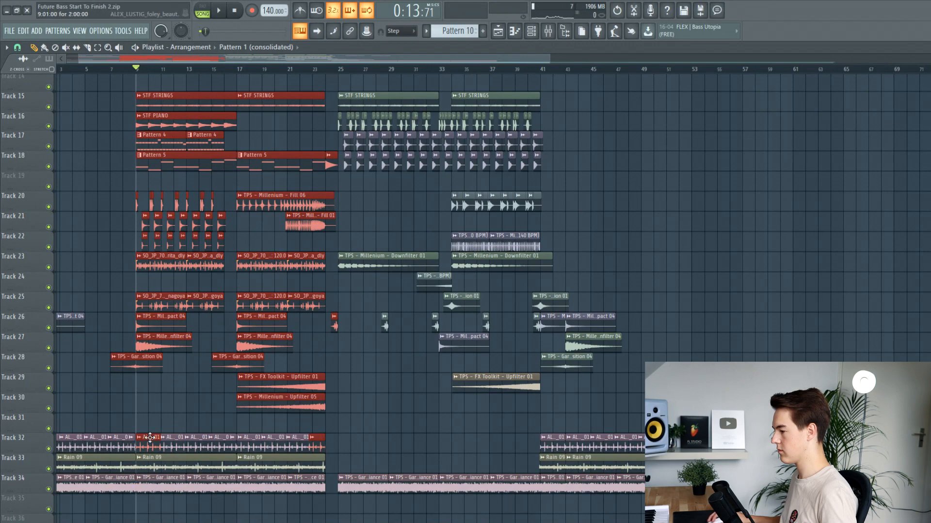
drag(299, 389, 740, 388)
Step: Align the copied verse and build-up block to start at bar 51 during playback, and clear the selection
scroll(704, 388, up, 3)
key(space)
drag(467, 364, 585, 369)
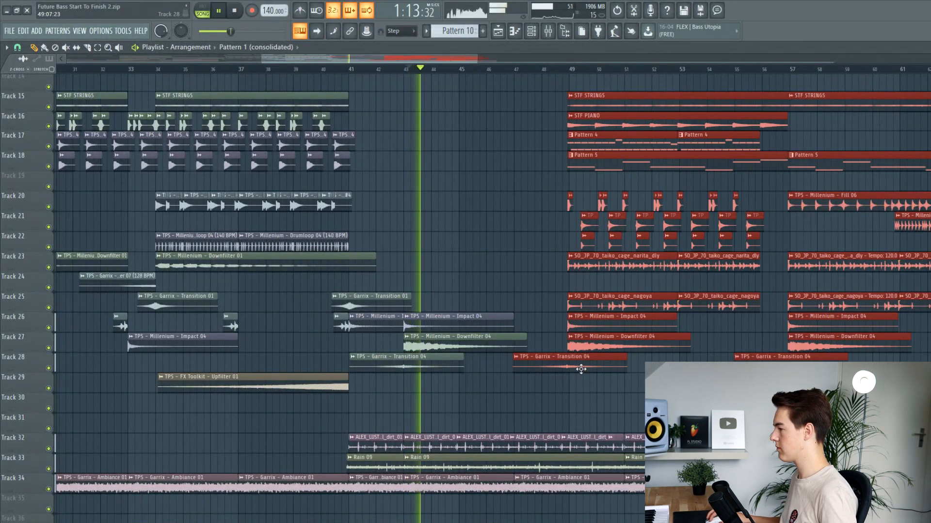
scroll(578, 373, up, 7)
drag(642, 180, 916, 180)
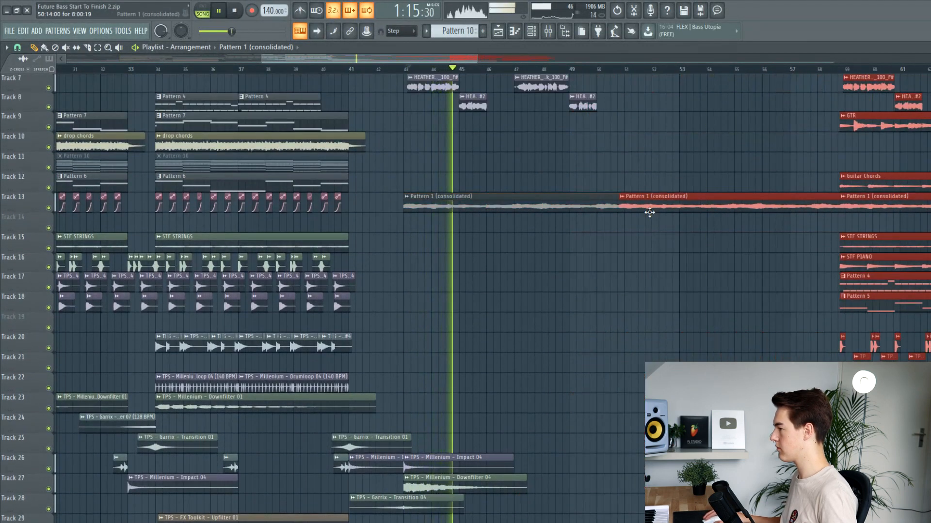
scroll(645, 210, down, 4)
drag(637, 202, 550, 201)
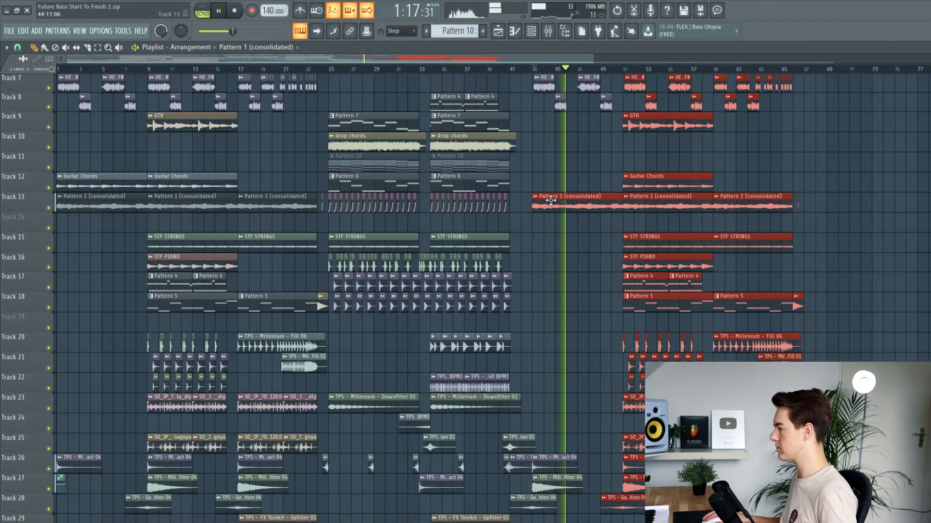
scroll(619, 249, up, 4)
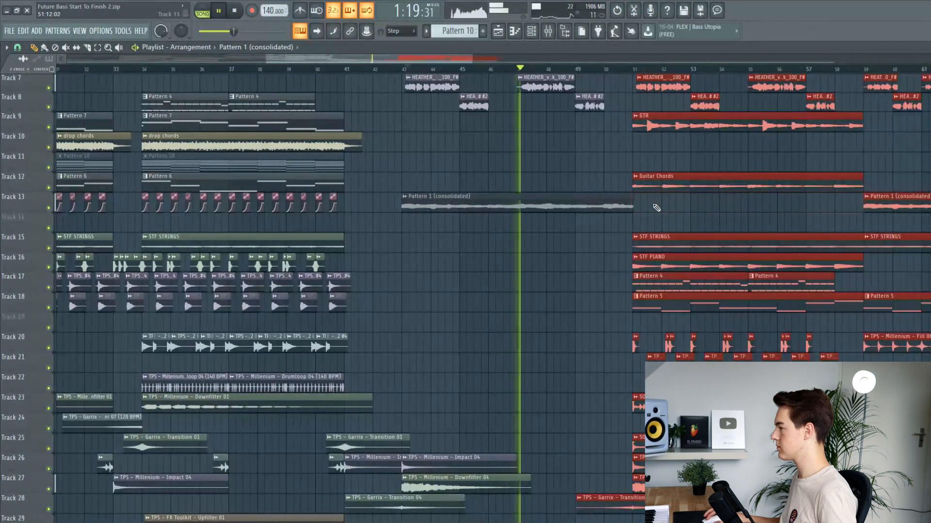
ctrl+click(573, 234)
Step: Play through the copied section from bar 51 and examine its clips across all tracks and the automation lanes
scroll(608, 145, up, 4)
scroll(603, 133, down, 11)
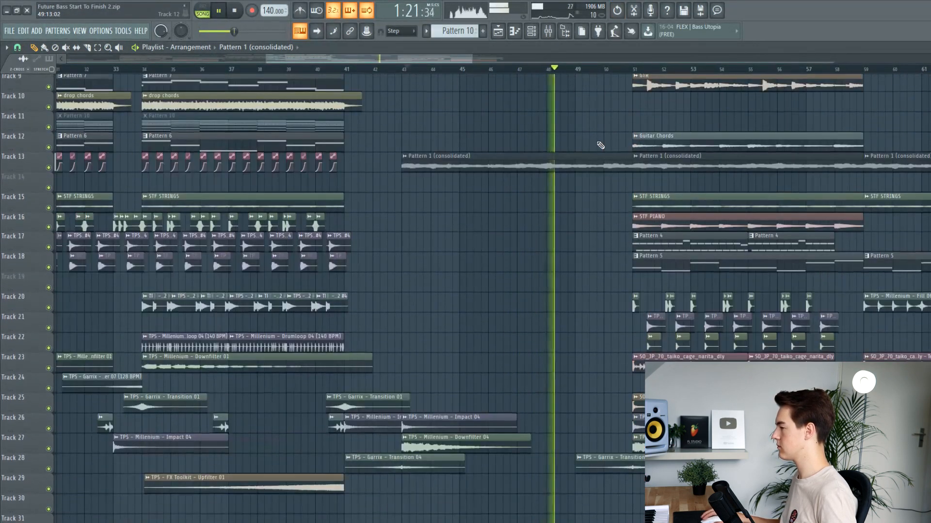
scroll(594, 156, down, 5)
scroll(575, 168, up, 4)
scroll(560, 170, down, 6)
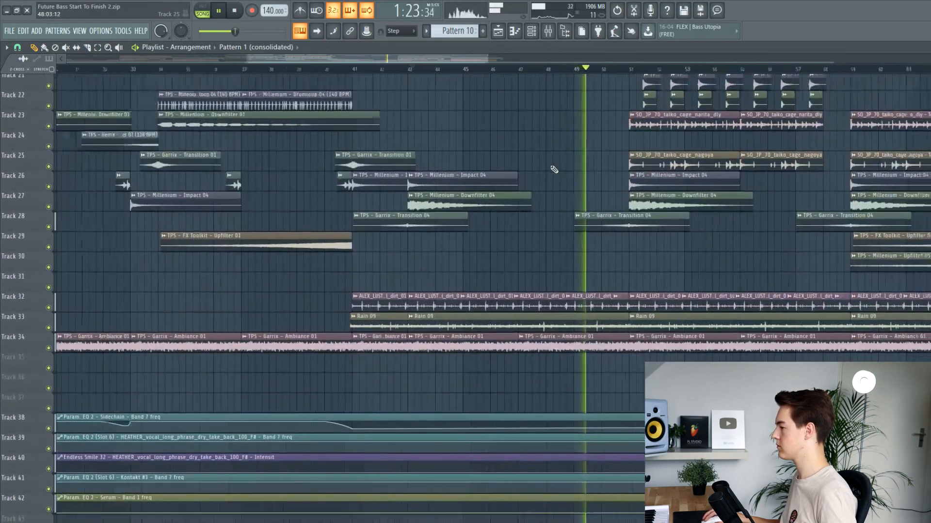
scroll(554, 177, down, 4)
scroll(554, 220, down, 6)
scroll(554, 224, down, 1)
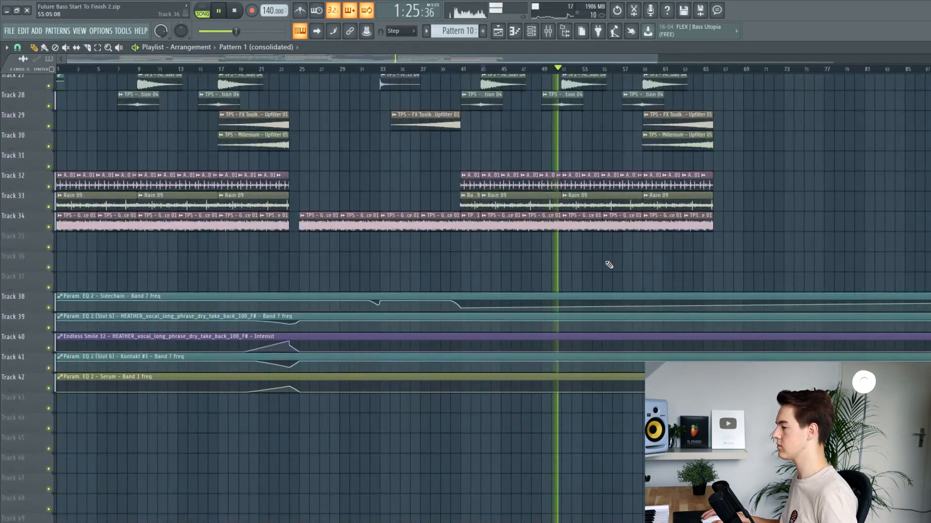
scroll(614, 262, up, 20)
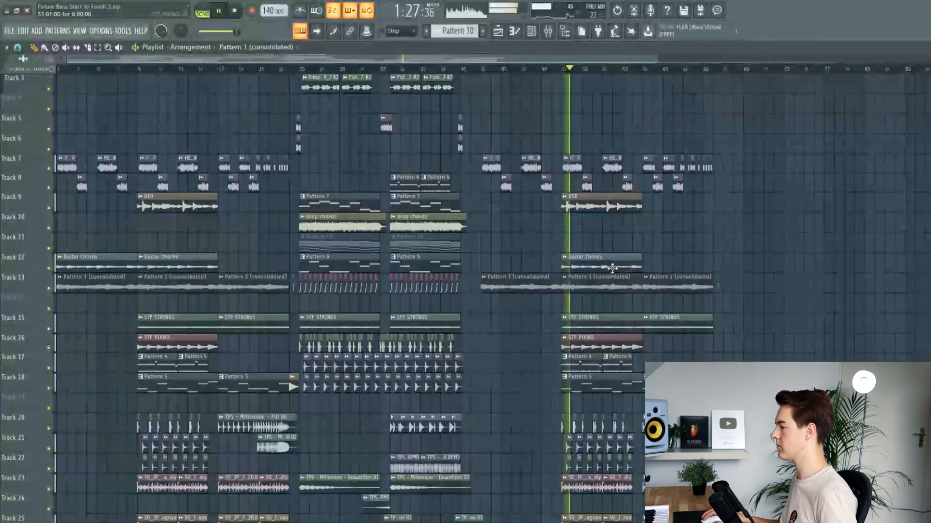
scroll(617, 270, down, 2)
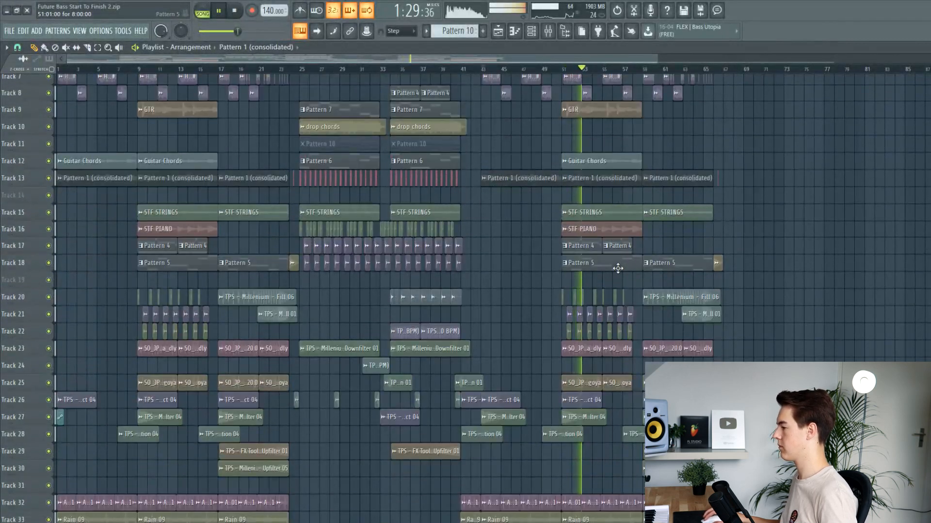
scroll(604, 289, down, 2)
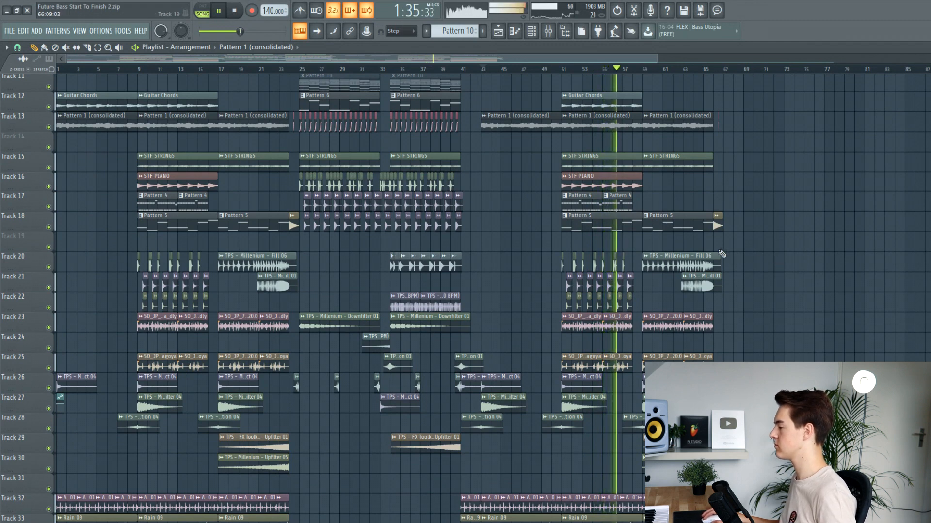
Step: Place a TPS - Millenium - Drumloop 04 clip on Track 24 at bar 51, audition it and remove the extra repeat at bar 55
scroll(671, 230, up, 2)
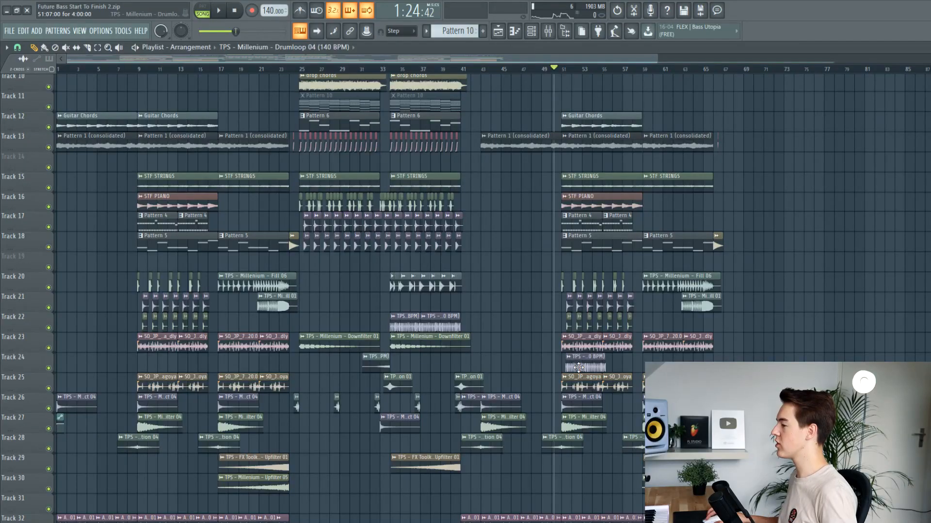
scroll(544, 367, up, 4)
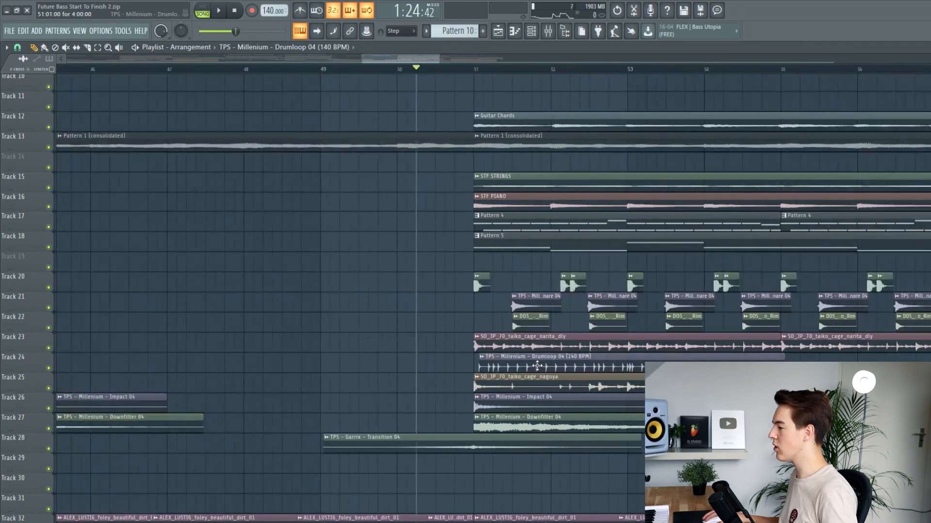
scroll(543, 367, down, 4)
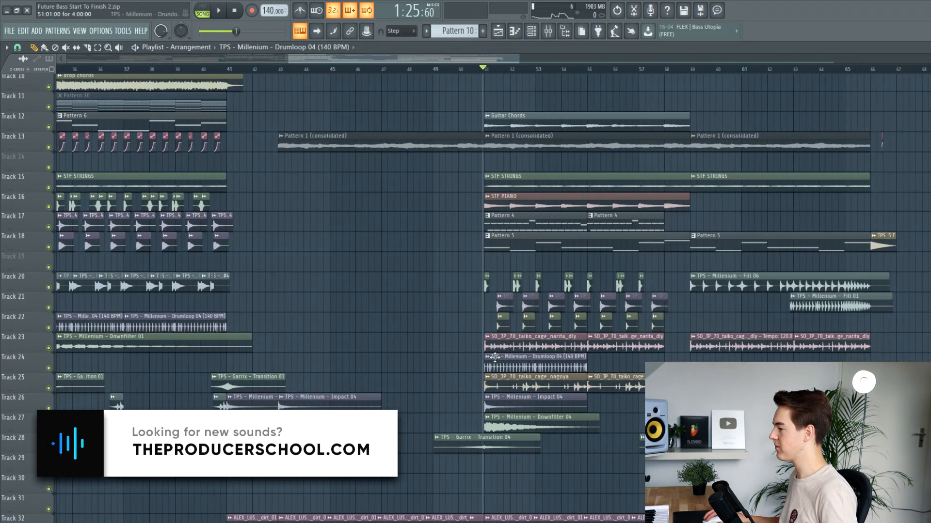
scroll(558, 368, up, 2)
click(641, 361)
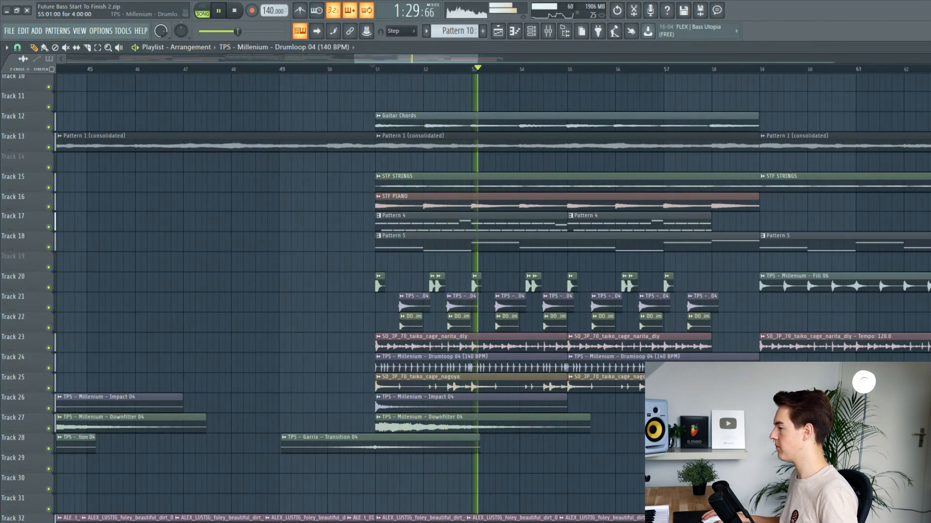
right_click(581, 362)
key(space)
Step: Make the Track 24 Drumloop 04 clip unique, lower its channel volume to about 19% and play it back
scroll(410, 363, up, 5)
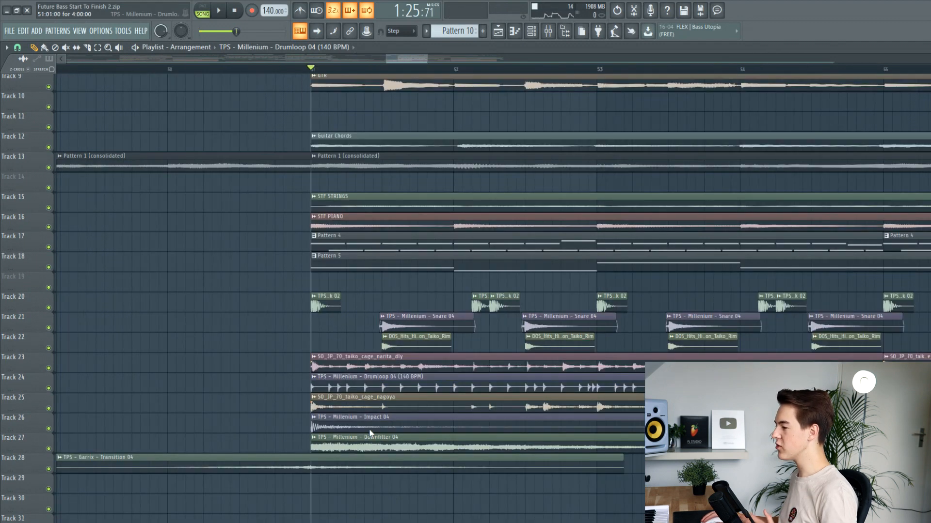
click(314, 377)
click(318, 193)
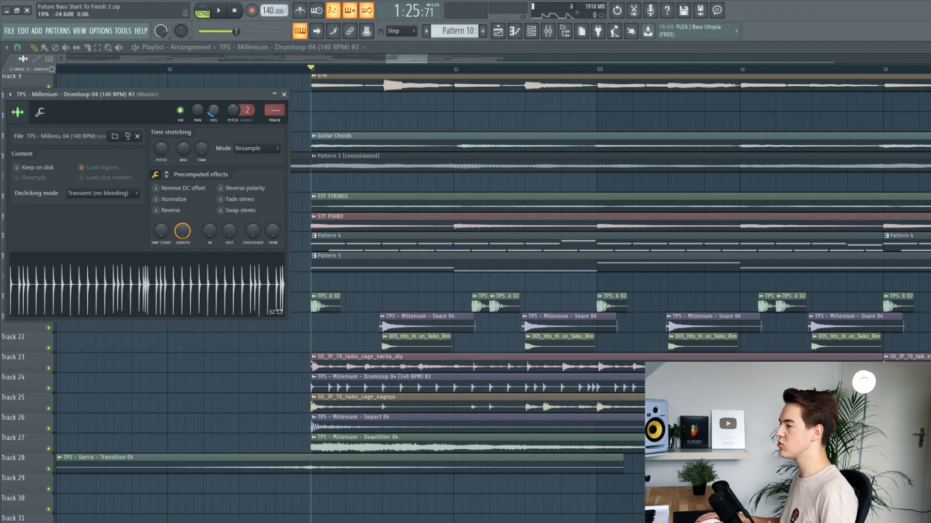
right_click(240, 86)
key(space)
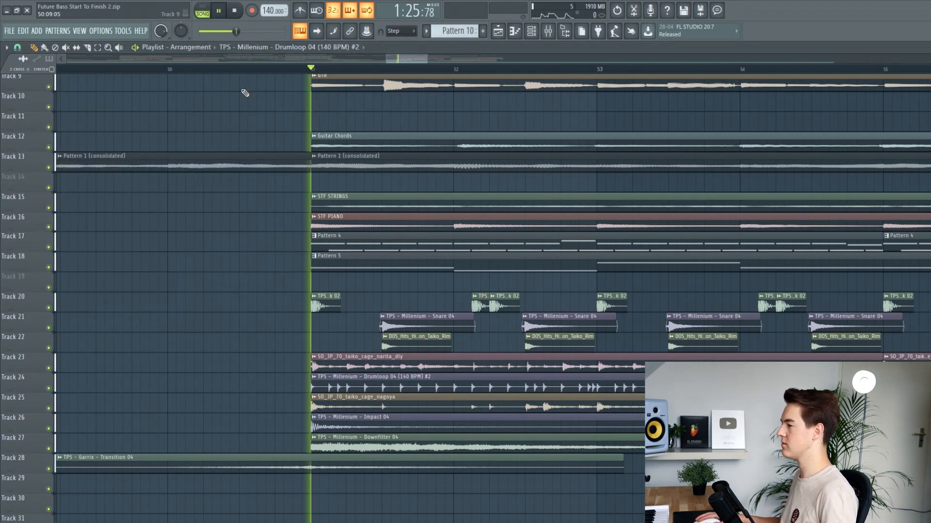
Step: Add a second Drumloop 04 #2 clip on Track 24 at bar 55 and trim it to end at bar 58
scroll(367, 315, down, 5)
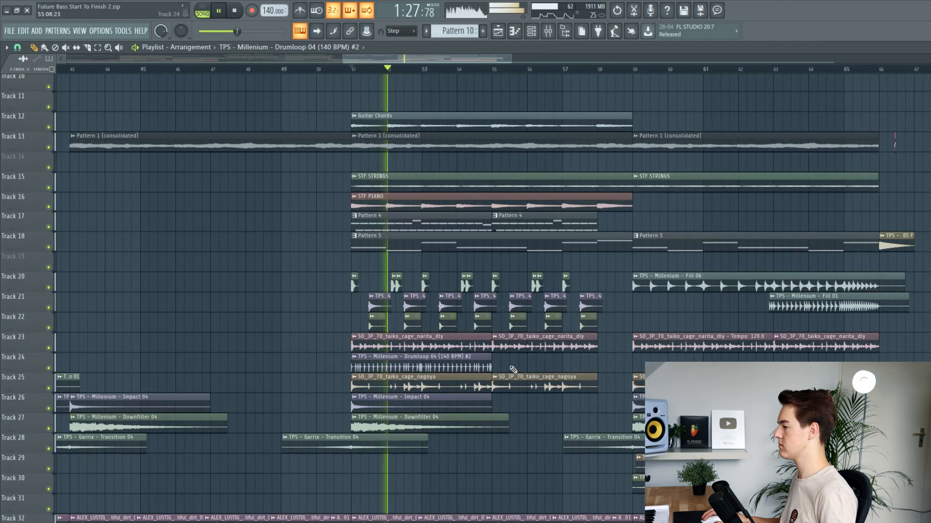
click(513, 370)
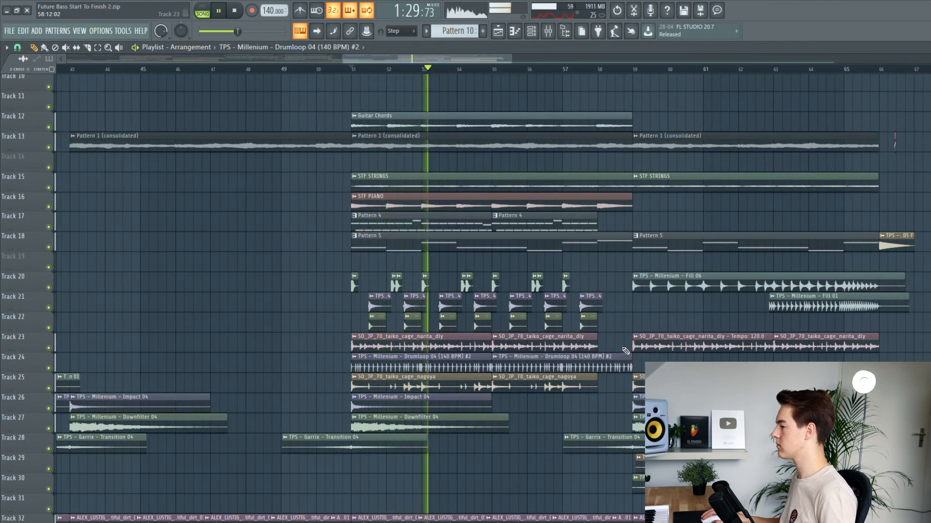
drag(632, 366, 597, 367)
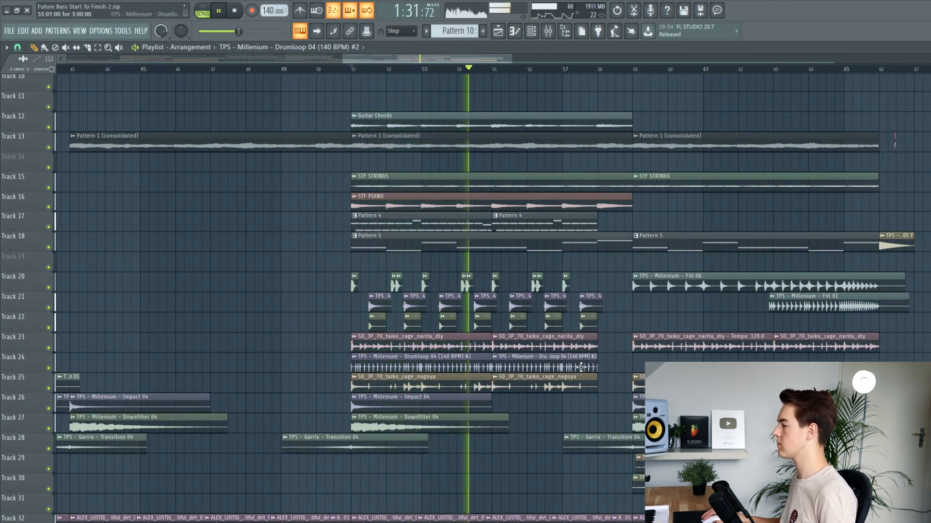
Step: Lower the Drumloop 04 #2 channel volume slightly further and audition the section up to bar 58
double_click(581, 367)
drag(212, 112, 212, 116)
right_click(340, 293)
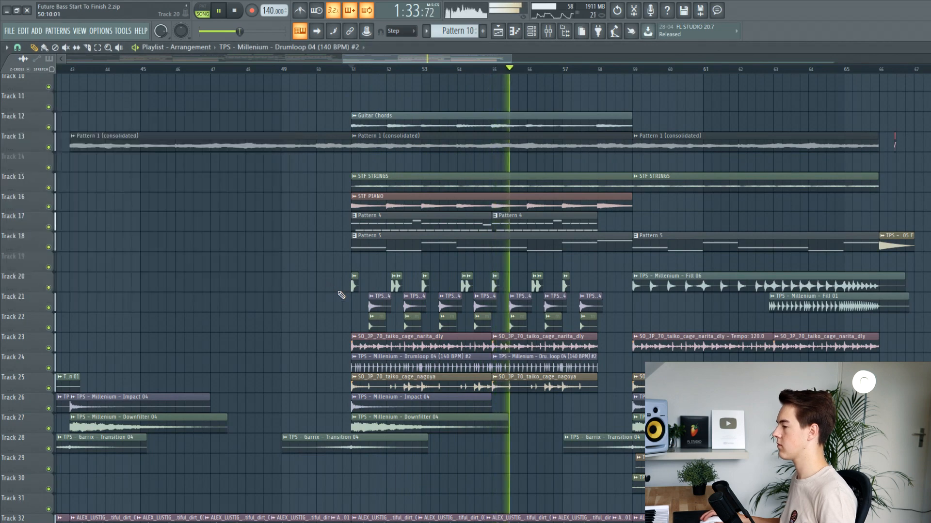
scroll(341, 295, down, 3)
scroll(433, 361, up, 5)
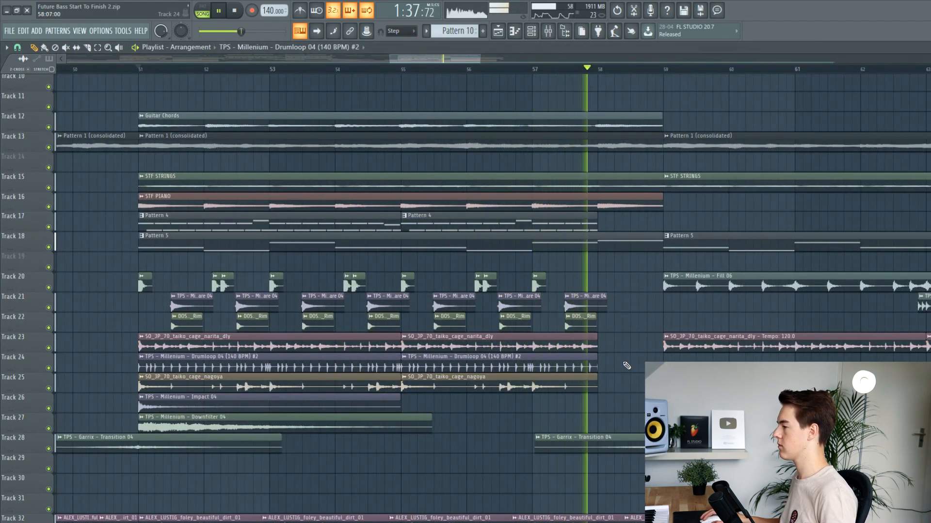
key(space)
scroll(623, 357, down, 1)
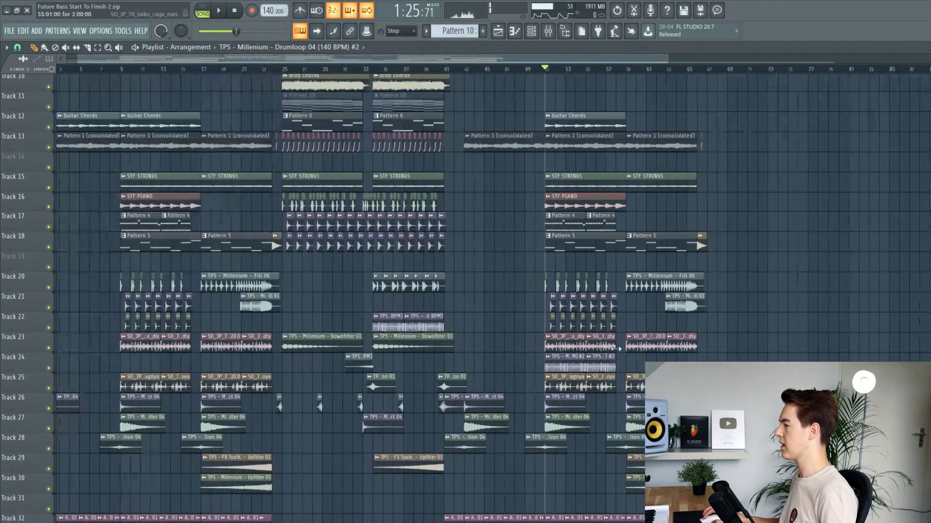
scroll(600, 163, down, 3)
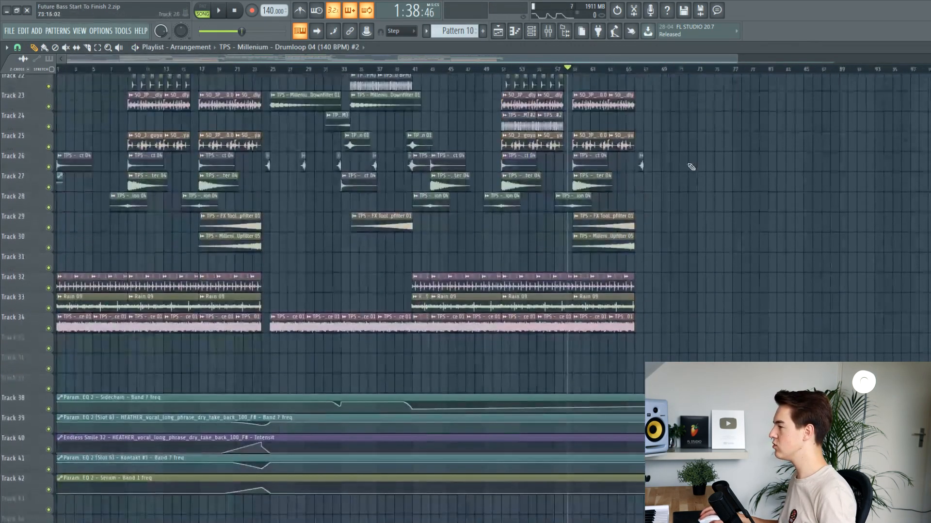
scroll(579, 212, down, 1)
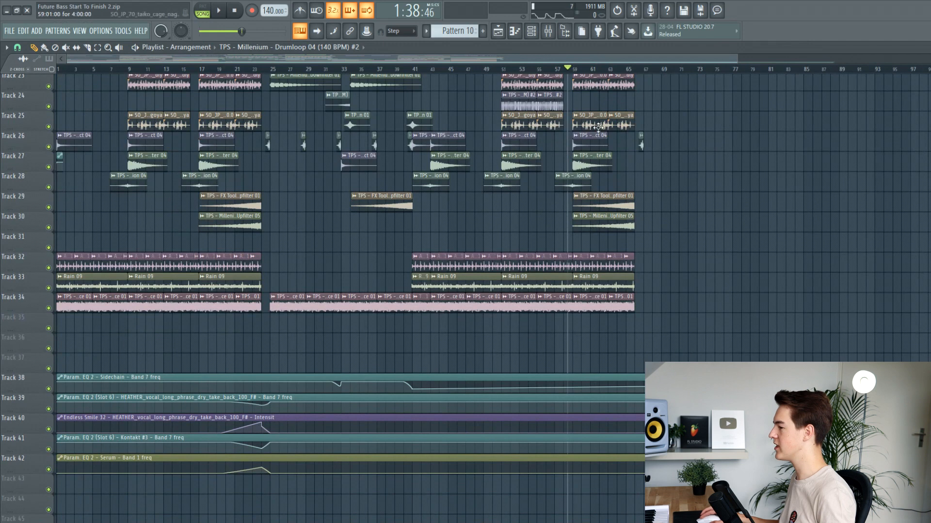
Step: Draw a rising Endless Smile 32 intensity ramp on Track 40 from about bar 61 to 98% at 65:15:00
alt+scroll(316, 418, up, 2)
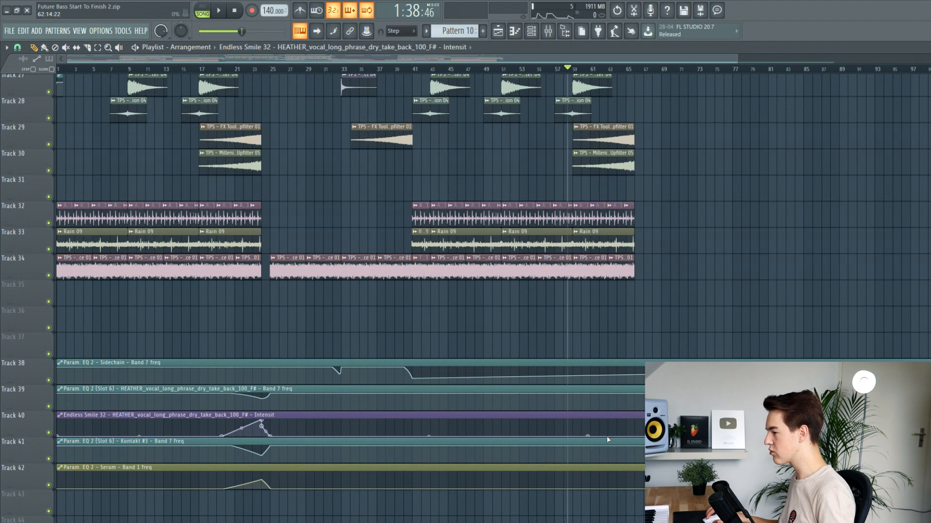
alt+scroll(608, 440, up, 2)
ctrl+scroll(616, 434, up, 3)
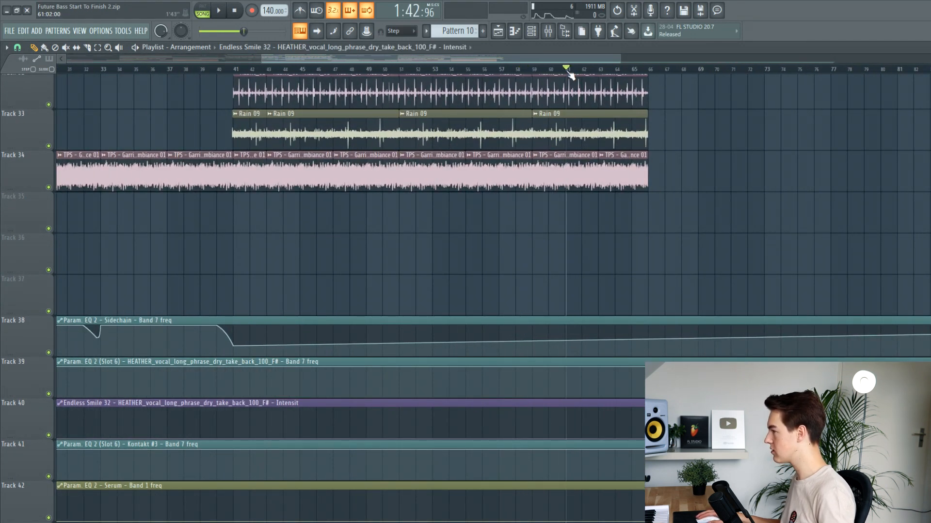
key(space)
right_click(635, 413)
ctrl+scroll(571, 430, up, 2)
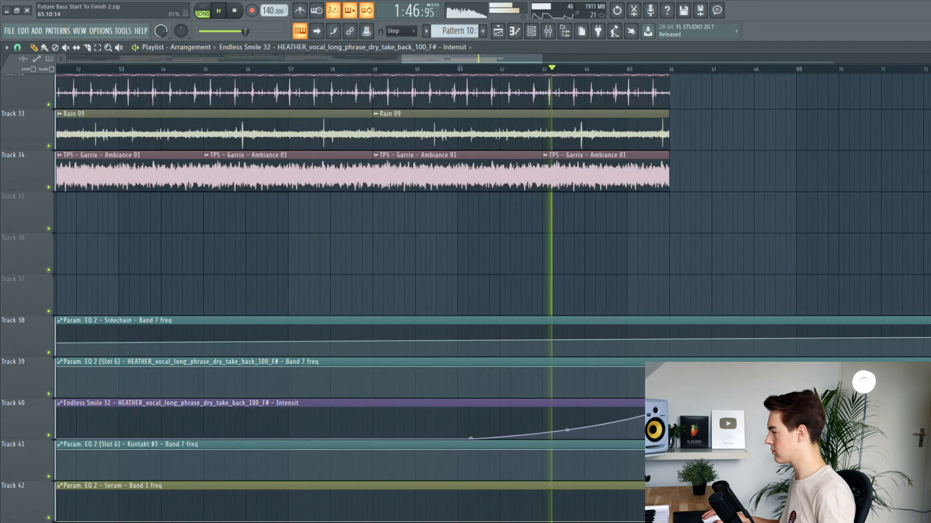
mouse_move(664, 410)
mouse_down()
mouse_move(633, 409)
mouse_move(655, 410)
mouse_up()
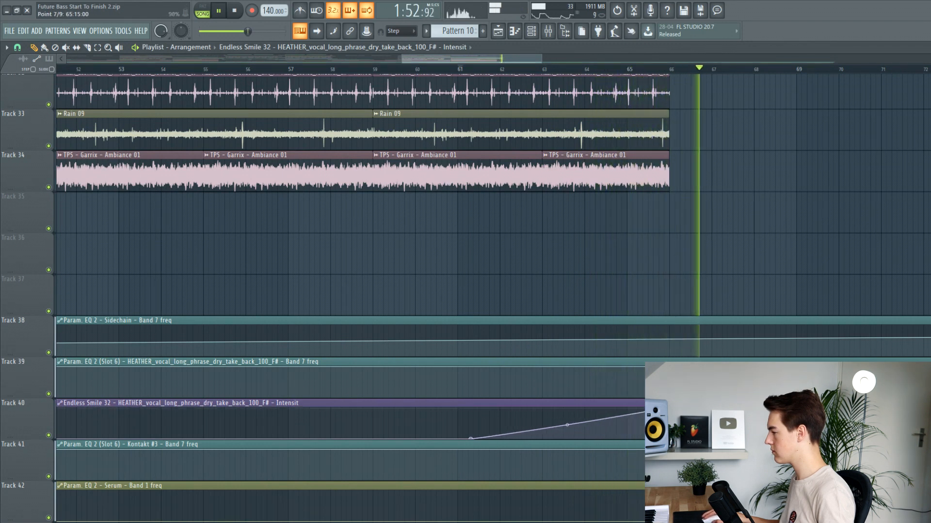
Step: Drop the Track 40 intensity automation sharply to about 73% at 65:16:00, then fade it to zero by about bar 67
ctrl+scroll(633, 430, down, 4)
key(space)
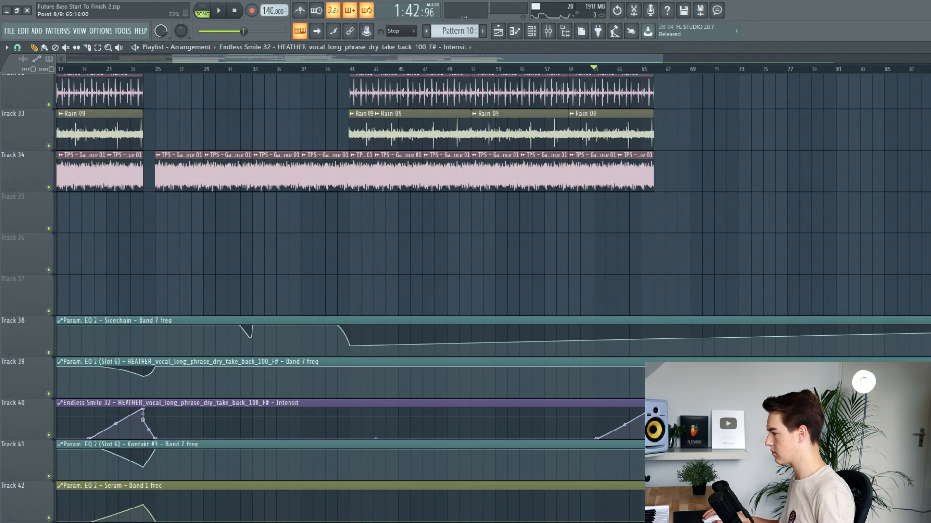
ctrl+scroll(664, 417, up, 5)
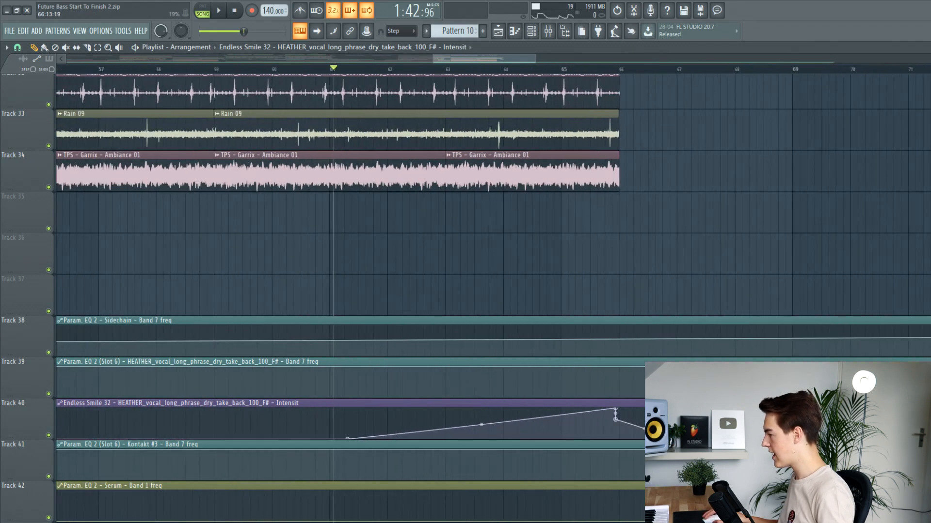
ctrl+scroll(475, 436, down, 3)
ctrl+scroll(485, 438, down, 3)
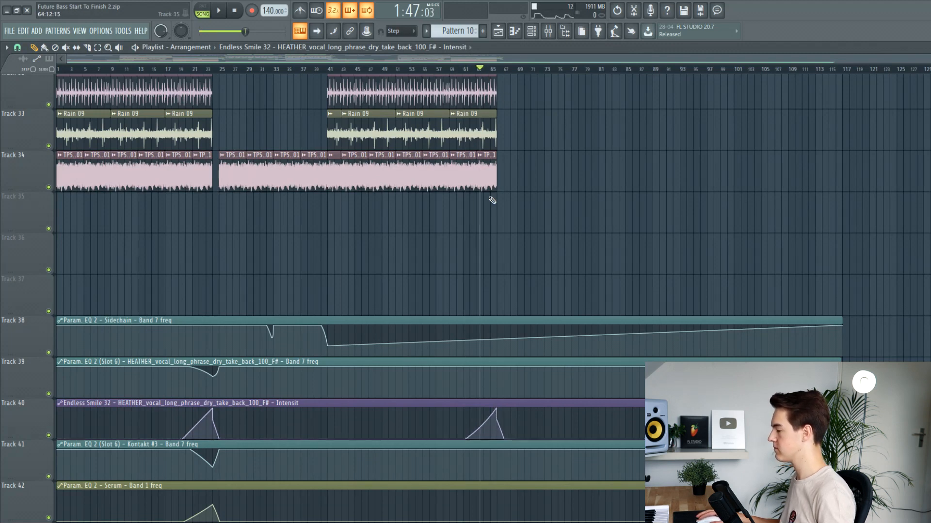
Step: Audition the ramp, then lower the HEATHER vocal EQ Band 7 frequency automation on Track 39 to about 42% at bar 66
scroll(477, 383, down, 3)
scroll(490, 330, up, 2)
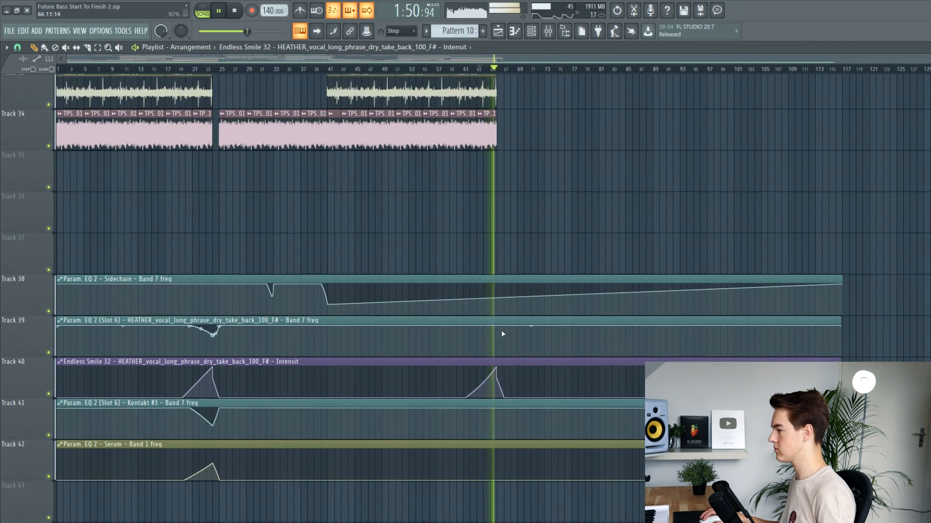
key(space)
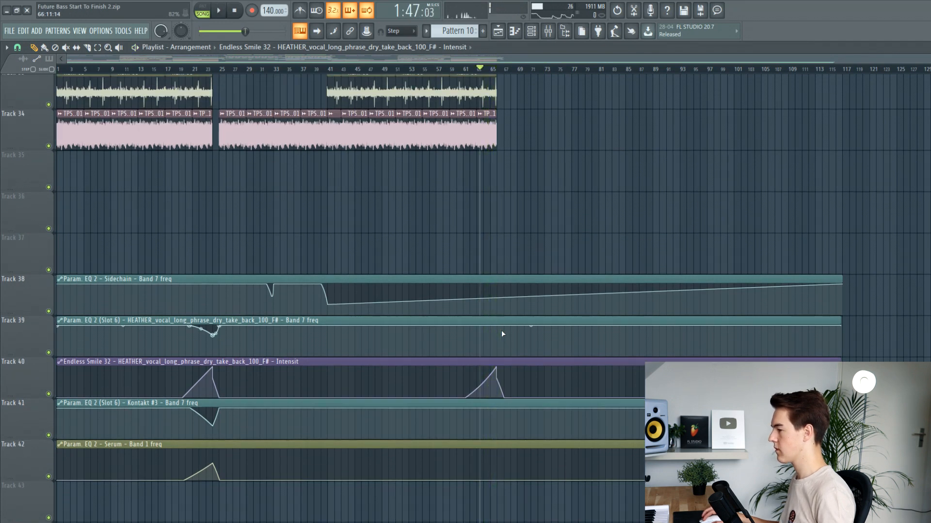
ctrl+scroll(496, 331, up, 1)
ctrl+scroll(495, 330, up, 5)
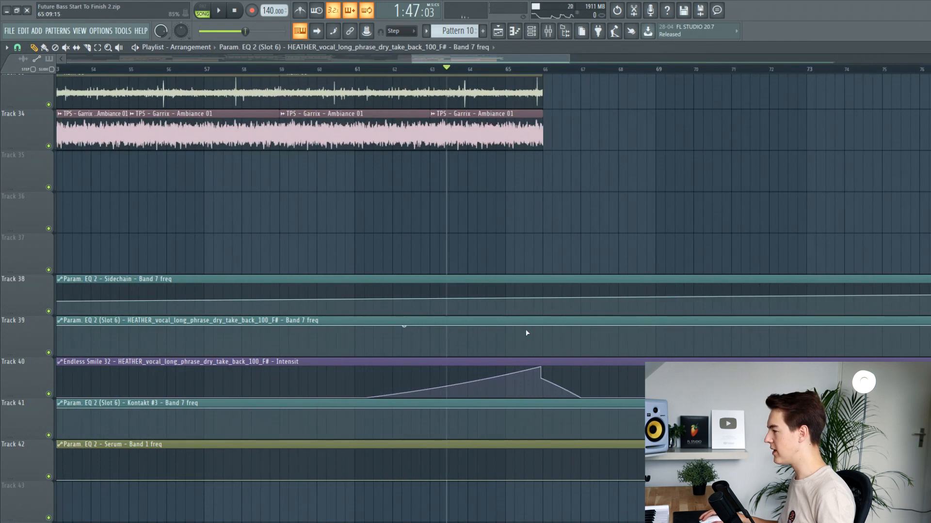
drag(540, 326, 541, 334)
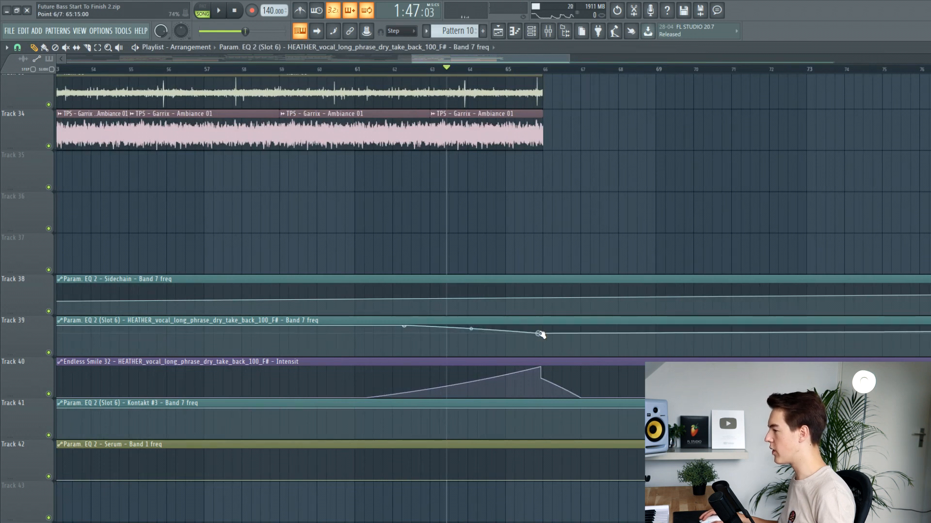
click(431, 70)
drag(542, 337, 541, 342)
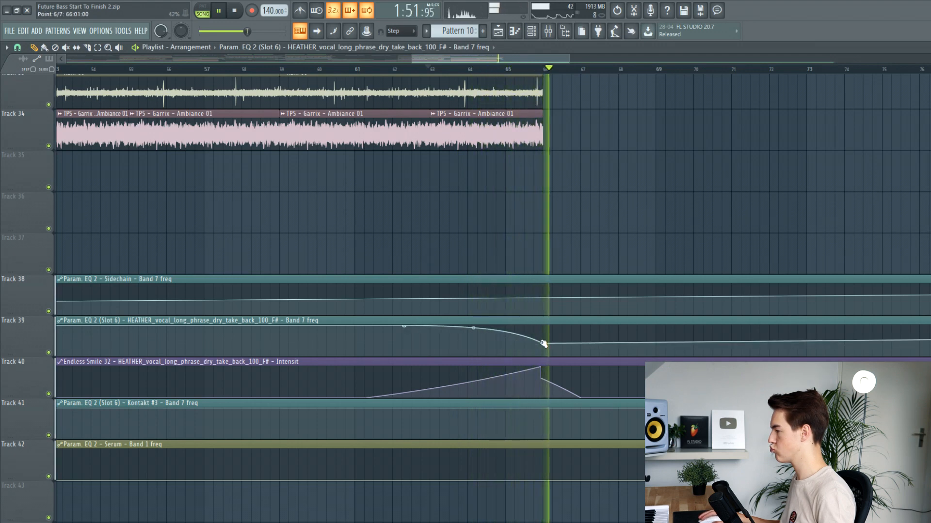
Step: Curve the Track 39 vocal EQ automation back up to 100% at bar 67 and audition the build-up
scroll(543, 344, down, 5)
key(space)
drag(484, 329, 511, 322)
scroll(499, 342, up, 5)
key(space)
right_click(500, 339)
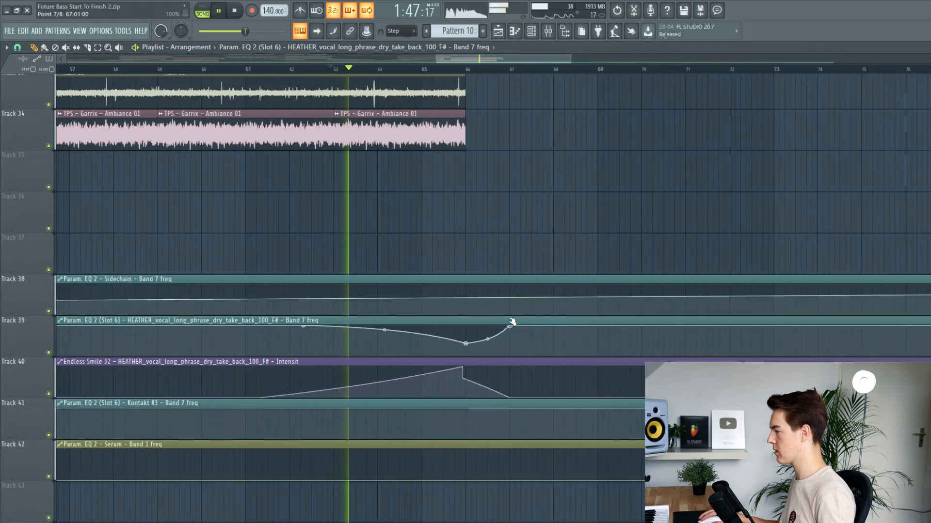
scroll(490, 345, down, 5)
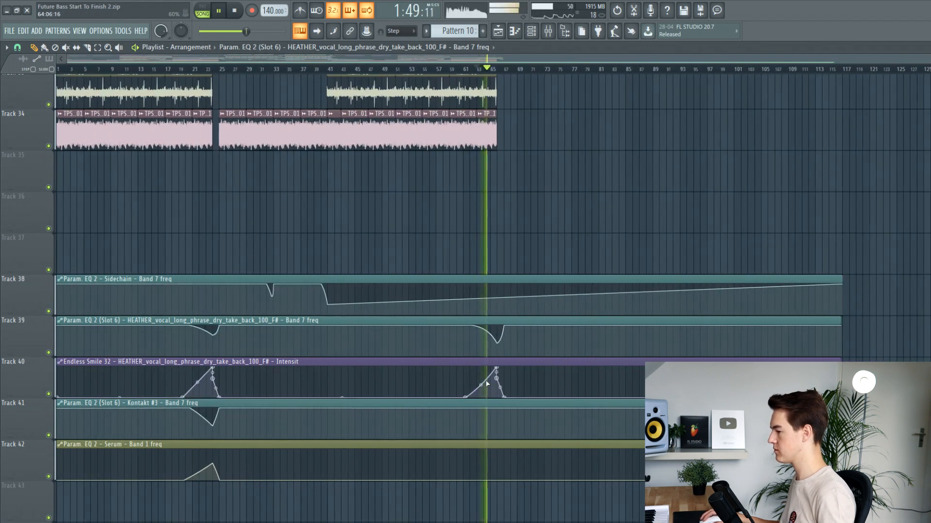
Step: Draw a rising Serum Band 1 frequency ramp on Track 42 from around mid-bar 62 to about 68% at bar 66 and audition it
scroll(480, 448, down, 3)
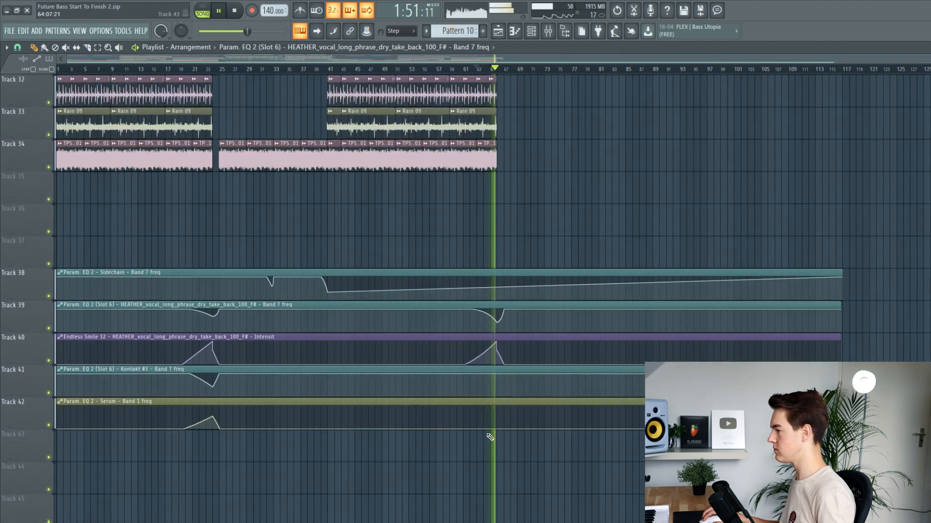
scroll(489, 437, up, 1)
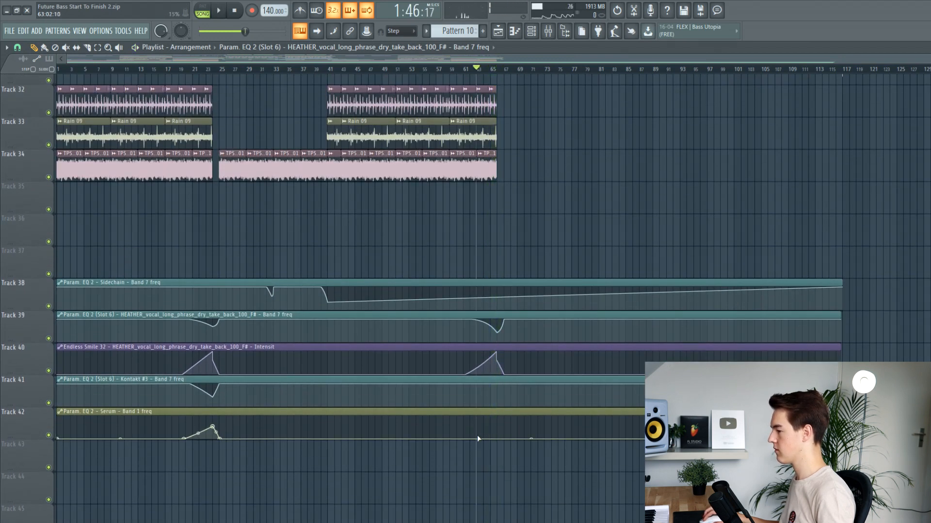
scroll(478, 435, up, 5)
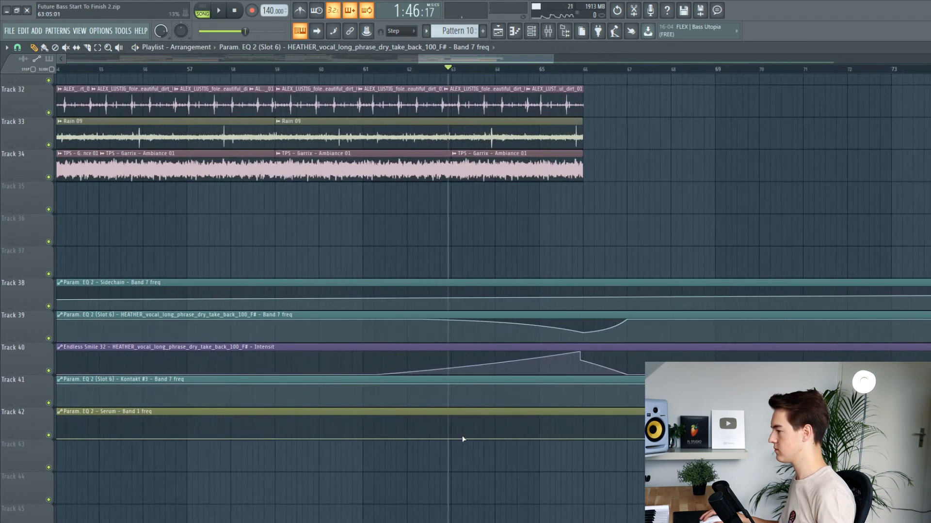
key(space)
scroll(440, 436, up, 2)
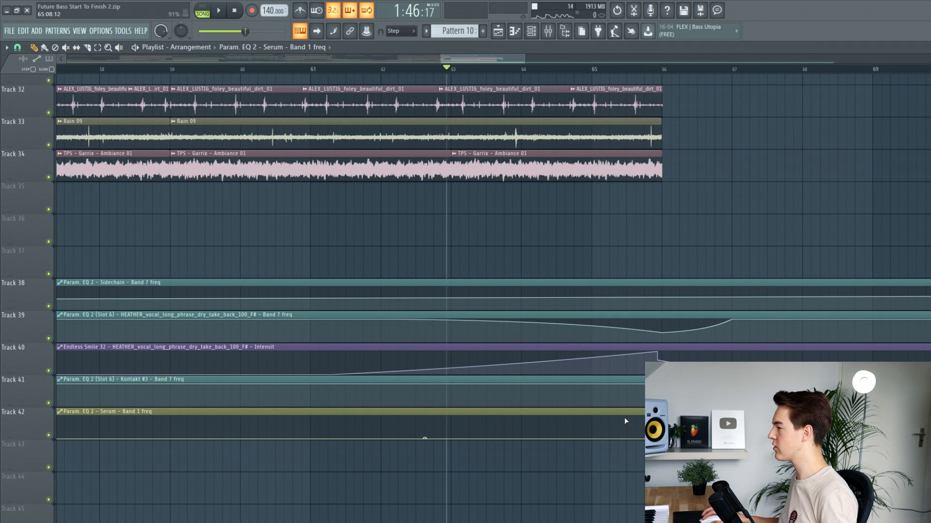
scroll(626, 421, up, 2)
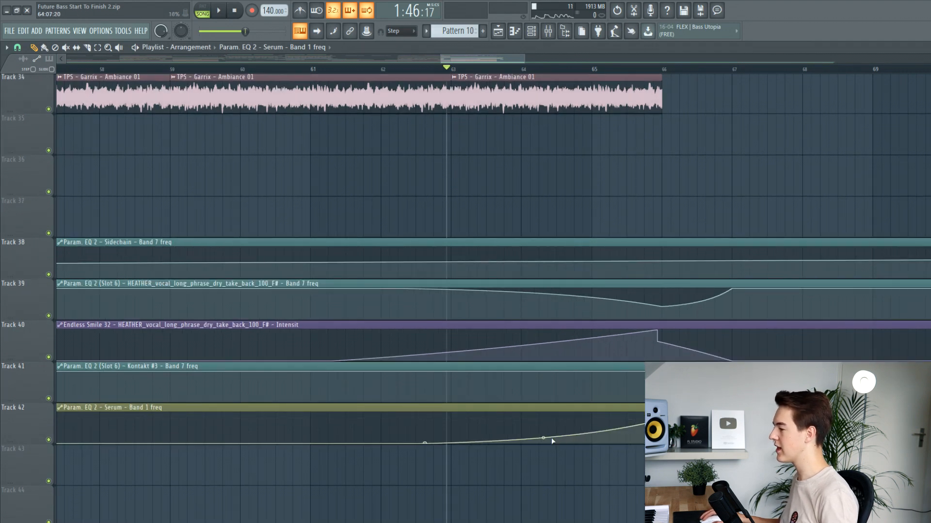
key(space)
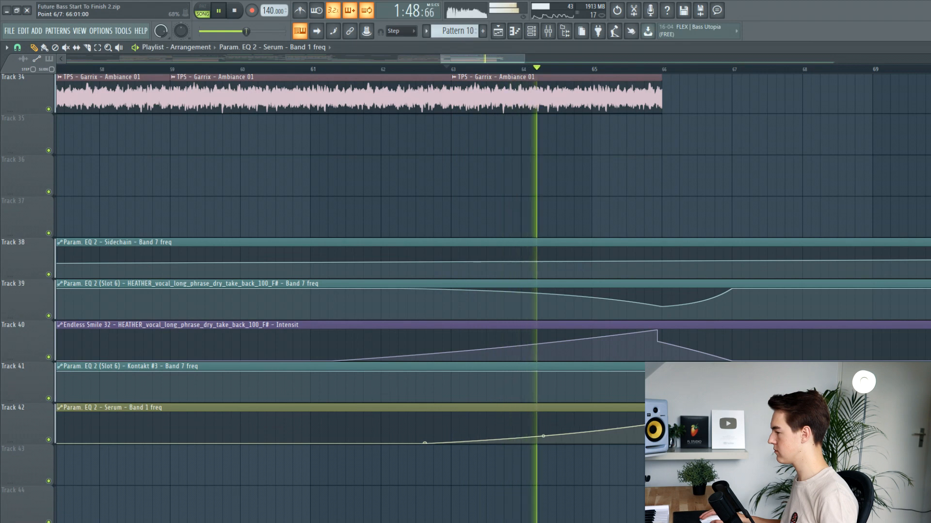
scroll(541, 436, down, 3)
drag(550, 395, 549, 393)
scroll(551, 400, down, 4)
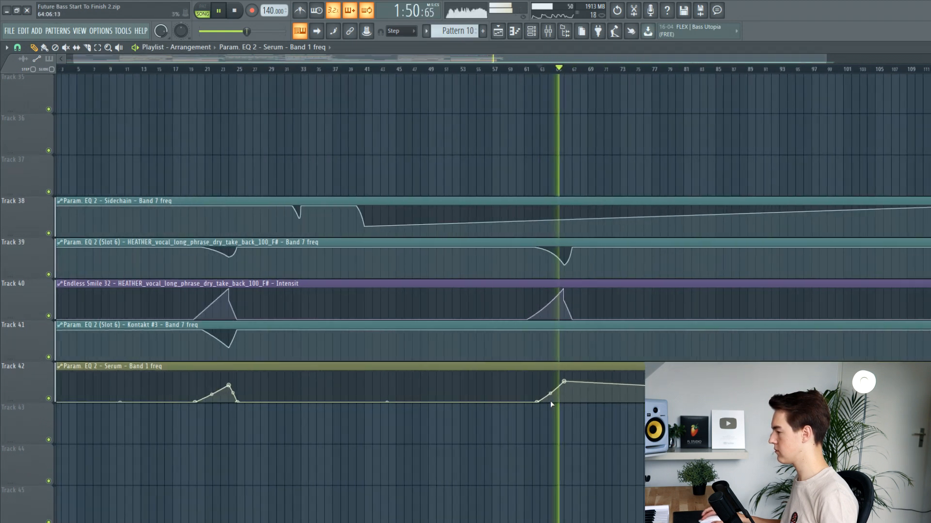
Step: Lower the Track 42 ramp's peak slightly and bring the Serum Band 1 automation down to about 5% at 67:02:00
scroll(490, 388, up, 7)
right_click(538, 401)
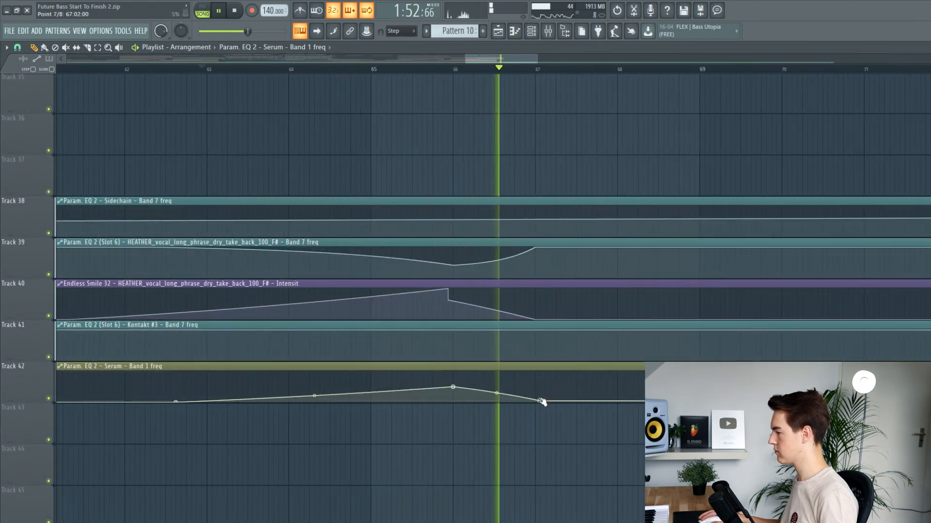
key(space)
Step: Add a point to the Sidechain Band 7 frequency automation on Track 38 at bar 67 and raise it to the top level
scroll(468, 367, up, 3)
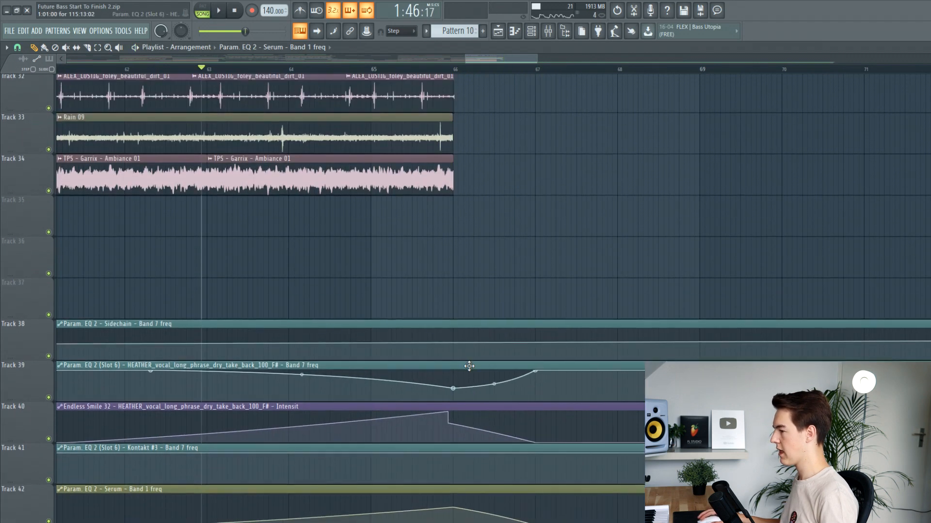
scroll(469, 367, down, 2)
right_click(508, 342)
drag(508, 342, 511, 320)
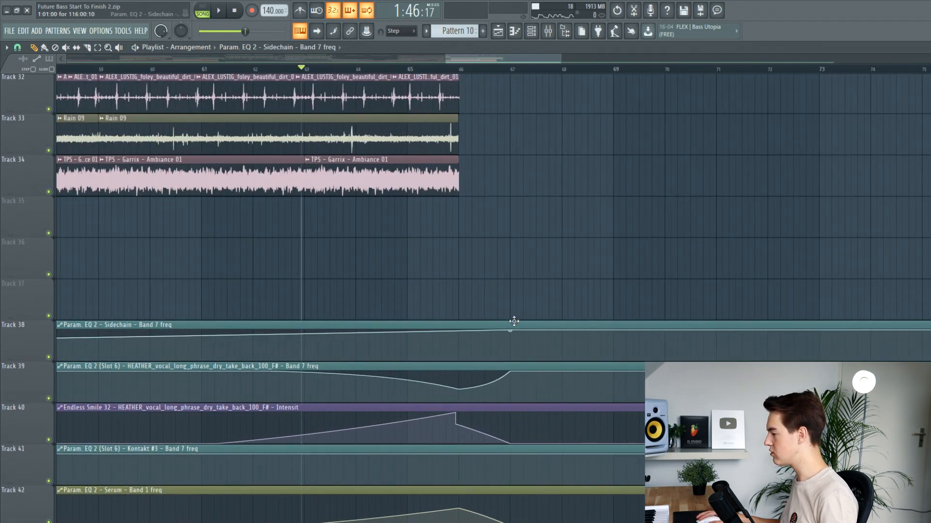
Step: Bring the Track 38 Sidechain Band 7 frequency automation back up to 98% at 41:15:00 and play the section
scroll(516, 349, down, 5)
key(space)
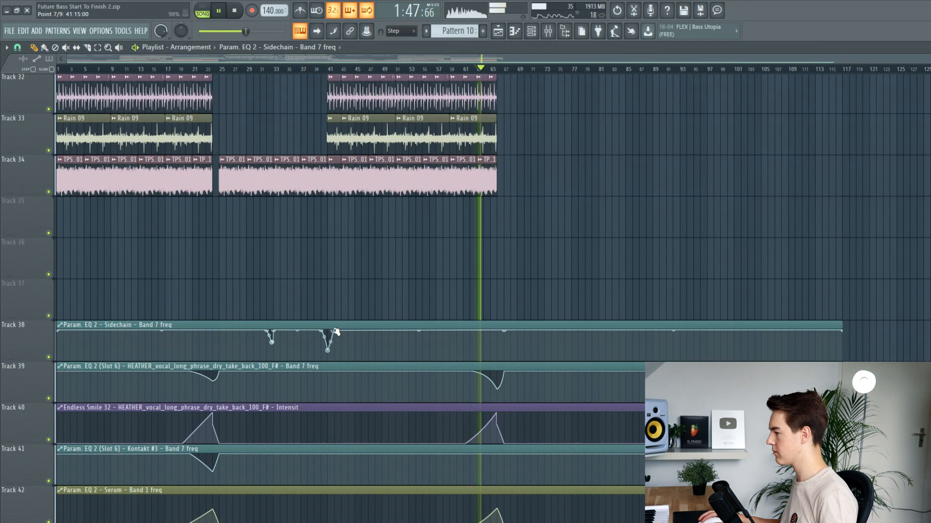
scroll(340, 334, up, 5)
scroll(353, 340, down, 3)
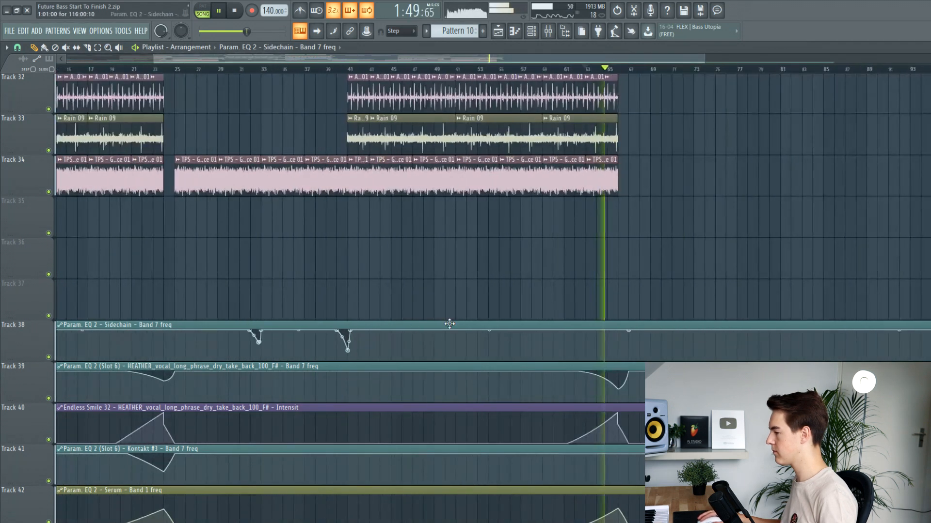
scroll(415, 327, down, 4)
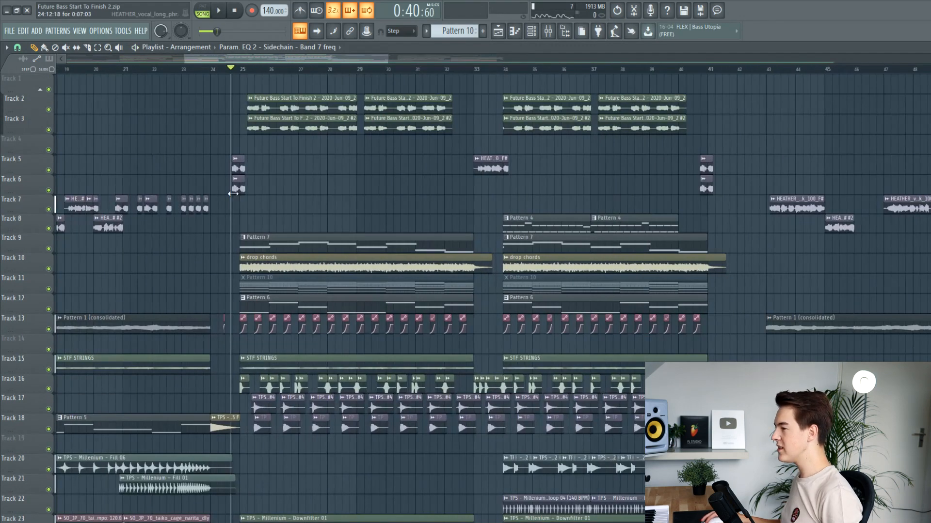
Step: Select the drop's vocal, chord, bass, string and drum clips from bar 25 to 41 on Tracks 2 to 24
scroll(234, 194, down, 3)
scroll(235, 194, up, 2)
drag(239, 214, 671, 81)
scroll(509, 101, down, 3)
drag(320, 118, 648, 413)
drag(256, 269, 314, 323)
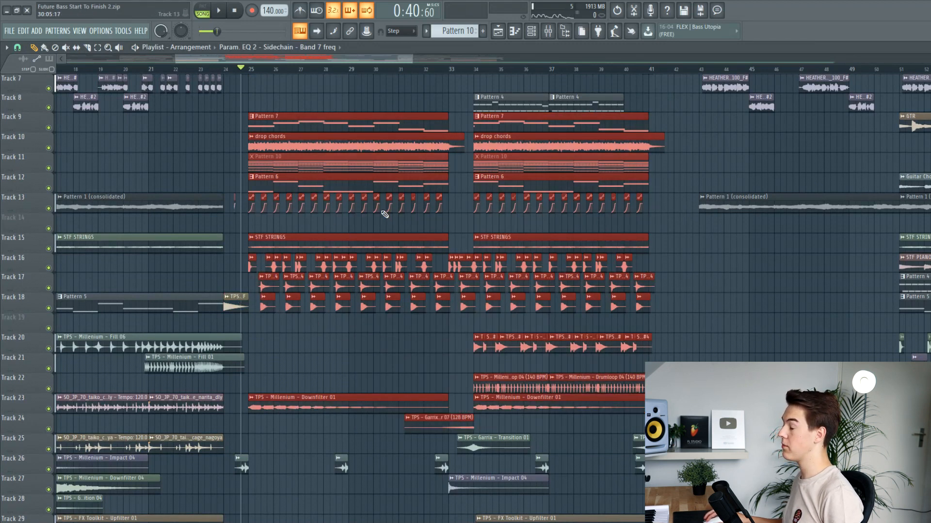
Step: Add the drop's transition, impact and upfilter clips on Tracks 25 to 29 to the selection
scroll(385, 214, down, 4)
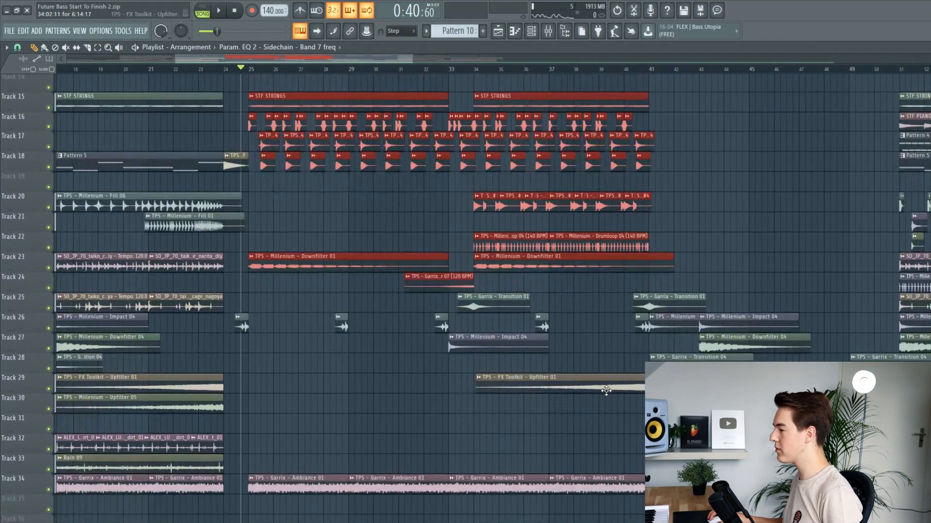
drag(616, 414, 283, 272)
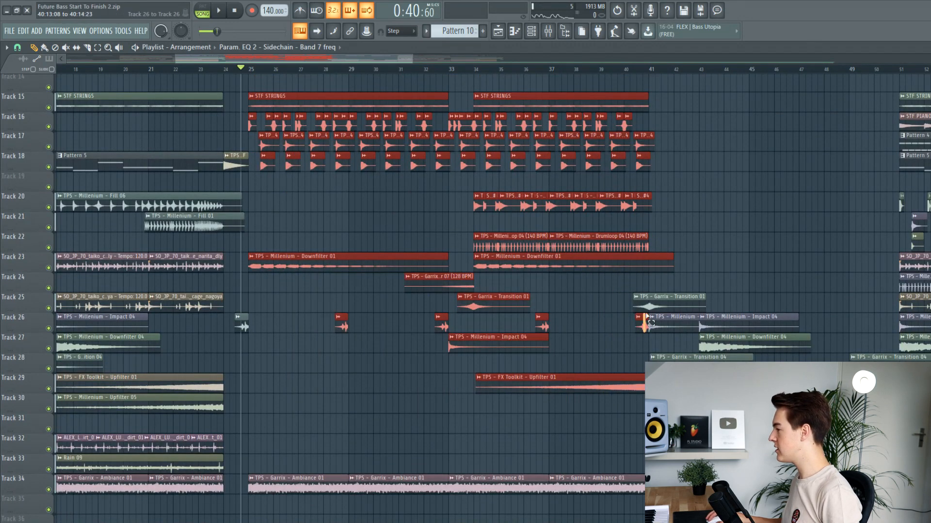
scroll(669, 349, down, 3)
scroll(554, 329, up, 9)
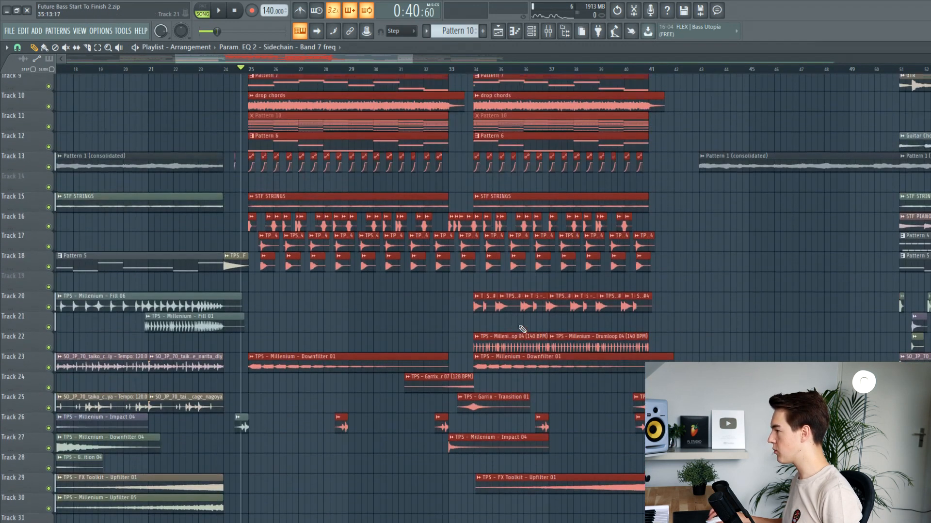
scroll(566, 230, down, 3)
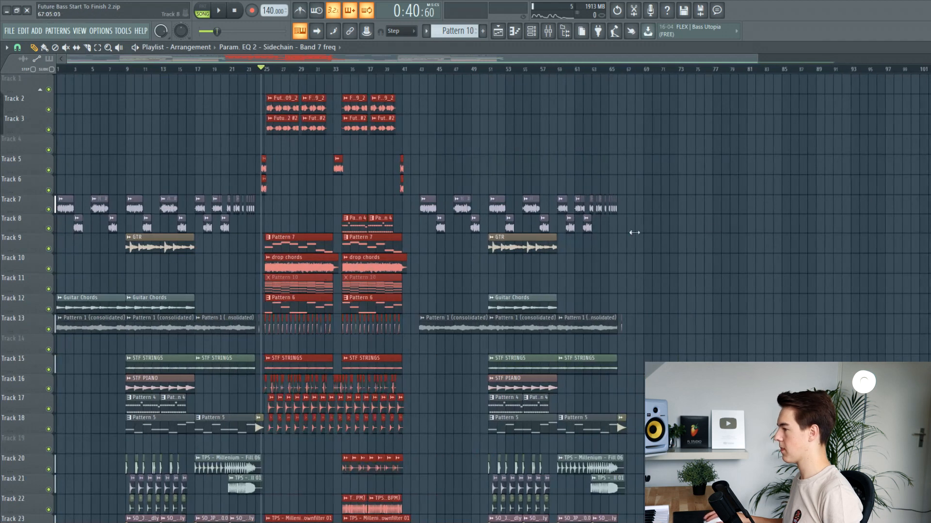
Step: Copy the selected drop clips to about bar 67, after the second build-up, and audition the transition
drag(300, 247, 752, 218)
scroll(693, 249, up, 3)
drag(808, 240, 596, 234)
click(511, 69)
key(space)
scroll(561, 283, up, 5)
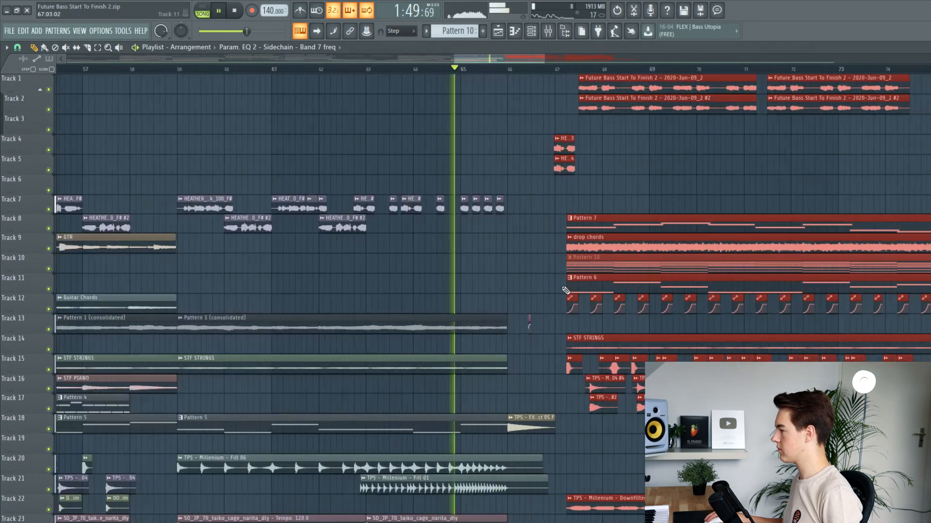
Step: Open the Serum #7 notes of Pattern 8 and transpose them up one octave
click(589, 232)
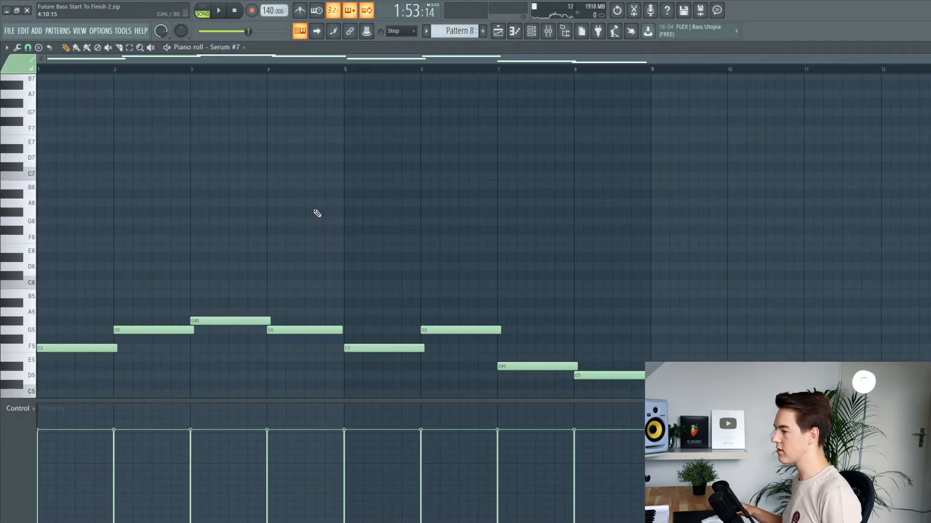
key(ctrl+Up)
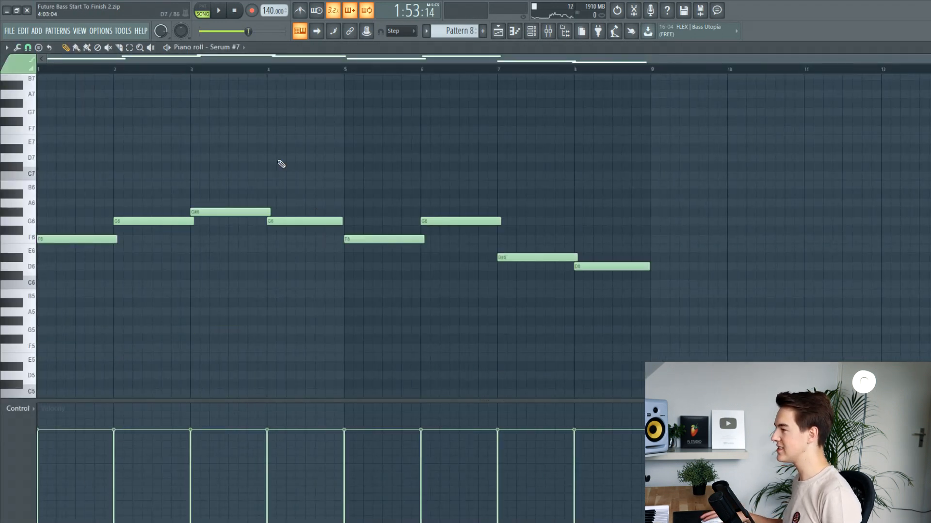
Step: Return to the playlist and enable Tracks 9 to 13 and 15 to 17 alongside the soloed Track 8
click(498, 32)
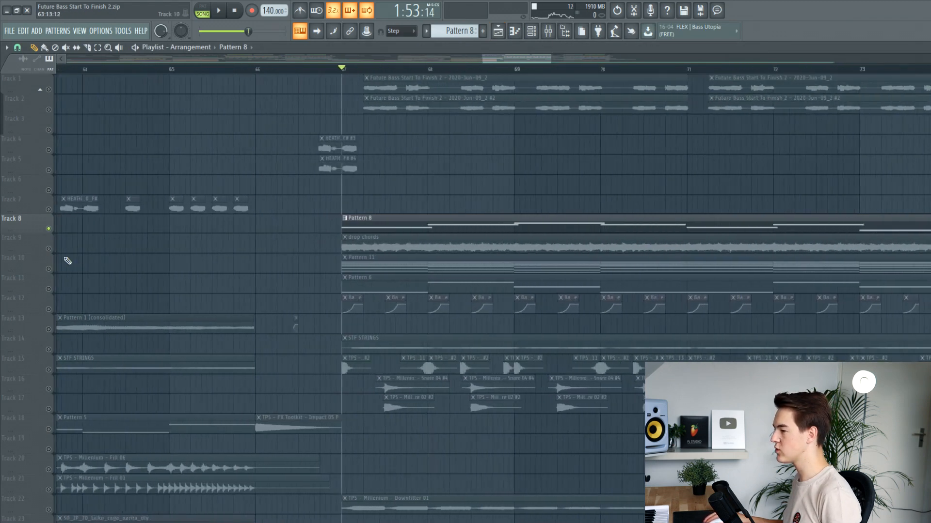
click(49, 249)
click(48, 329)
click(48, 309)
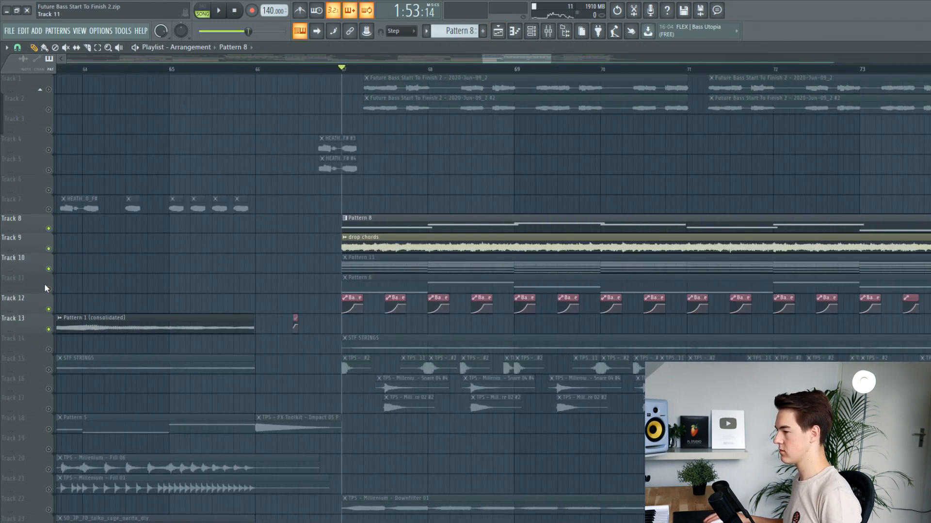
click(49, 289)
click(48, 370)
click(49, 389)
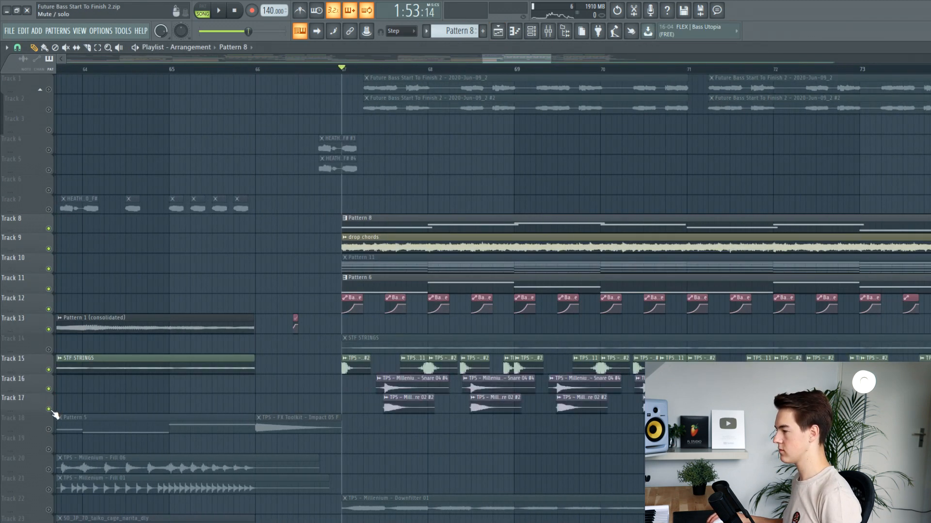
Step: Audition the reduced drop from bar 67 with only the melody, chords, bass and core drums playing
key(space)
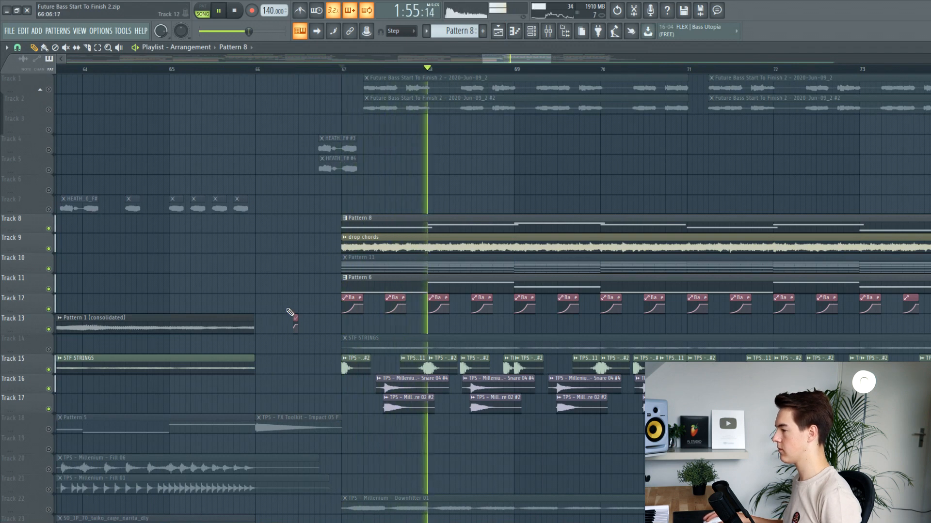
scroll(399, 276, down, 3)
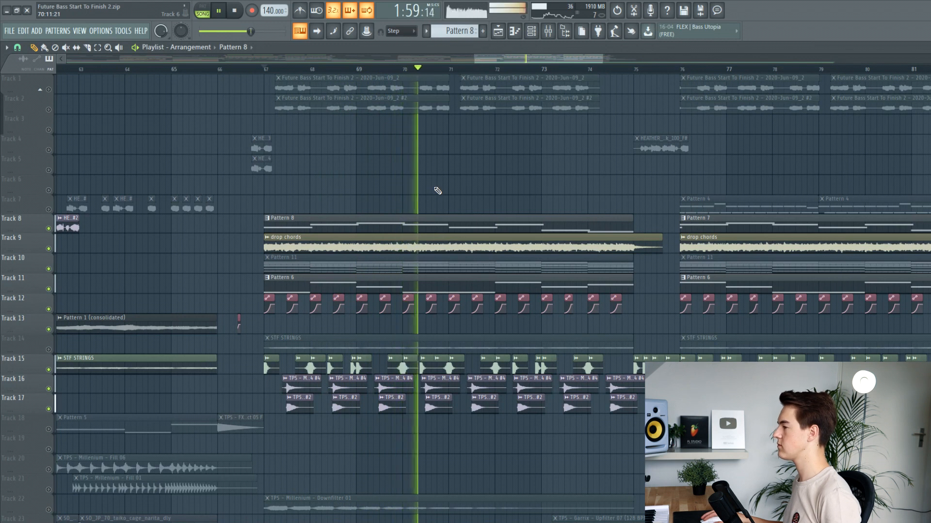
key(space)
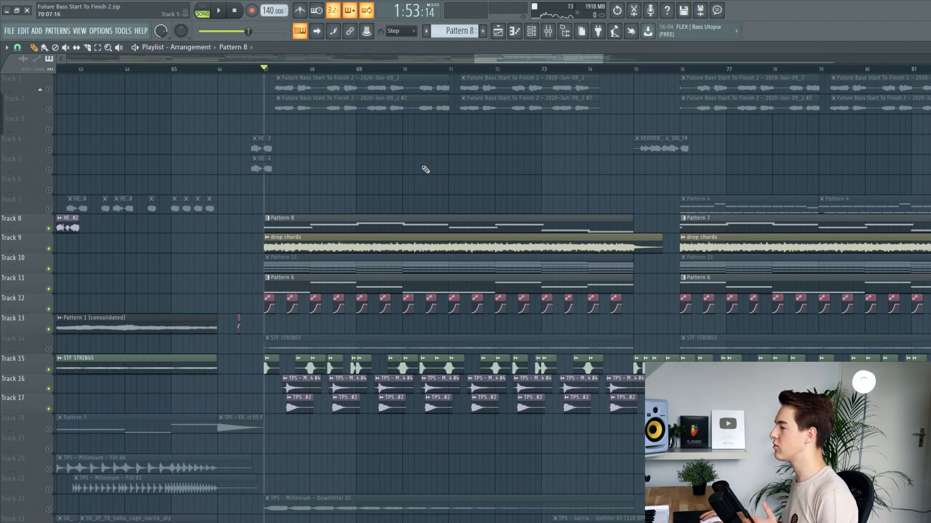
Step: Enable Track 21, fit its Drumloop 04 clip to bars 67 to 71, and audition it
scroll(436, 204, down, 5)
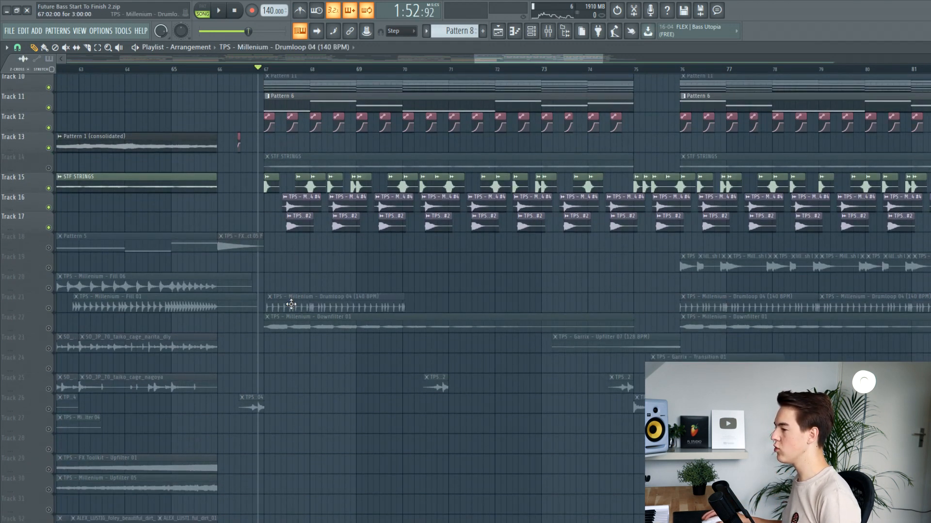
click(49, 309)
mouse_move(402, 308)
mouse_down()
mouse_move(432, 310)
mouse_move(399, 310)
mouse_up()
mouse_move(269, 308)
mouse_down()
mouse_move(342, 308)
mouse_move(272, 309)
mouse_up()
key(space)
key(space)
key(space)
key(space)
key(space)
key(space)
Step: Add a second Drumloop 04 clip from bar 71 to 75 on Track 21 and audition it
click(461, 300)
drag(488, 304, 476, 304)
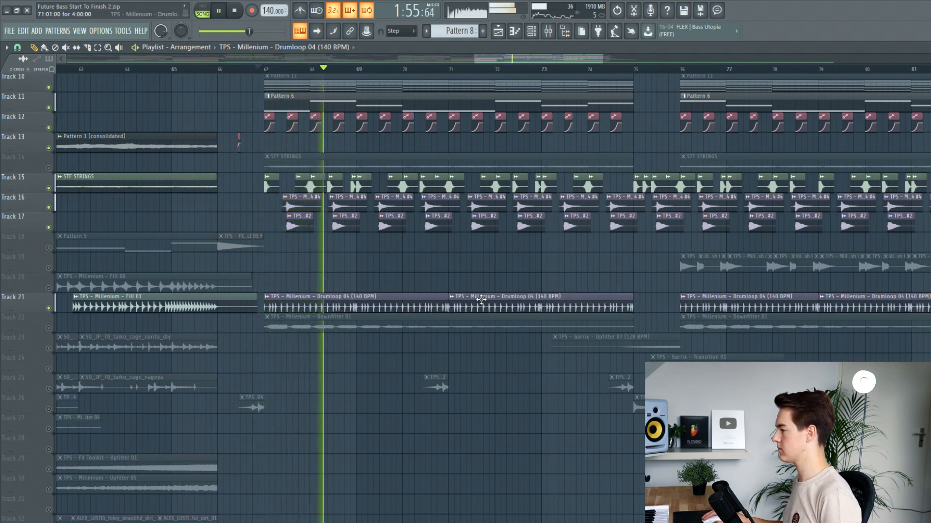
scroll(442, 305, up, 2)
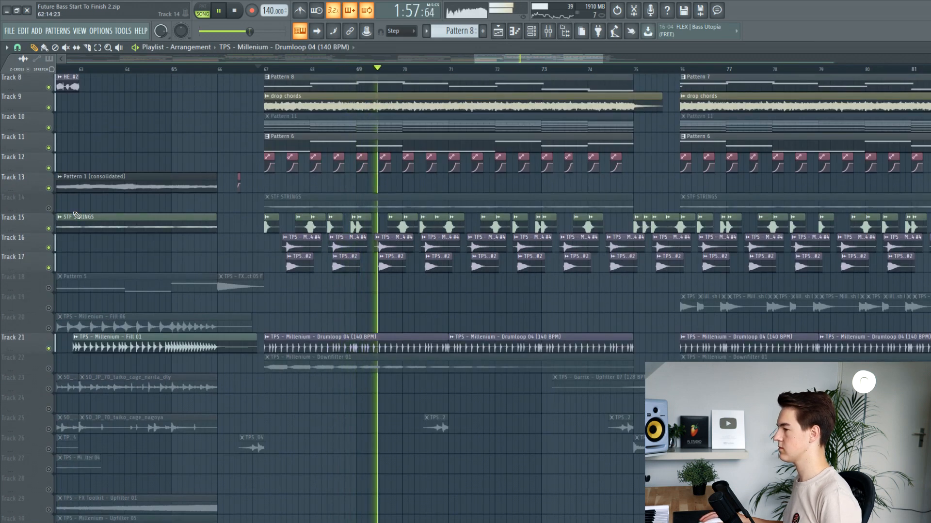
key(space)
Step: Re-enable all playlist tracks and audition the second drop from just before bar 67
scroll(212, 227, up, 7)
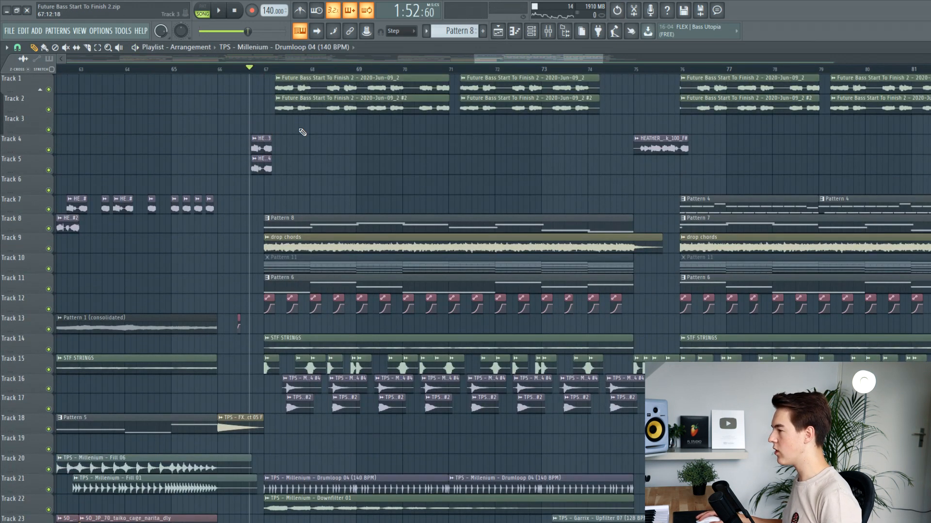
key(space)
scroll(319, 233, down, 6)
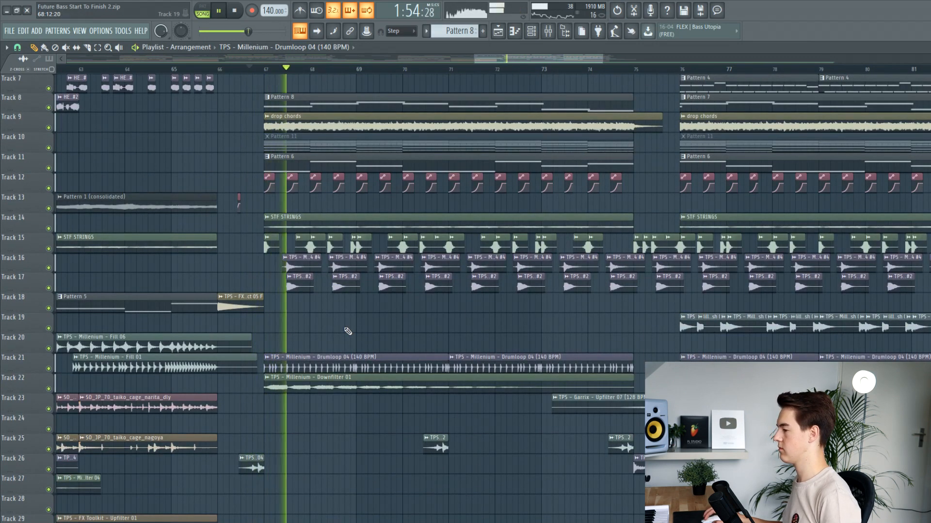
scroll(306, 290, up, 6)
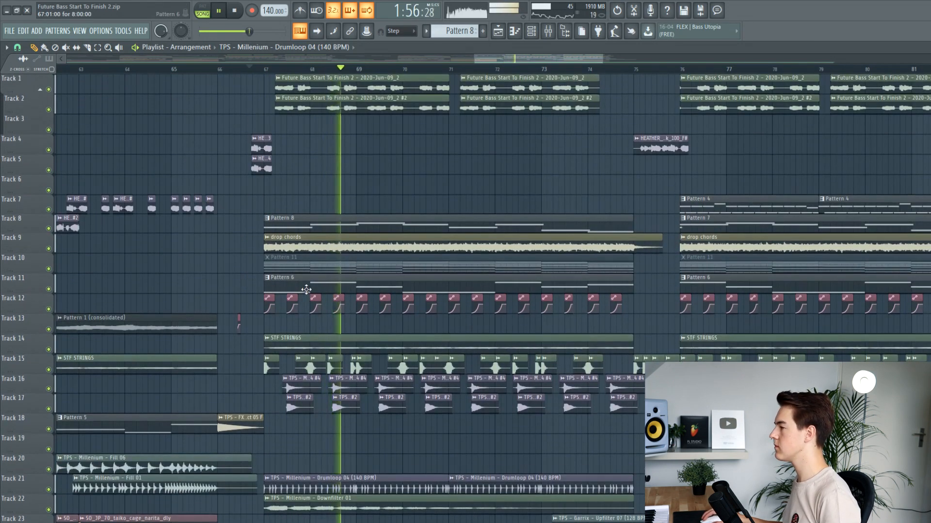
scroll(305, 289, down, 8)
scroll(320, 256, up, 7)
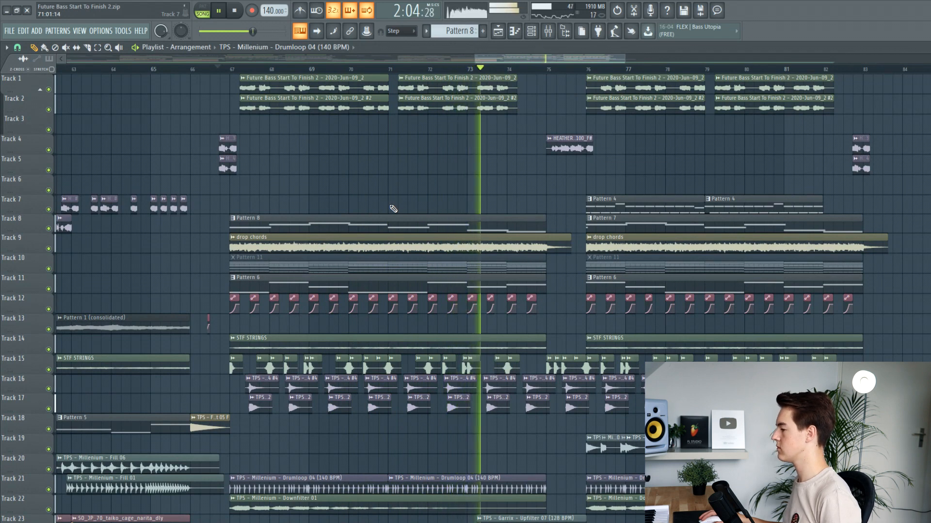
scroll(393, 209, down, 5)
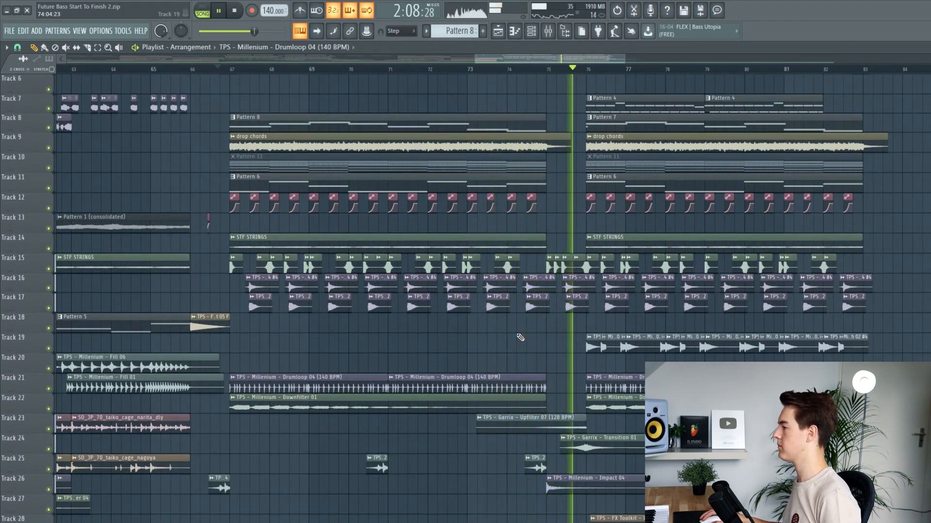
scroll(534, 341, down, 5)
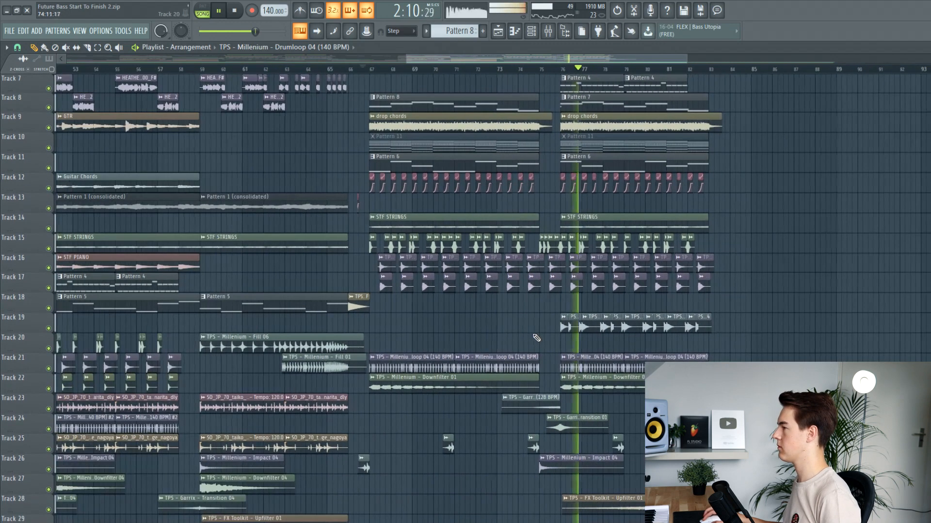
scroll(538, 338, up, 6)
scroll(622, 322, up, 5)
scroll(616, 320, down, 3)
scroll(615, 318, down, 2)
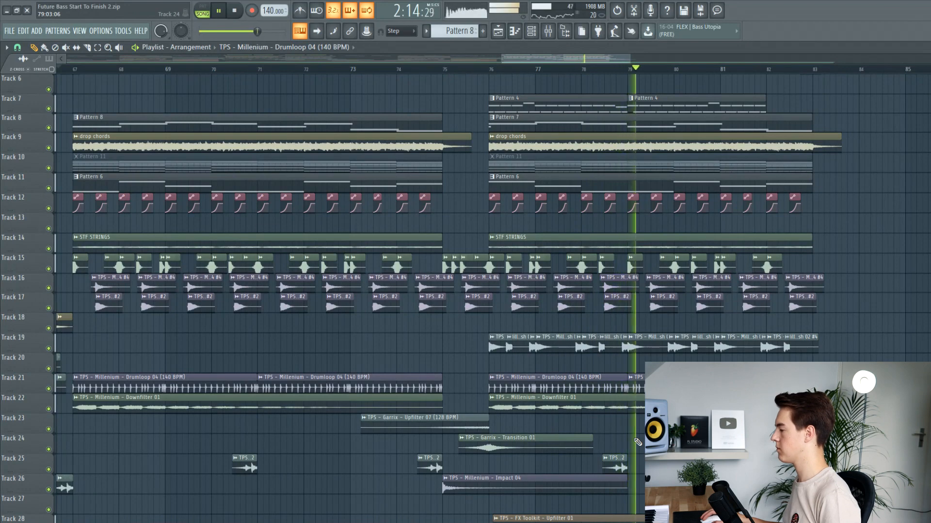
Step: Replay the second half of the drop from about bar 78 to check its ending
click(589, 69)
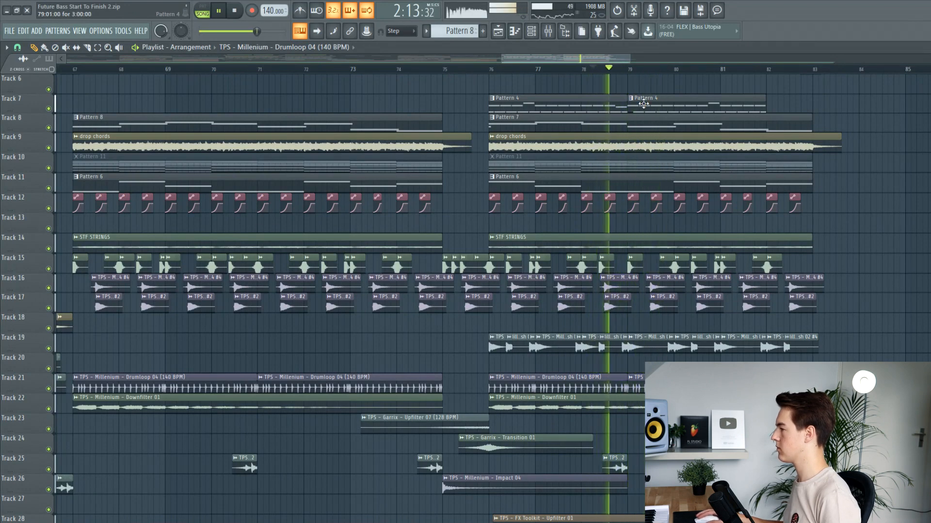
scroll(630, 119, up, 2)
scroll(616, 124, down, 3)
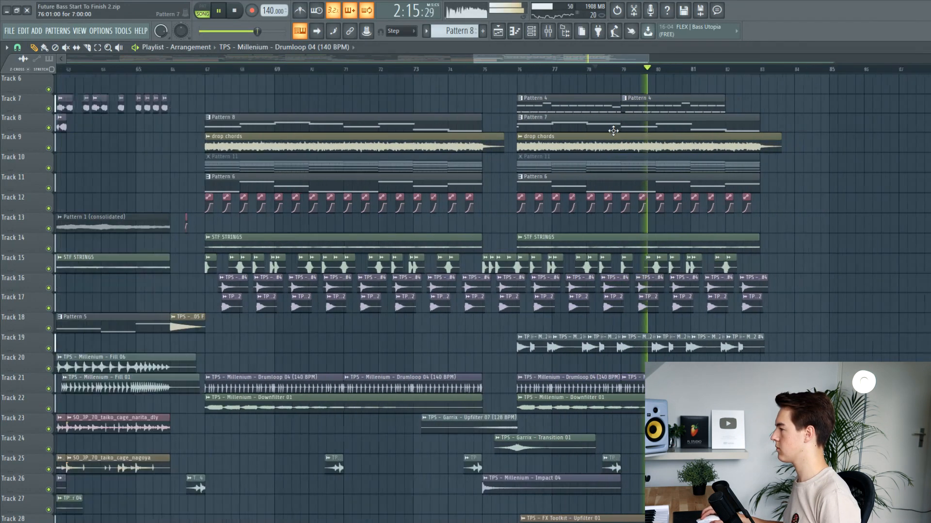
scroll(626, 145, up, 5)
scroll(625, 149, down, 3)
key(space)
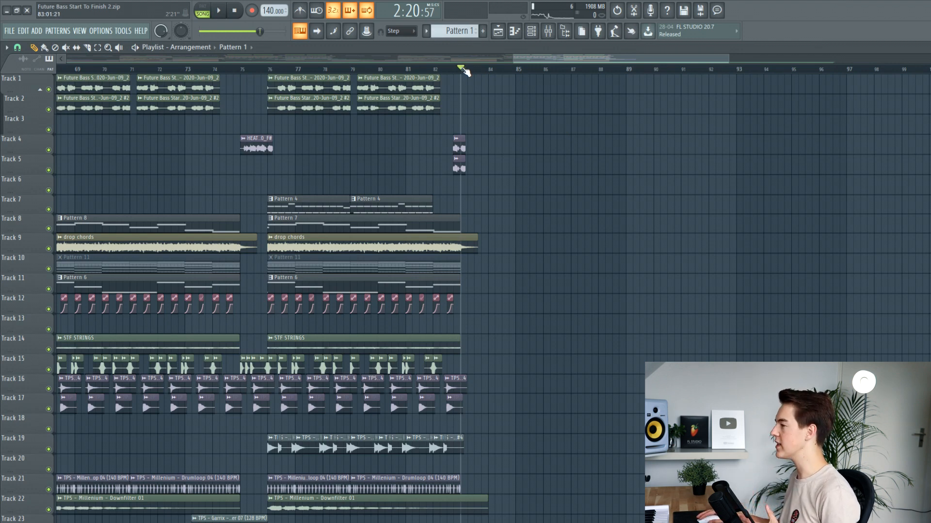
Step: Add a LABS (32 Bit) channel with the Soft Piano preset and create Pattern 12 for it
scroll(509, 86, down, 5)
click(532, 34)
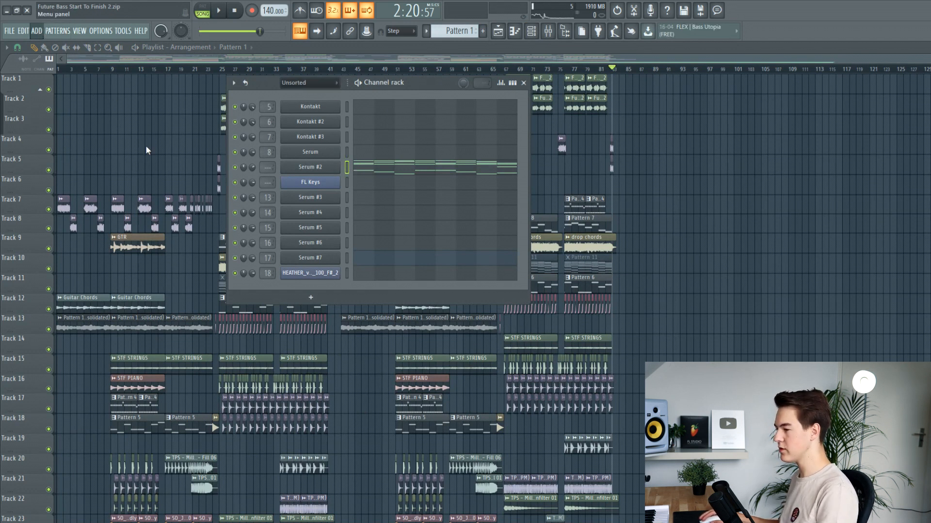
click(74, 422)
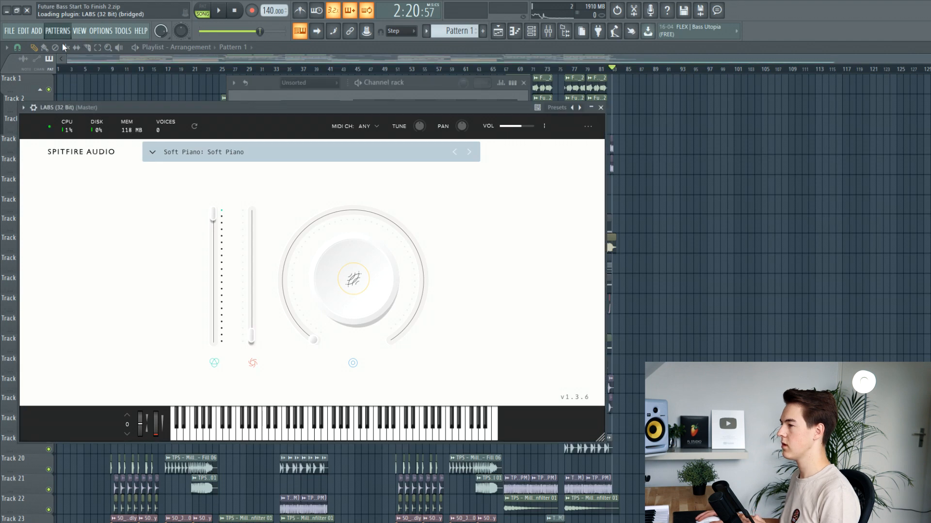
click(601, 108)
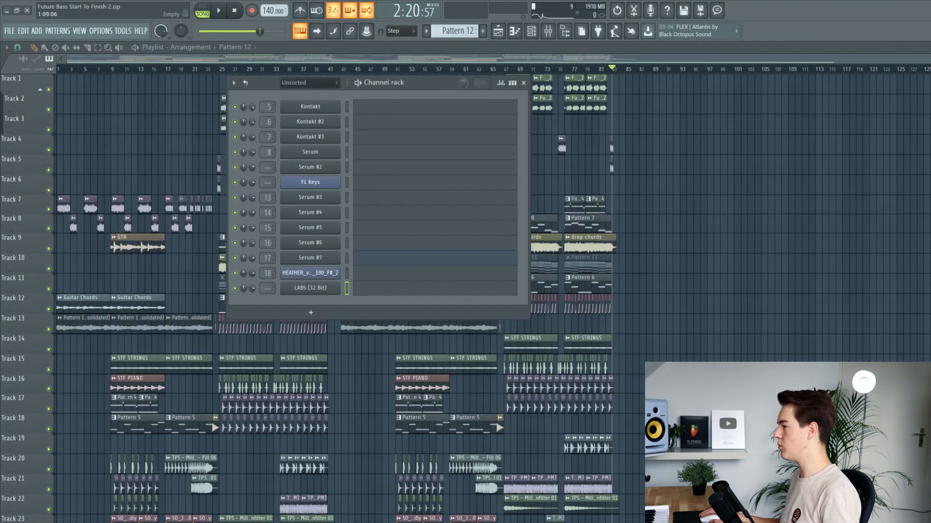
Step: Copy the chord progression into the LABS piano roll of Pattern 12 and play it in pattern mode
click(369, 289)
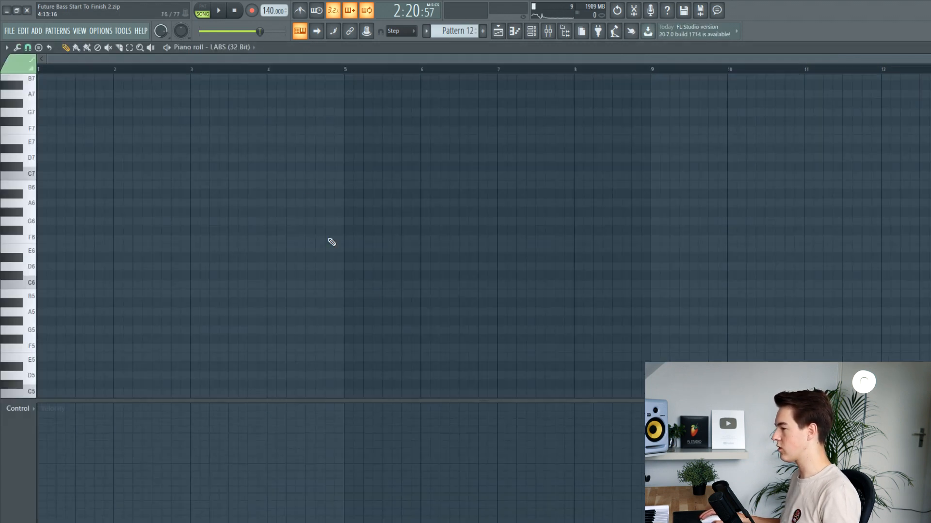
click(531, 32)
click(271, 48)
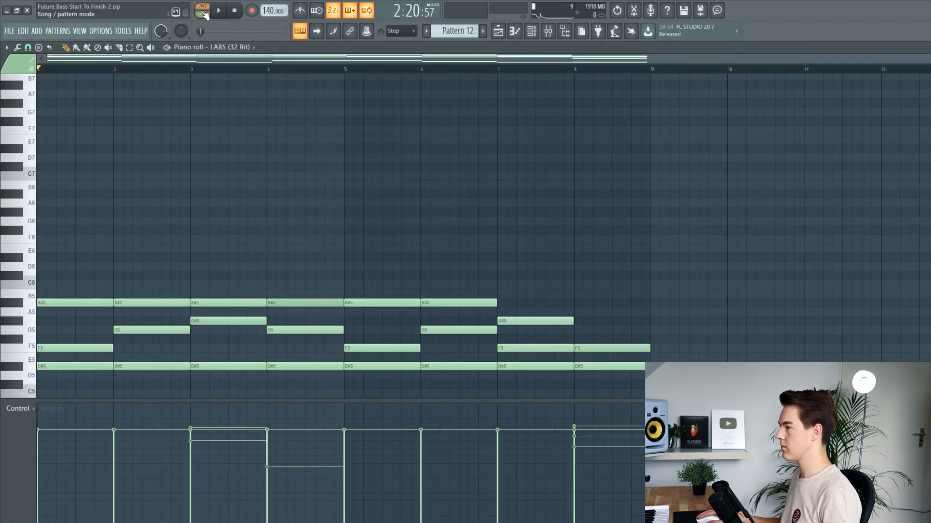
key(space)
scroll(194, 146, down, 8)
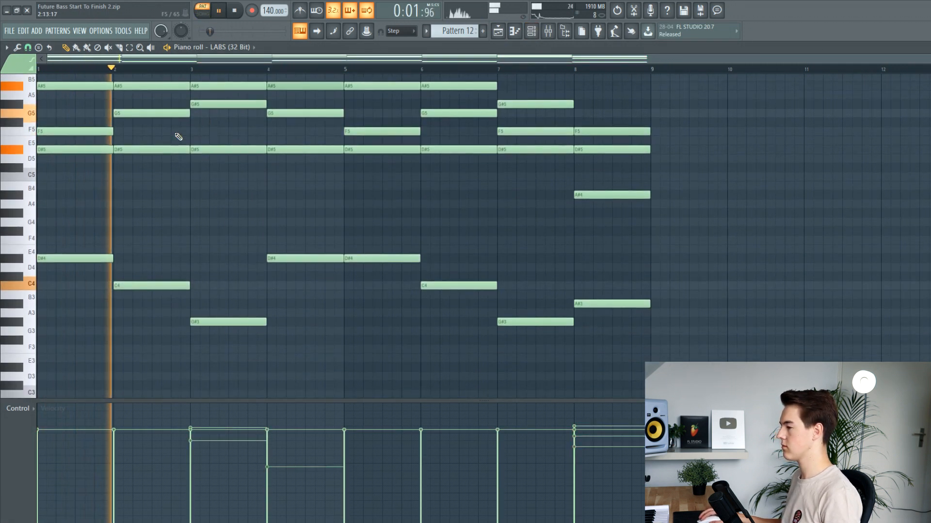
Step: Transpose all LABS chord notes in Pattern 12 up one octave and audition them
key(space)
key(ctrl+Up)
key(space)
scroll(209, 139, up, 5)
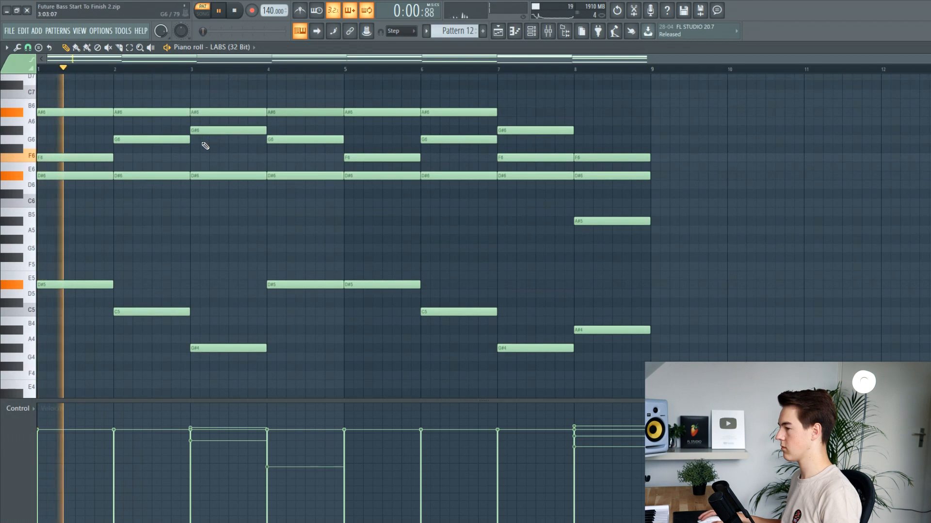
scroll(205, 145, down, 2)
Step: Raise the LABS Soft Piano instrument's volume while the chords play, and close its window
click(534, 32)
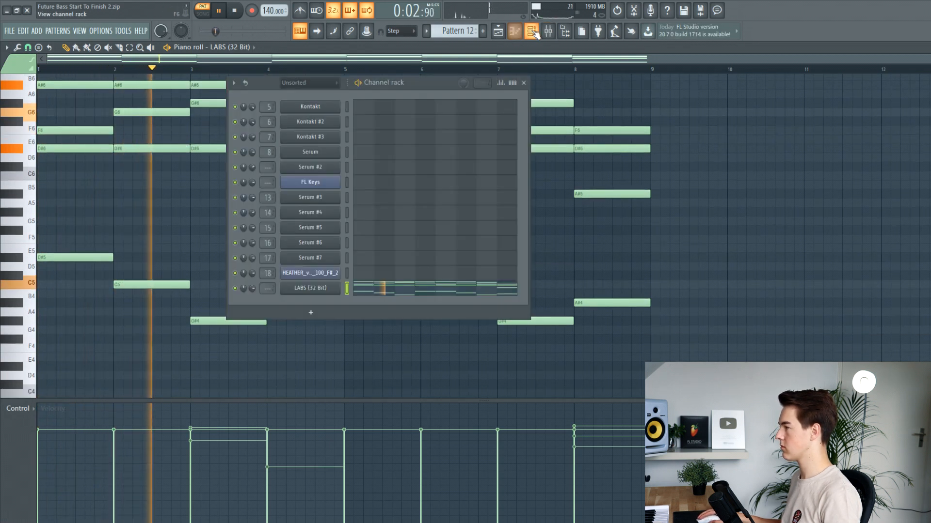
click(311, 288)
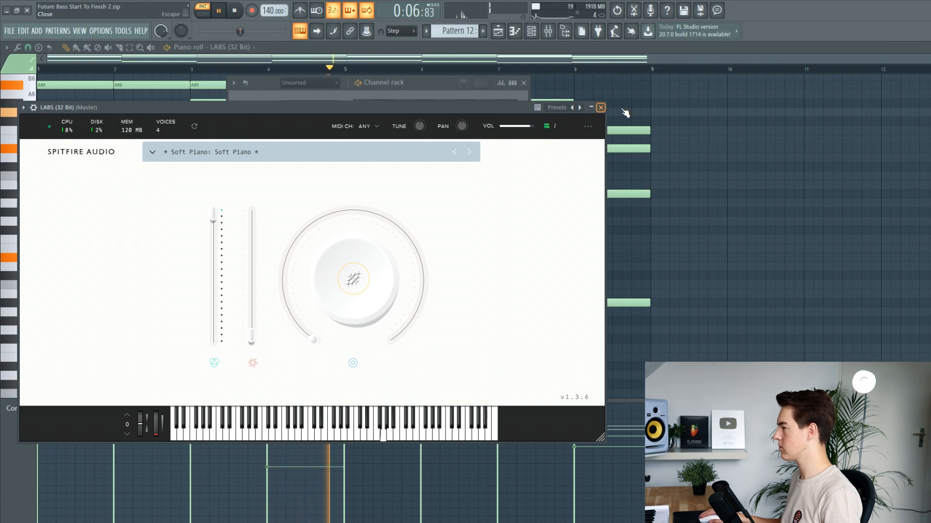
click(601, 108)
Step: Lengthen the final chord at bar 8 of Pattern 12 to five bars
scroll(591, 151, up, 3)
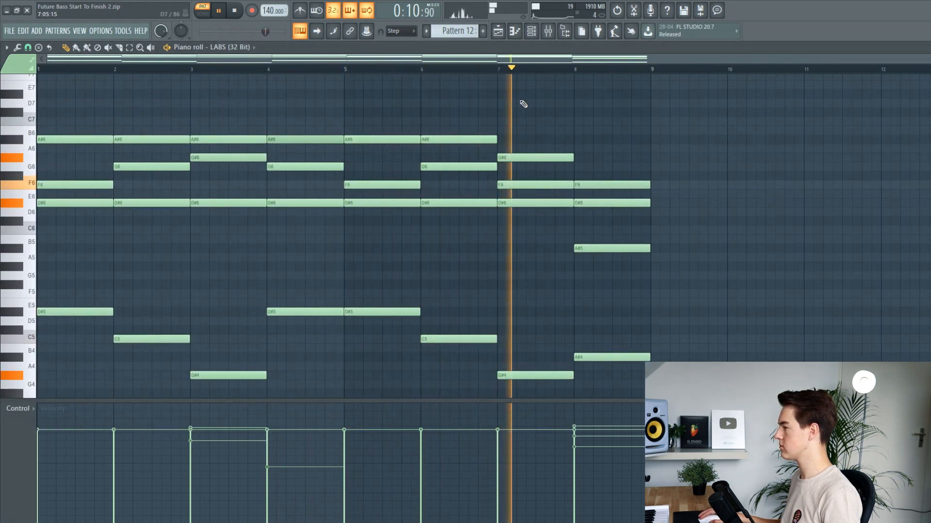
drag(671, 383, 577, 175)
key(space)
drag(649, 186, 882, 200)
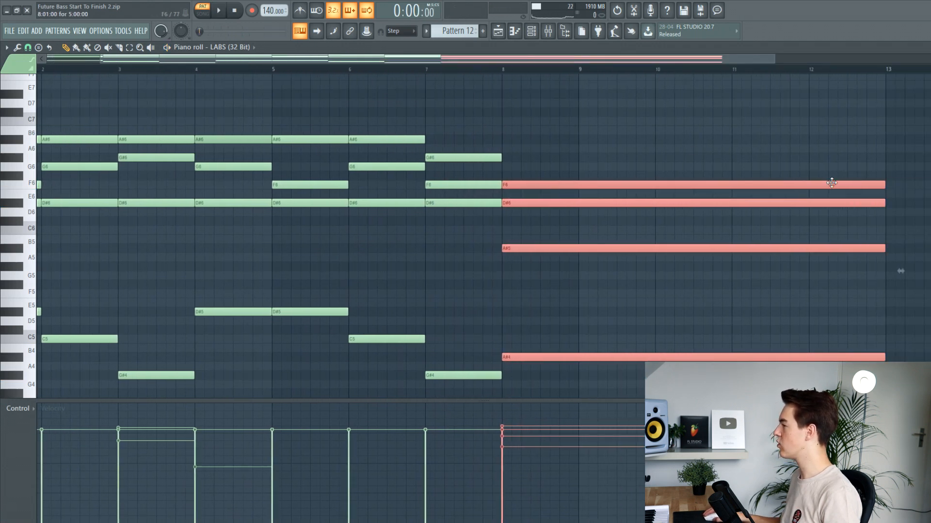
Step: Place Pattern 12 on Track 6 from bar 83 as the outro and audition the transition out of the drop
click(499, 31)
scroll(737, 229, right, 15)
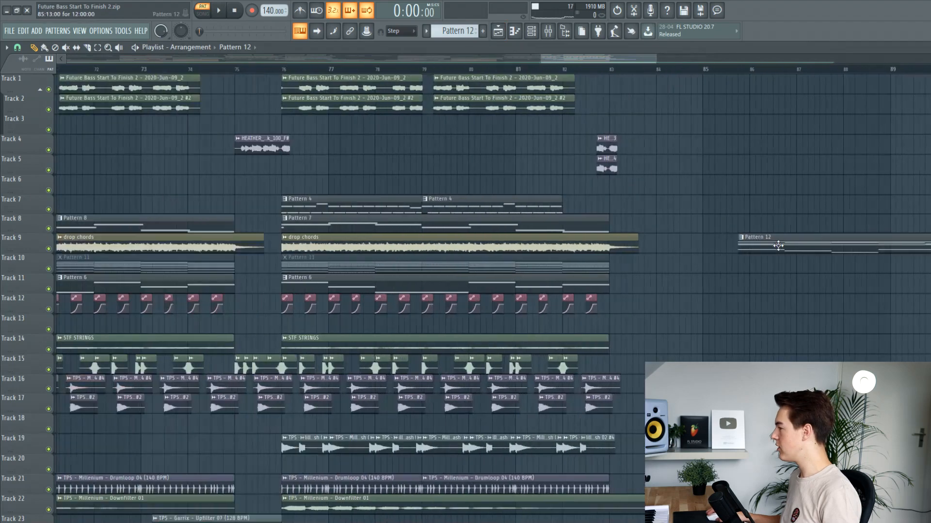
key(space)
drag(640, 199, 638, 176)
scroll(616, 216, down, 5)
scroll(630, 216, up, 5)
scroll(640, 217, up, 3)
scroll(558, 203, down, 2)
scroll(534, 201, down, 5)
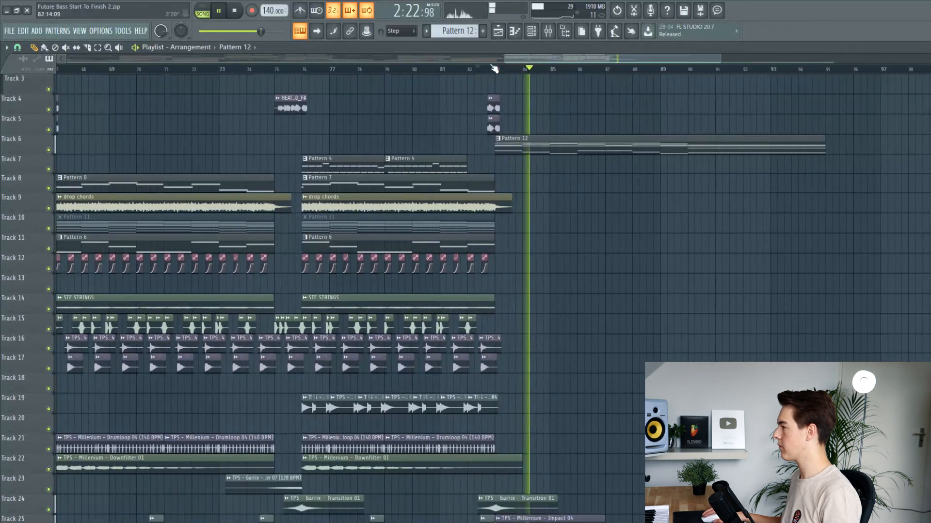
Step: Route LABS to its own mixer track, add Fruity parametric EQ 2, and replay the outro transition from about bar 82
click(531, 31)
key(space)
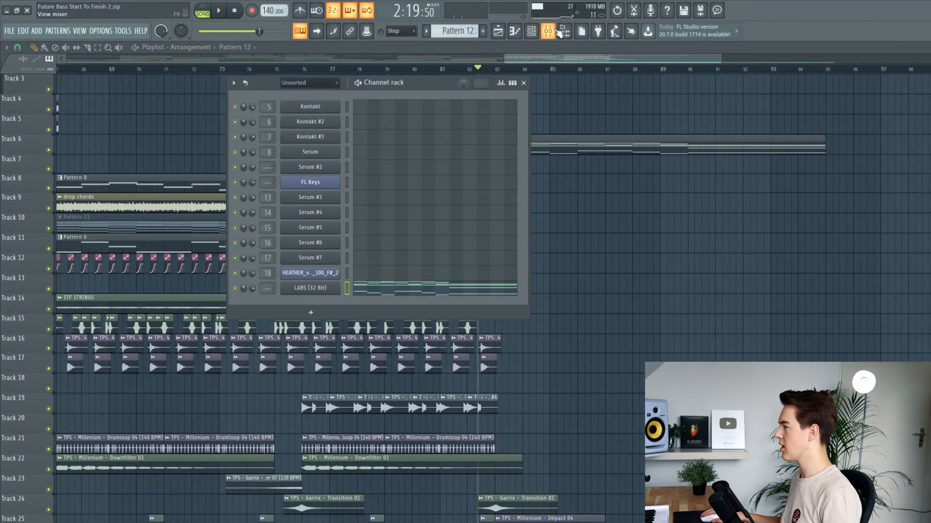
click(556, 31)
key(ctrl+l)
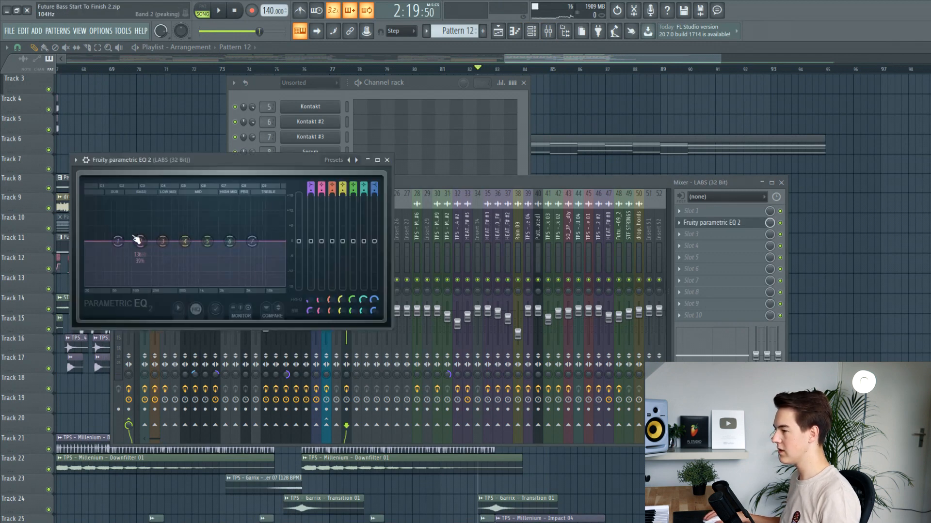
click(485, 76)
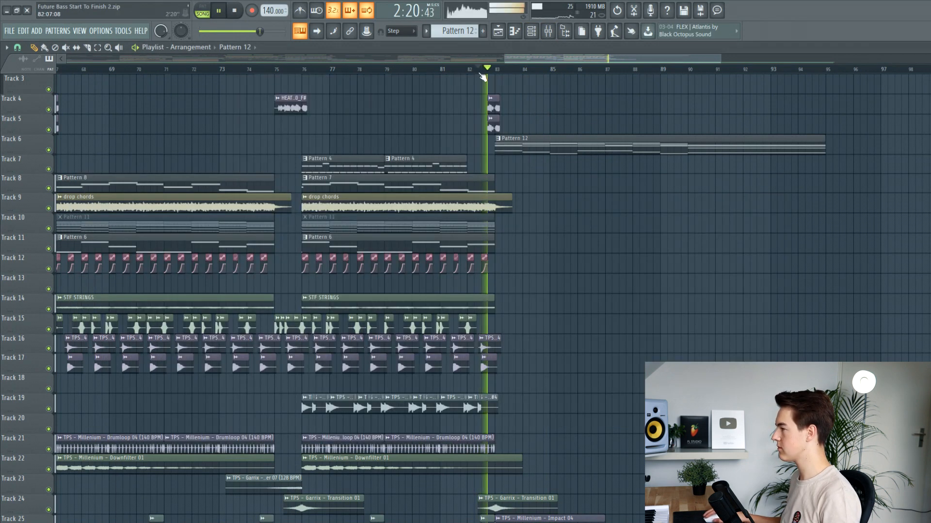
Step: Add Fruity Reeverb 2 after the EQ on the LABS mixer track and adjust its dry and wet levels while the outro plays
click(549, 32)
click(714, 224)
click(707, 235)
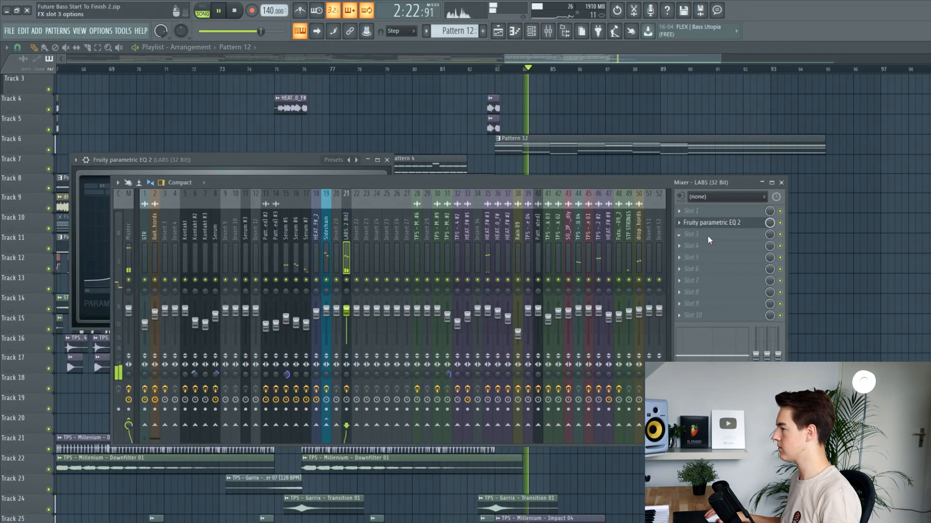
click(569, 132)
key(space)
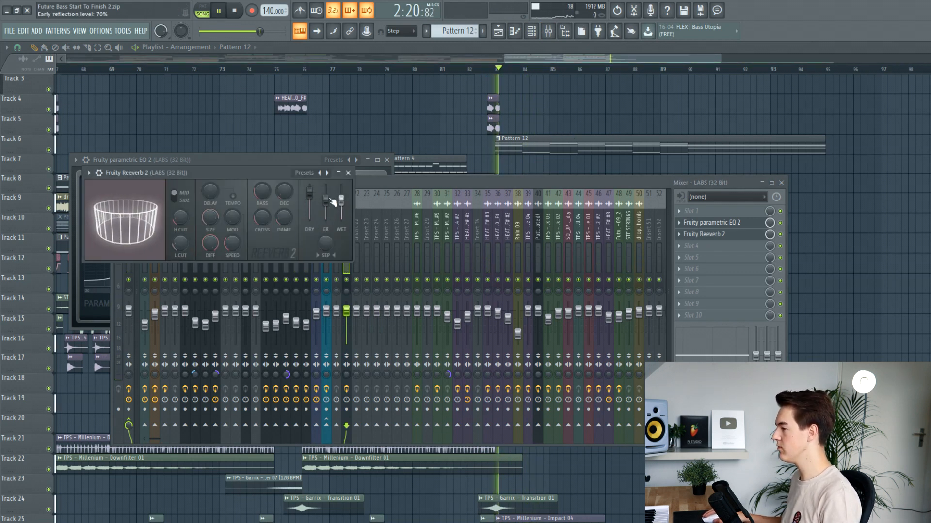
drag(308, 193, 341, 199)
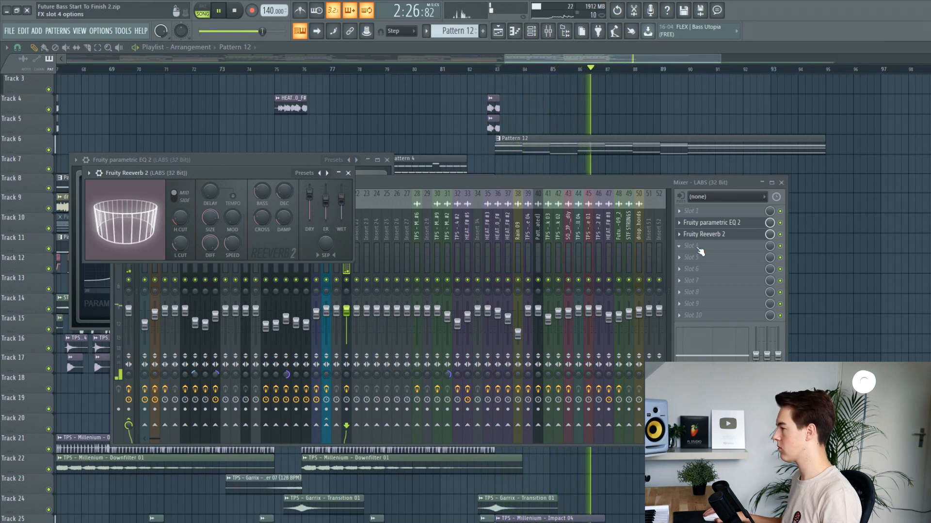
Step: Rebalance the LABS piano level, setting its mixer fader to about 107%, and close the EQ and mixer windows
click(532, 32)
key(space)
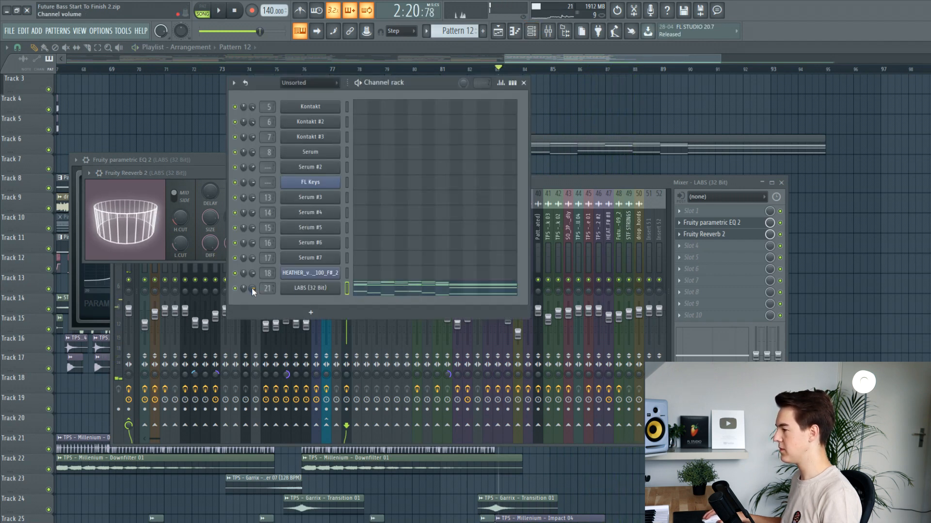
click(523, 83)
drag(301, 160, 461, 121)
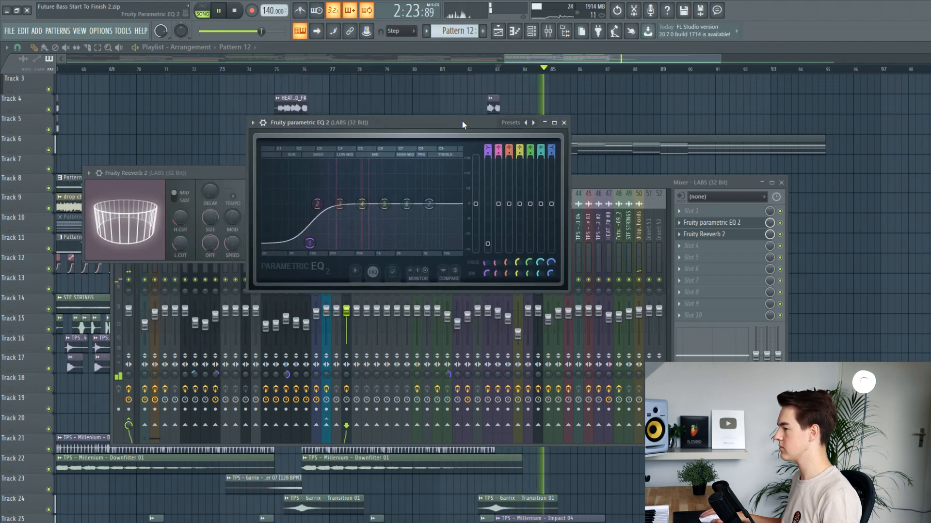
click(563, 123)
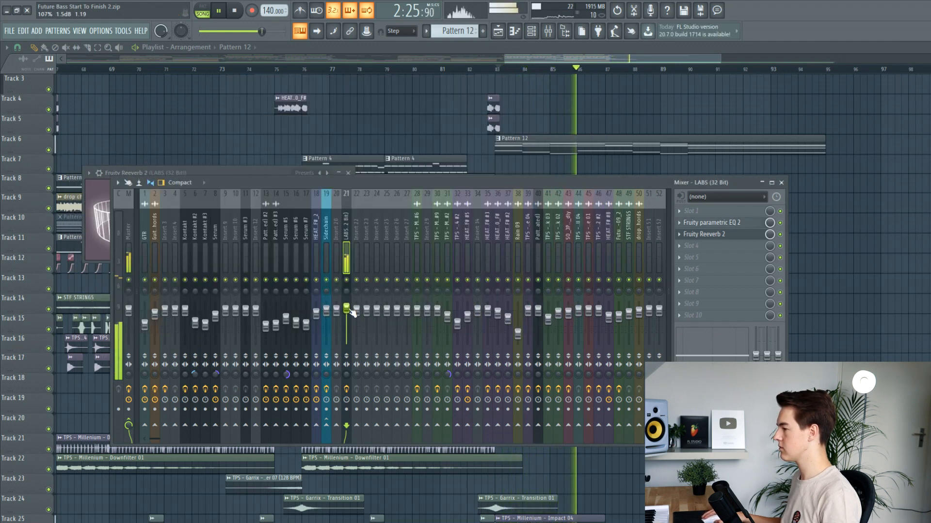
right_click(601, 170)
Step: Look over the playlist tracks around the outro from bar 83 while it plays
scroll(532, 200, down, 3)
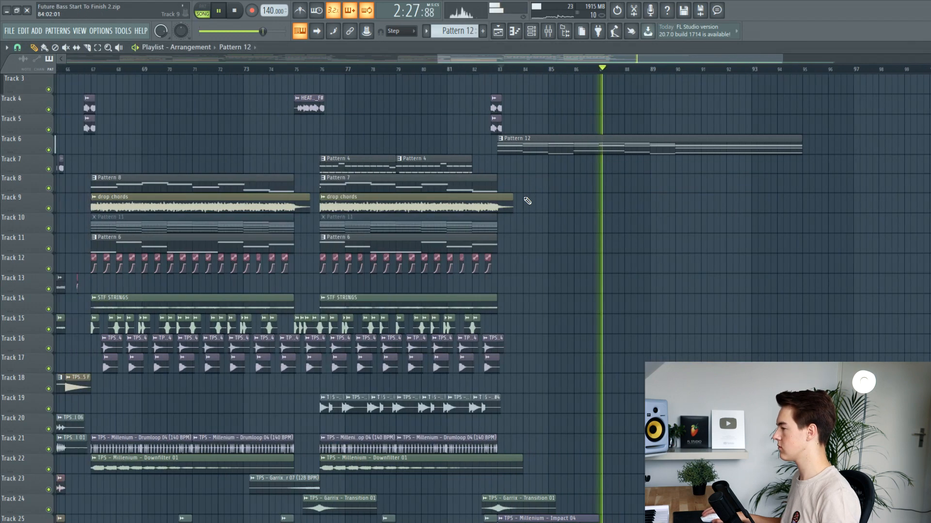
scroll(577, 207, up, 1)
scroll(562, 225, down, 3)
scroll(570, 226, down, 3)
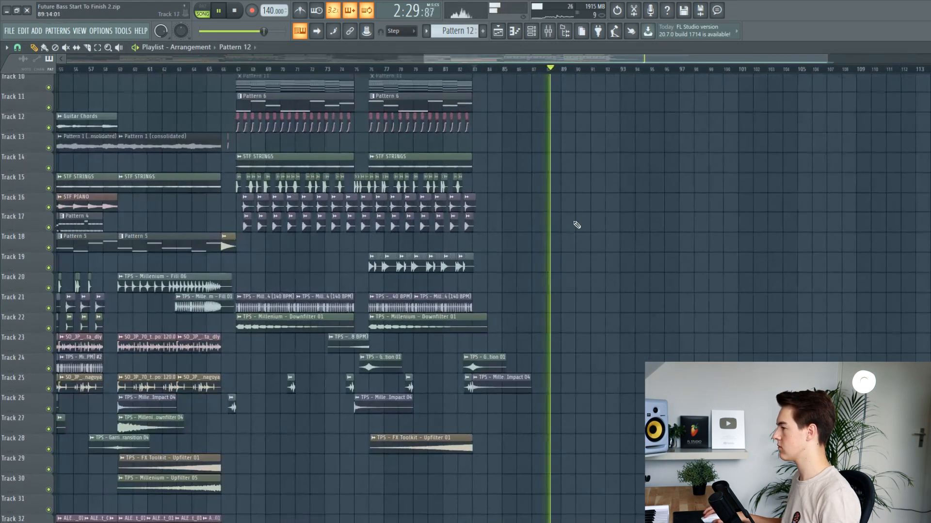
scroll(585, 226, up, 4)
scroll(589, 227, up, 2)
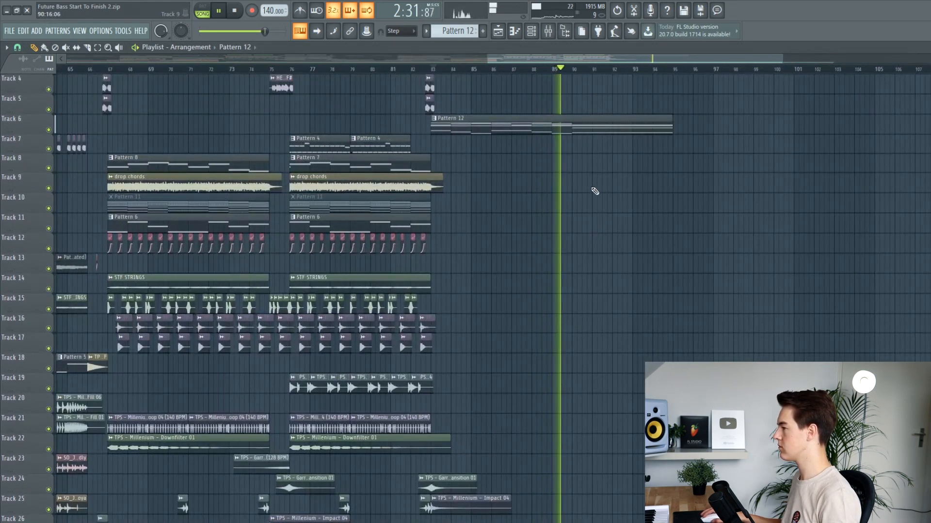
scroll(594, 184, up, 3)
drag(671, 189, 632, 193)
key(space)
Step: Copy the ALEX_LUSTIG foley and Rain 09 clips from the second verse to bar 83 on Tracks 32 and 33, and play them
scroll(474, 255, down, 7)
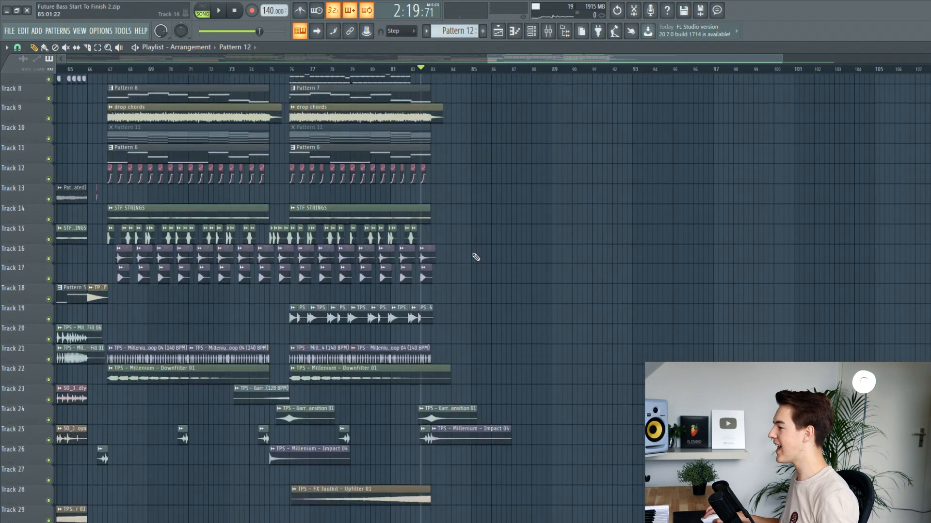
scroll(474, 277, down, 4)
scroll(339, 282, up, 3)
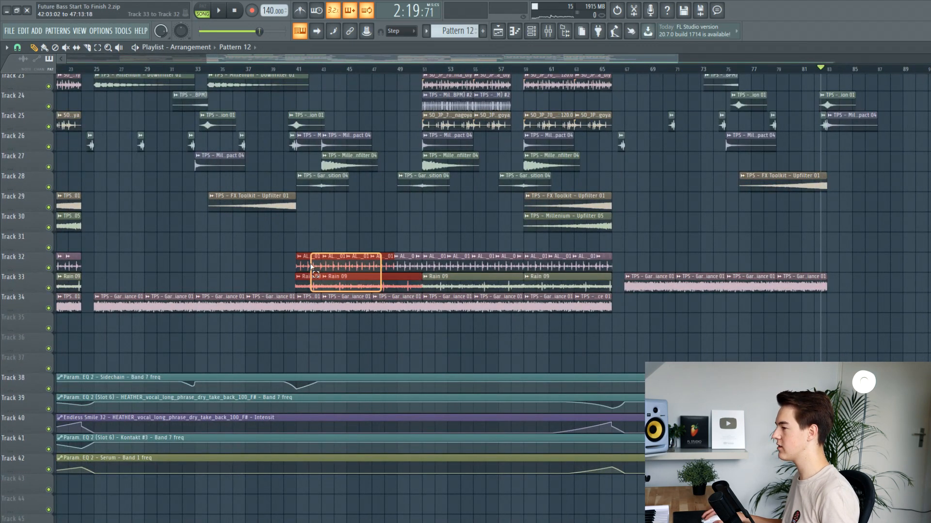
drag(310, 267, 311, 267)
scroll(359, 268, down, 3)
drag(370, 266, 417, 260)
scroll(652, 268, up, 5)
scroll(648, 269, up, 4)
key(ctrl+d)
key(space)
Step: Add more ALEX_LUSTIG foley clips on Track 32 to continue the outro ambience up to bar 93
drag(539, 265, 536, 265)
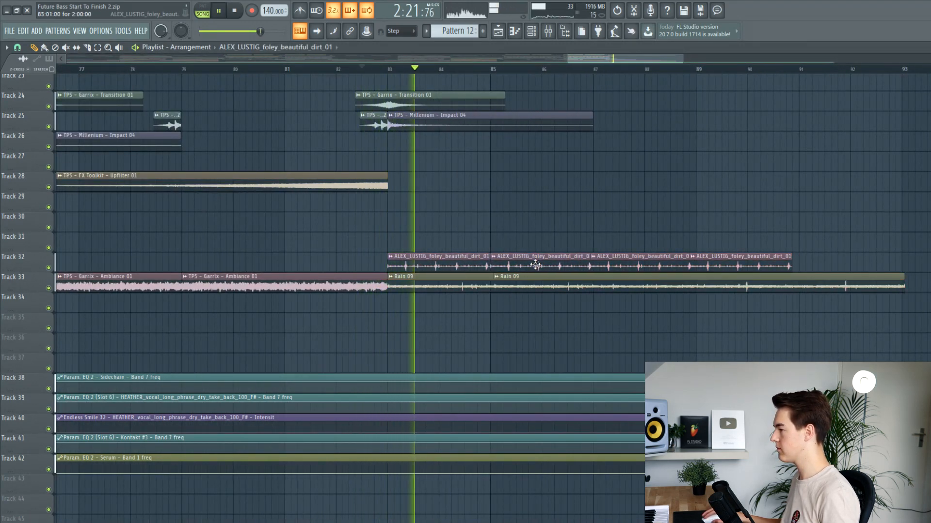
scroll(535, 264, down, 4)
scroll(625, 267, up, 3)
scroll(683, 291, up, 3)
click(680, 324)
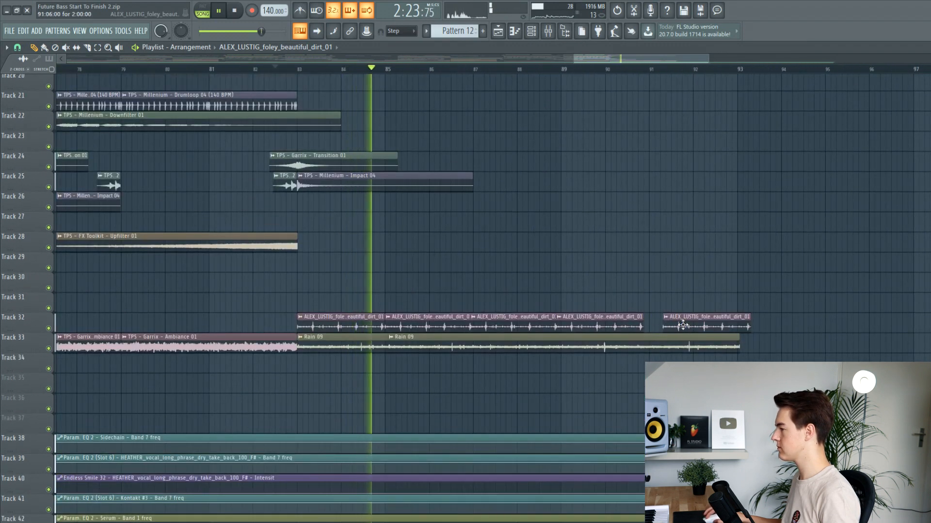
scroll(683, 324, up, 15)
scroll(688, 324, down, 13)
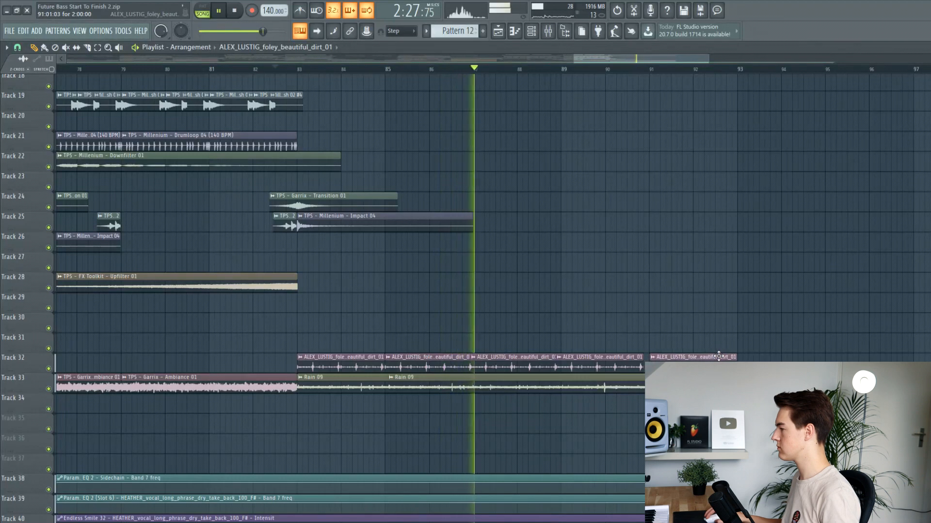
drag(718, 357, 737, 383)
scroll(703, 345, down, 2)
scroll(717, 351, up, 3)
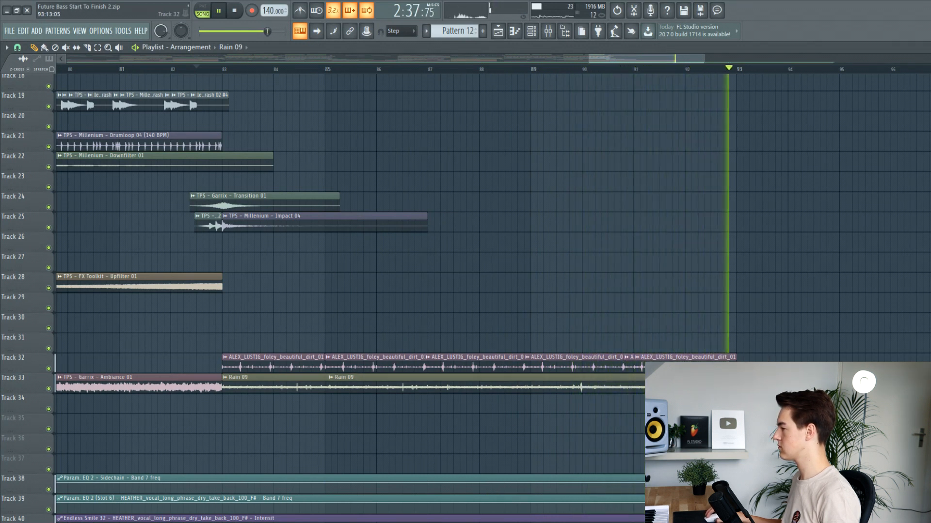
Step: Stop playback, show the full arrangement, and reposition the playhead around the outro's start
key(space)
scroll(769, 352, up, 5)
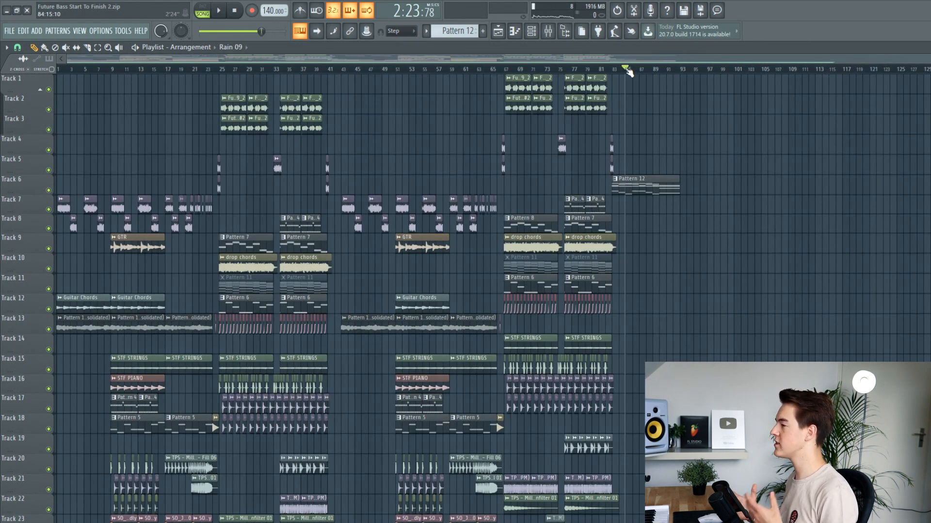
click(657, 70)
click(611, 70)
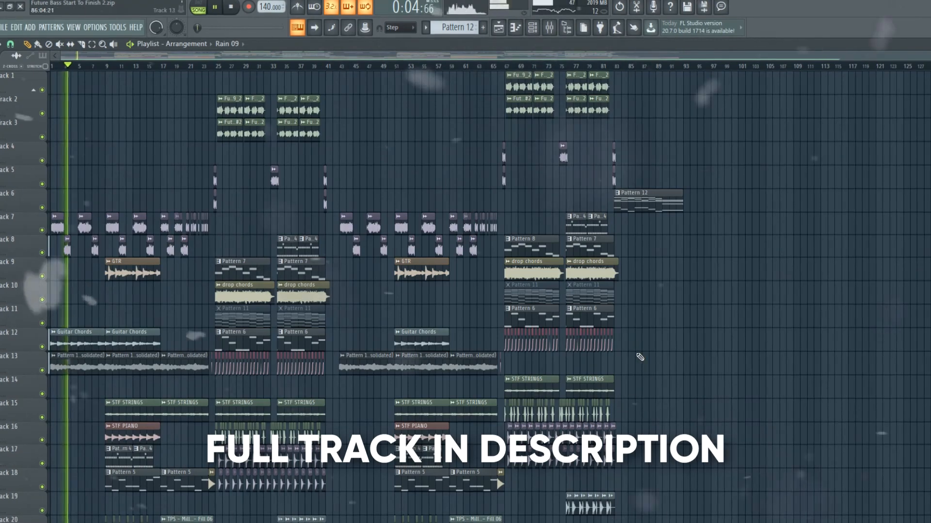
Step: Play the finished track from the beginning and examine the tracks of the whole arrangement
scroll(105, 267, up, 5)
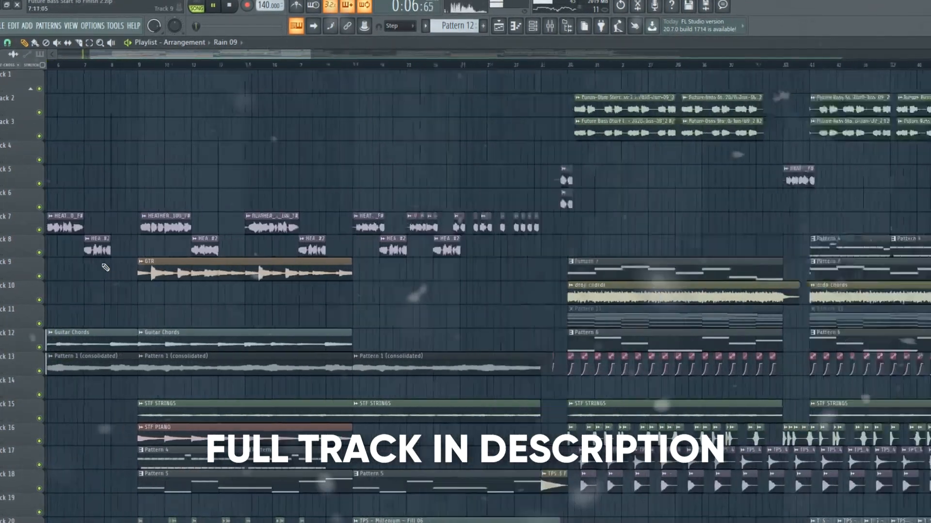
drag(190, 55, 143, 58)
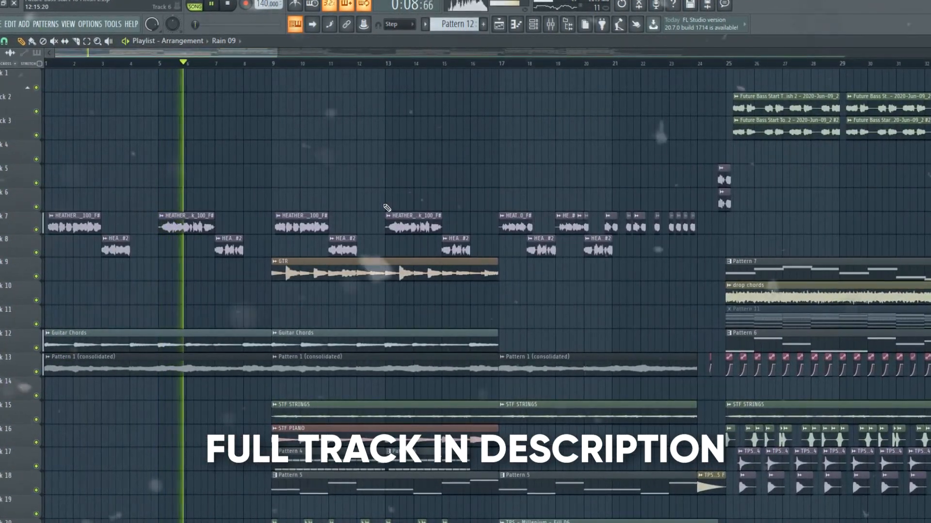
scroll(446, 257, down, 3)
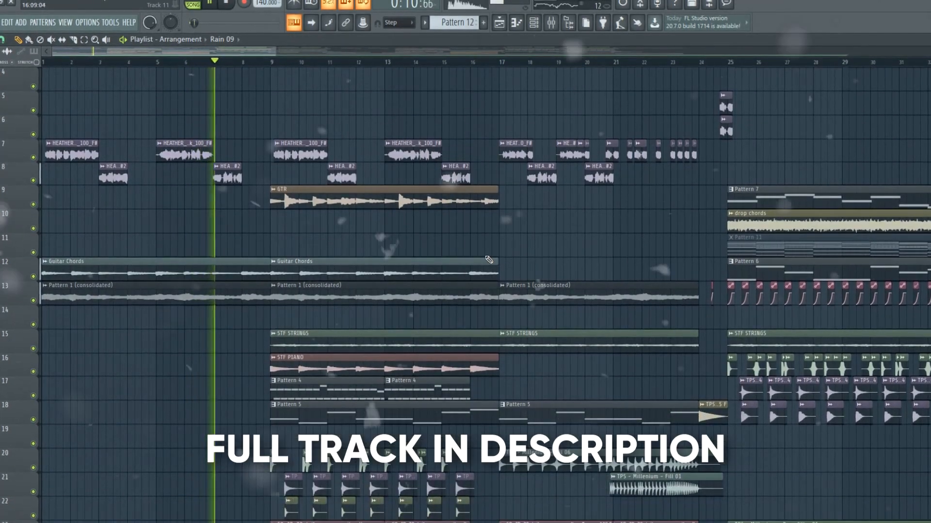
scroll(489, 260, down, 9)
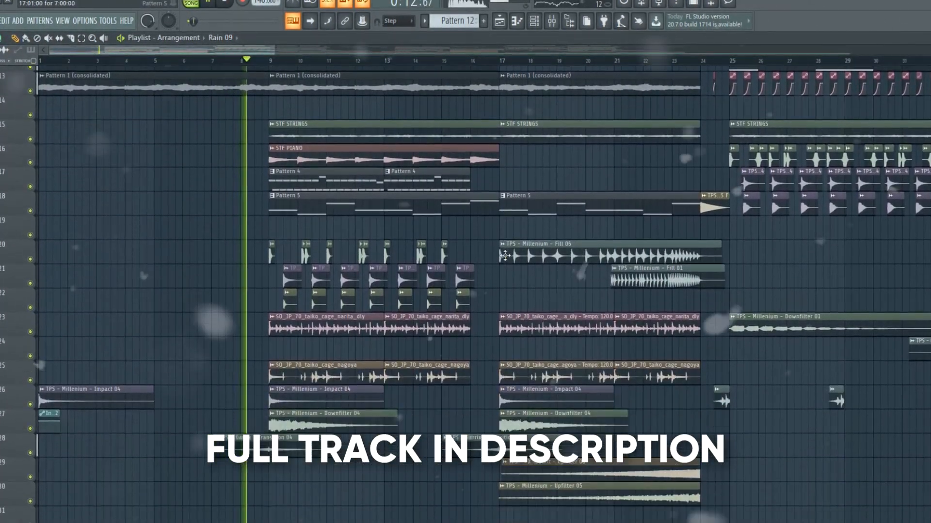
scroll(505, 256, down, 4)
scroll(505, 255, up, 10)
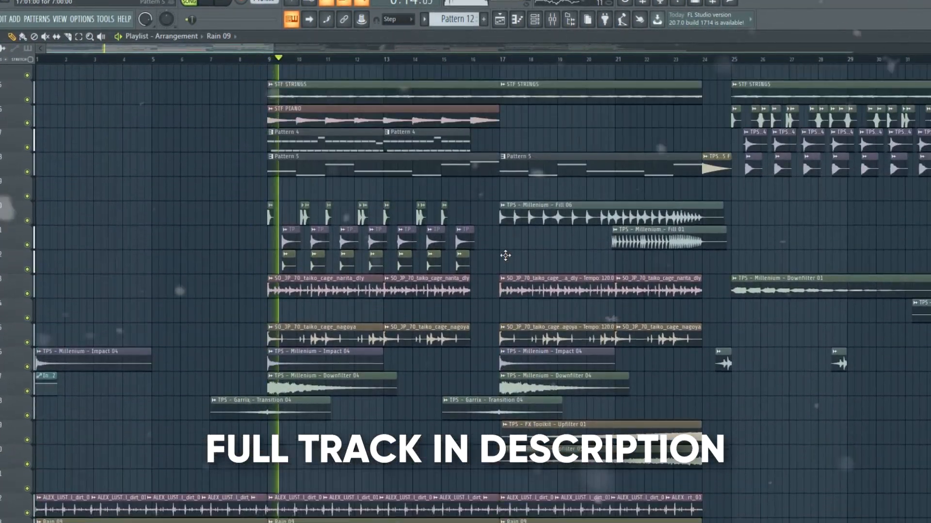
scroll(506, 256, up, 2)
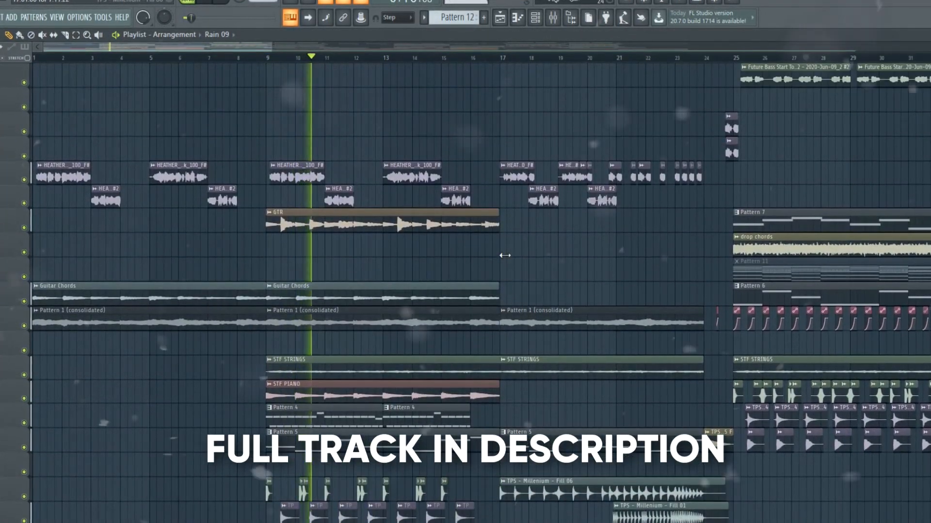
drag(256, 47, 296, 45)
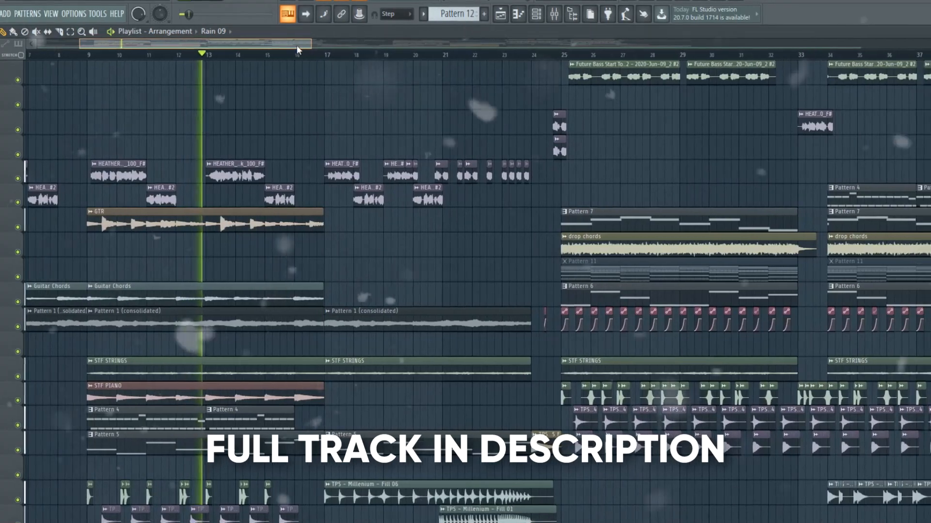
scroll(430, 114, down, 4)
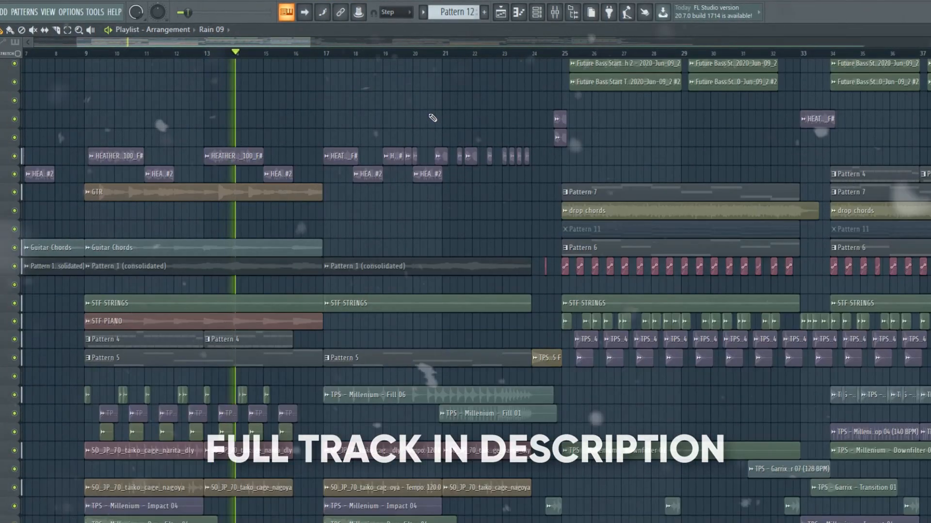
scroll(431, 117, down, 3)
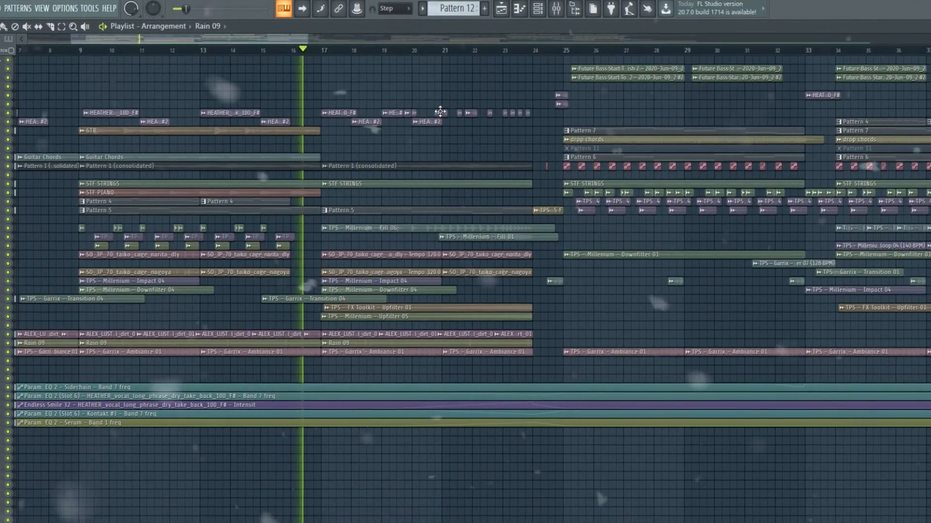
scroll(435, 115, down, 5)
scroll(442, 113, down, 3)
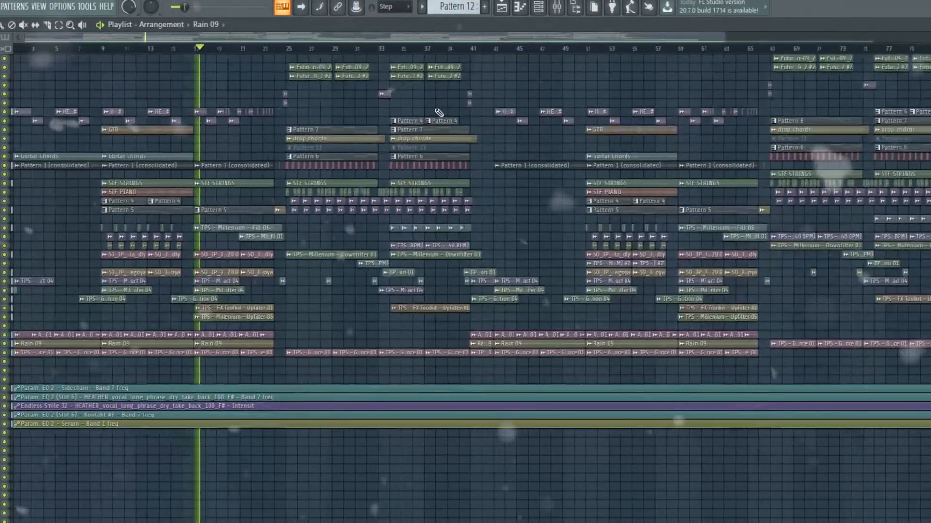
scroll(230, 112, up, 5)
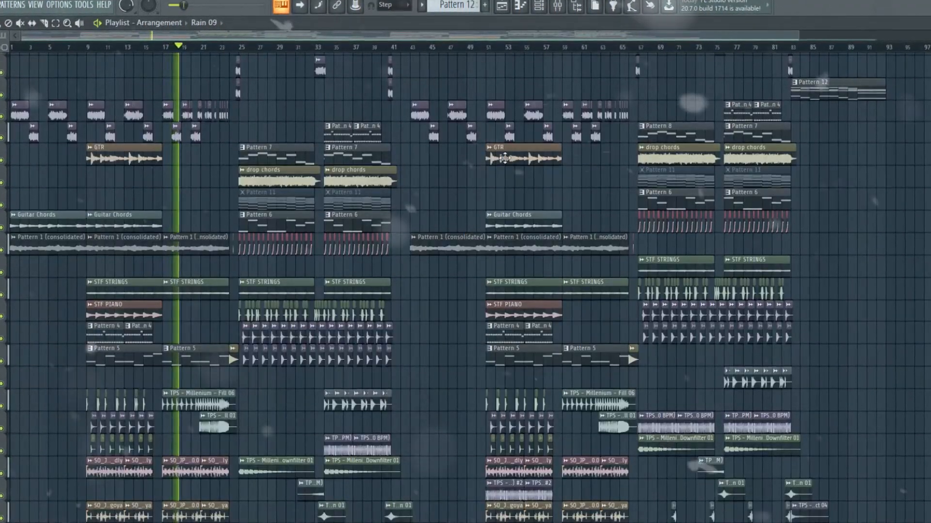
scroll(504, 156, up, 3)
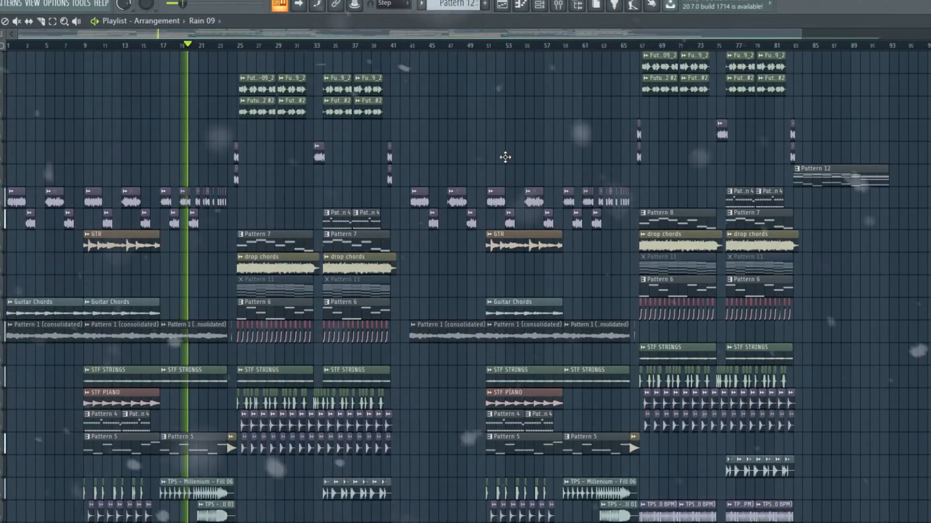